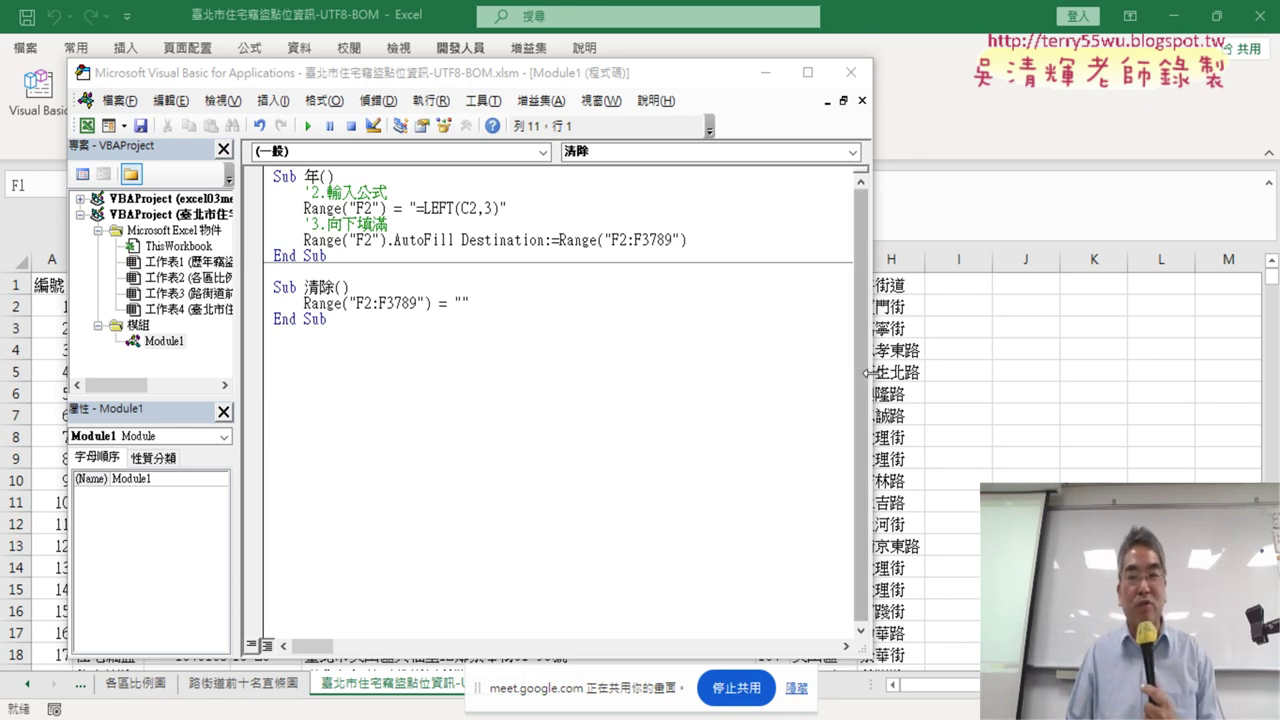
- Narrow the VBA code window so the worksheet with its year column shows beside it
{"action": "left_click_drag", "start_coordinate": [872, 378], "coordinate": [476, 341]}
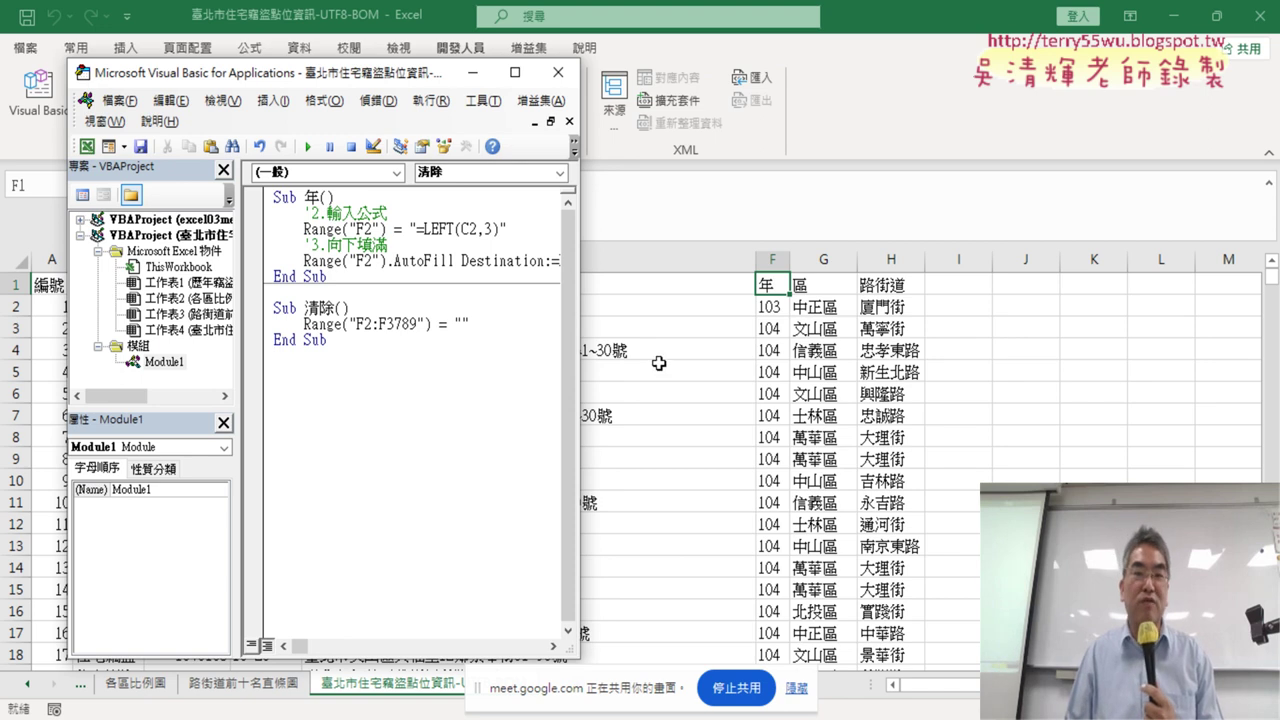
- Draw a form button near J2, assign it the 年 macro and label it 年
{"action": "left_click", "coordinate": [810, 310]}
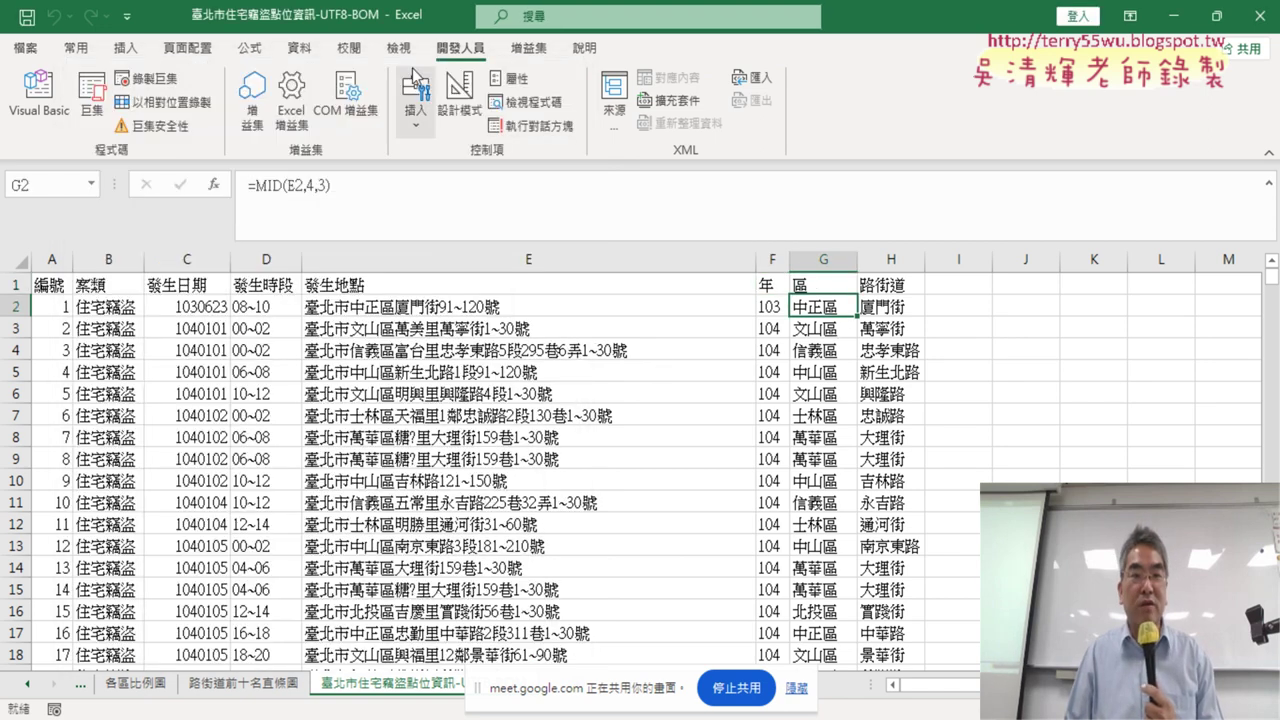
{"action": "left_click", "coordinate": [420, 125]}
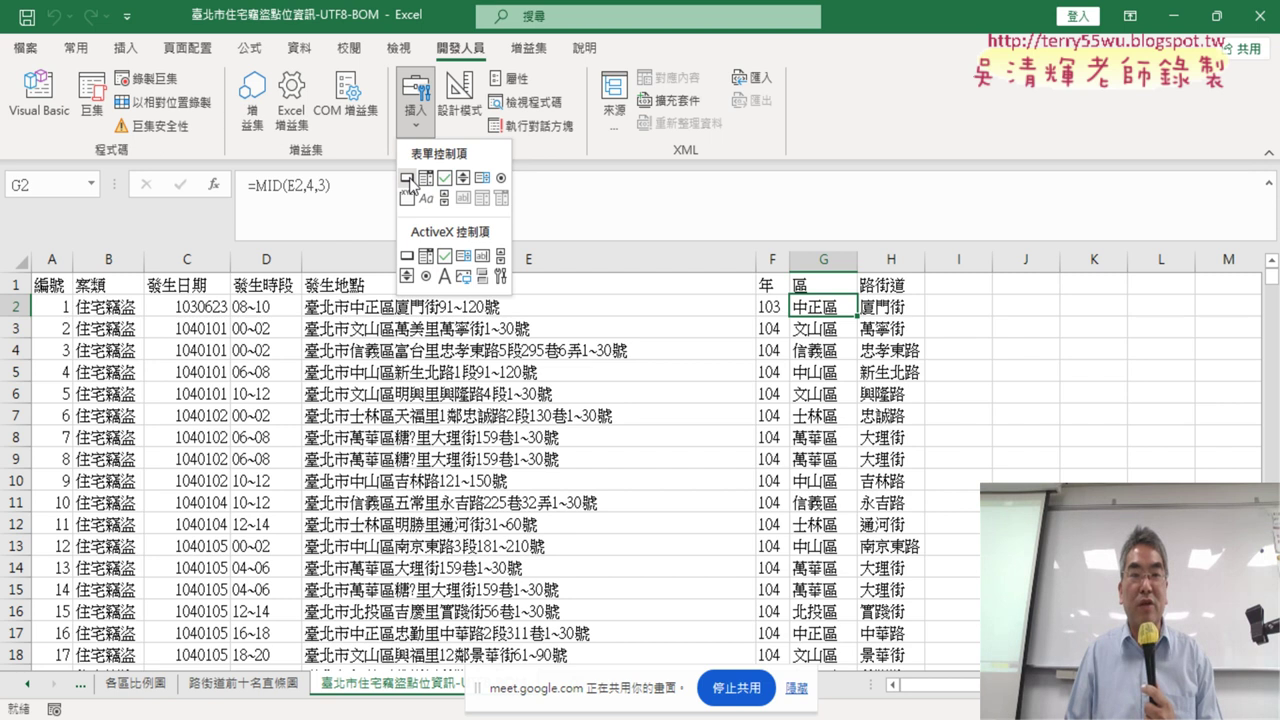
{"action": "left_click", "coordinate": [407, 178]}
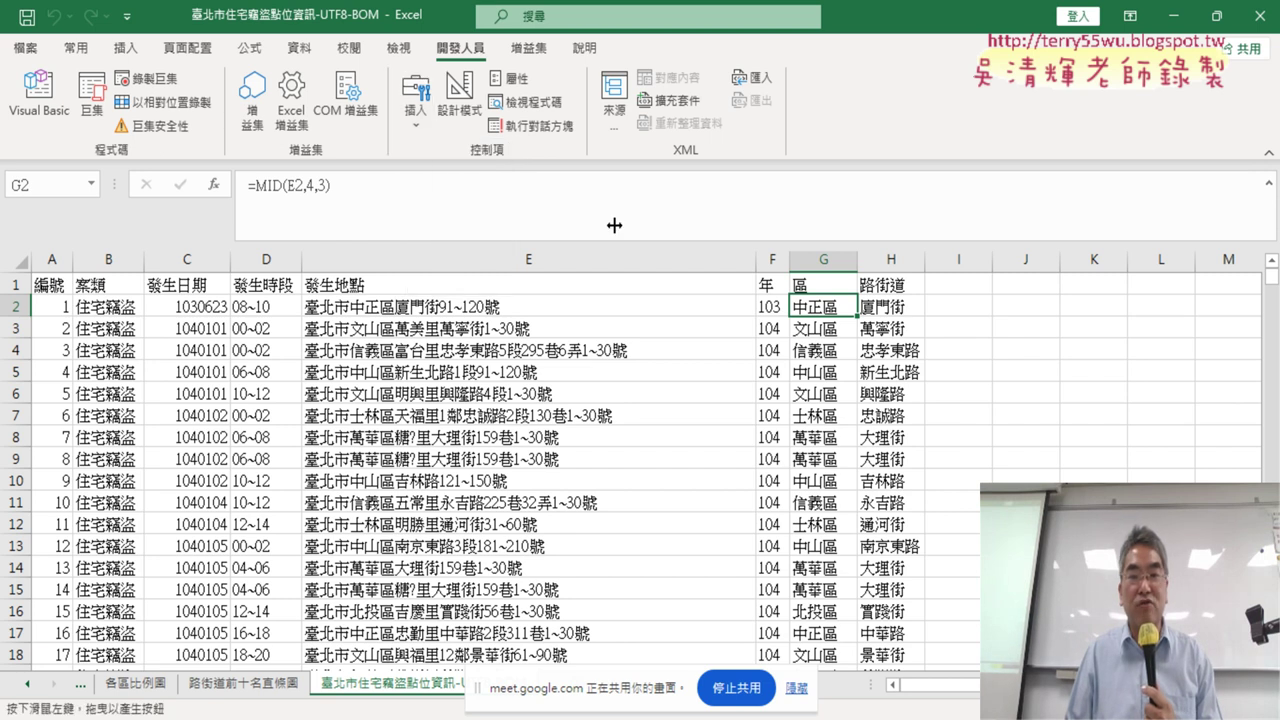
{"action": "left_click_drag", "start_coordinate": [987, 287], "coordinate": [1098, 330]}
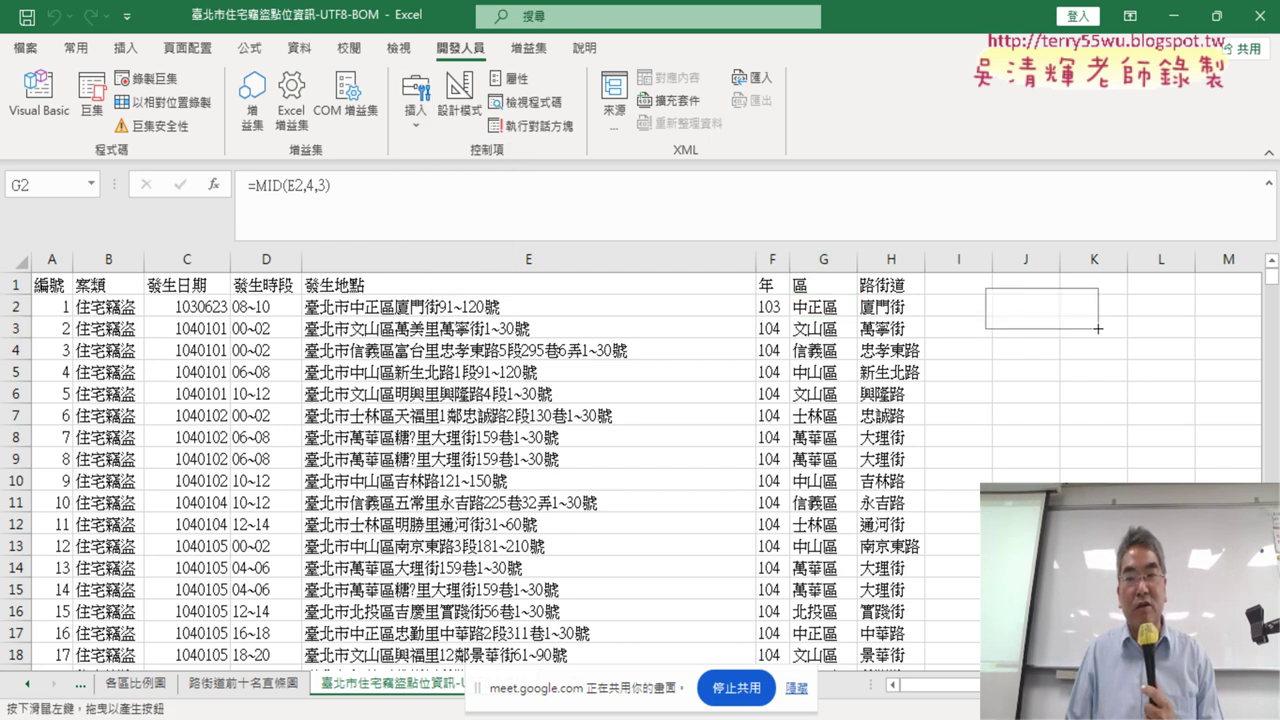
{"action": "left_click", "coordinate": [240, 332]}
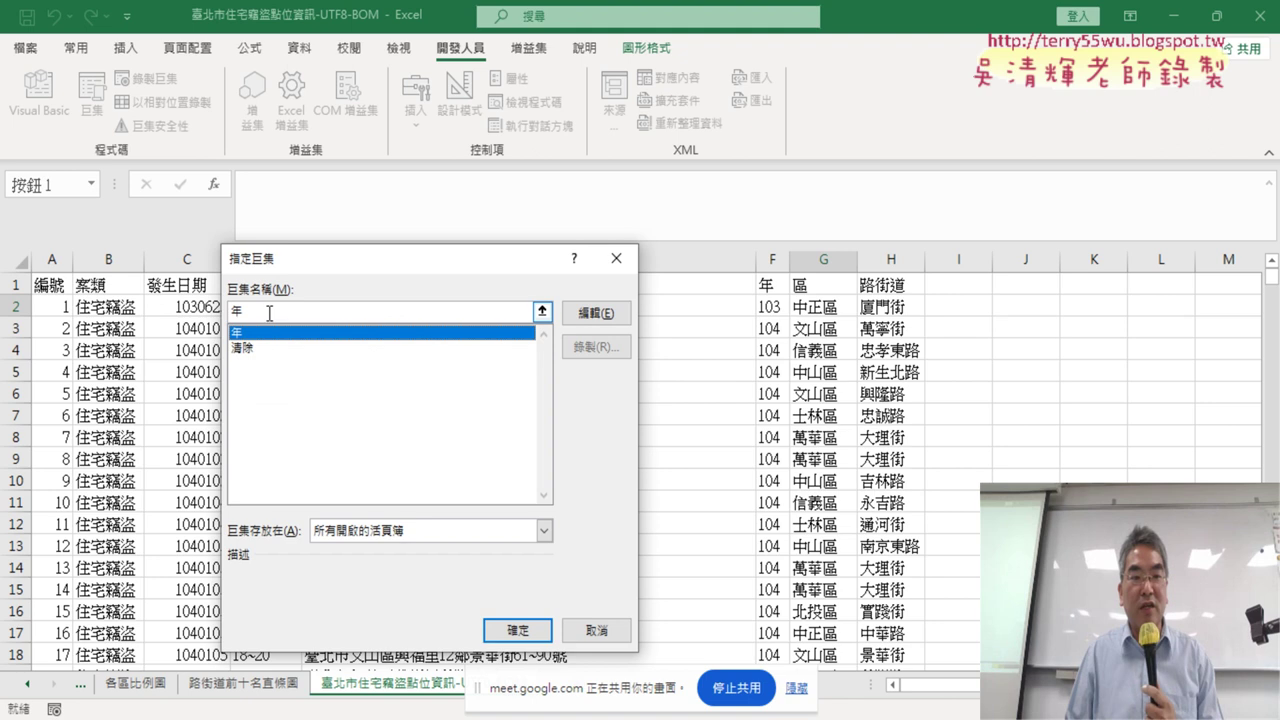
{"action": "right_click", "coordinate": [240, 308]}
{"action": "left_click", "coordinate": [371, 434]}
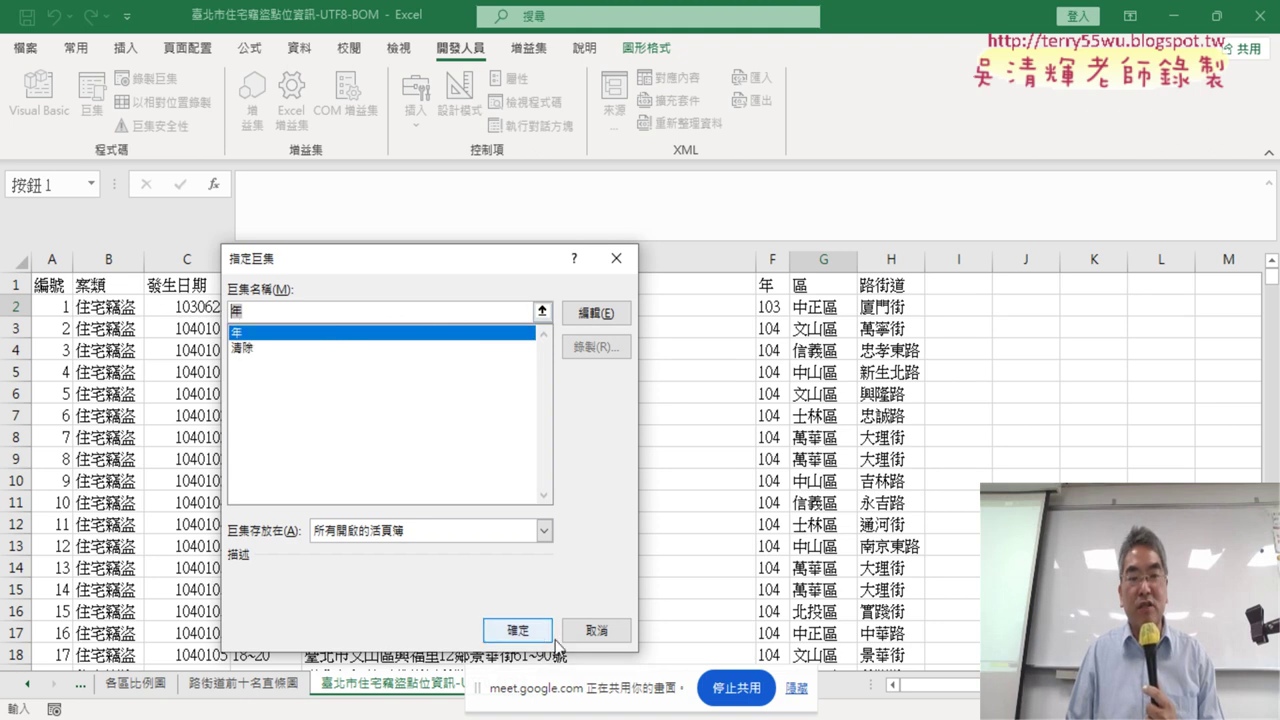
{"action": "left_click", "coordinate": [517, 630]}
{"action": "left_click", "coordinate": [1055, 310]}
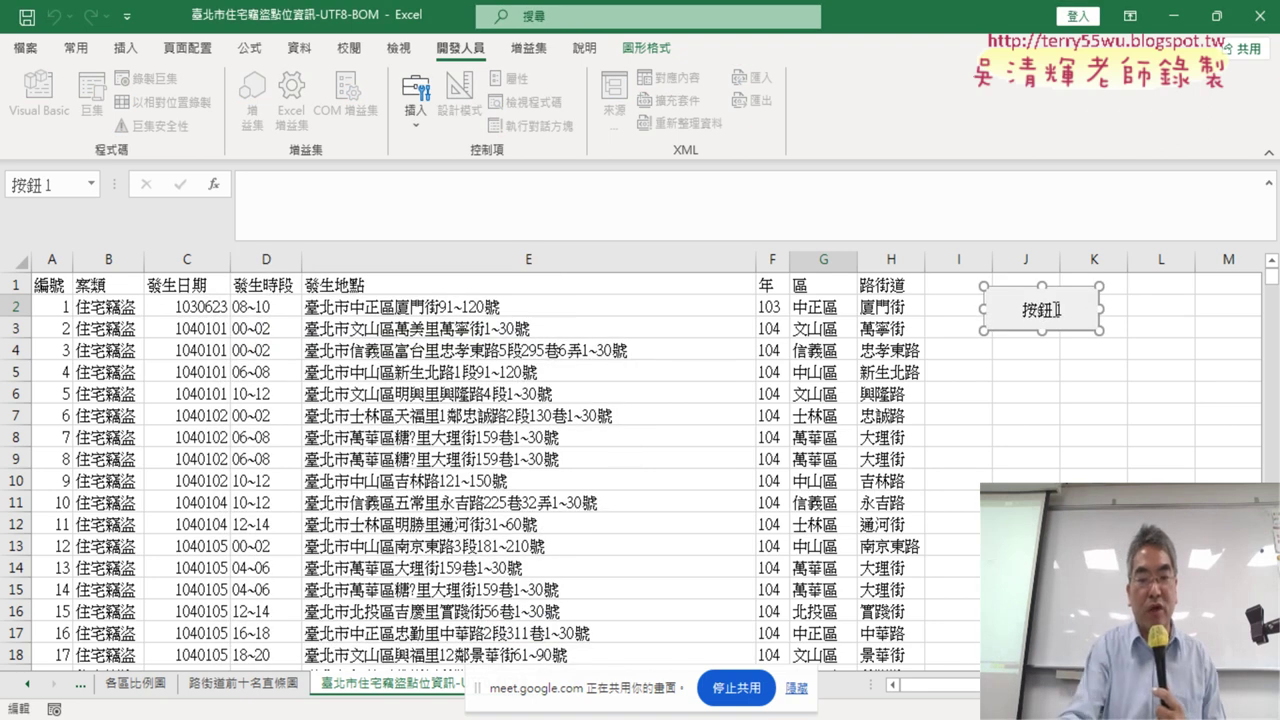
{"action": "key", "text": "BackSpace"}
{"action": "key", "text": "BackSpace"}
{"action": "key", "text": "BackSpace"}
{"action": "type", "text": "年"}
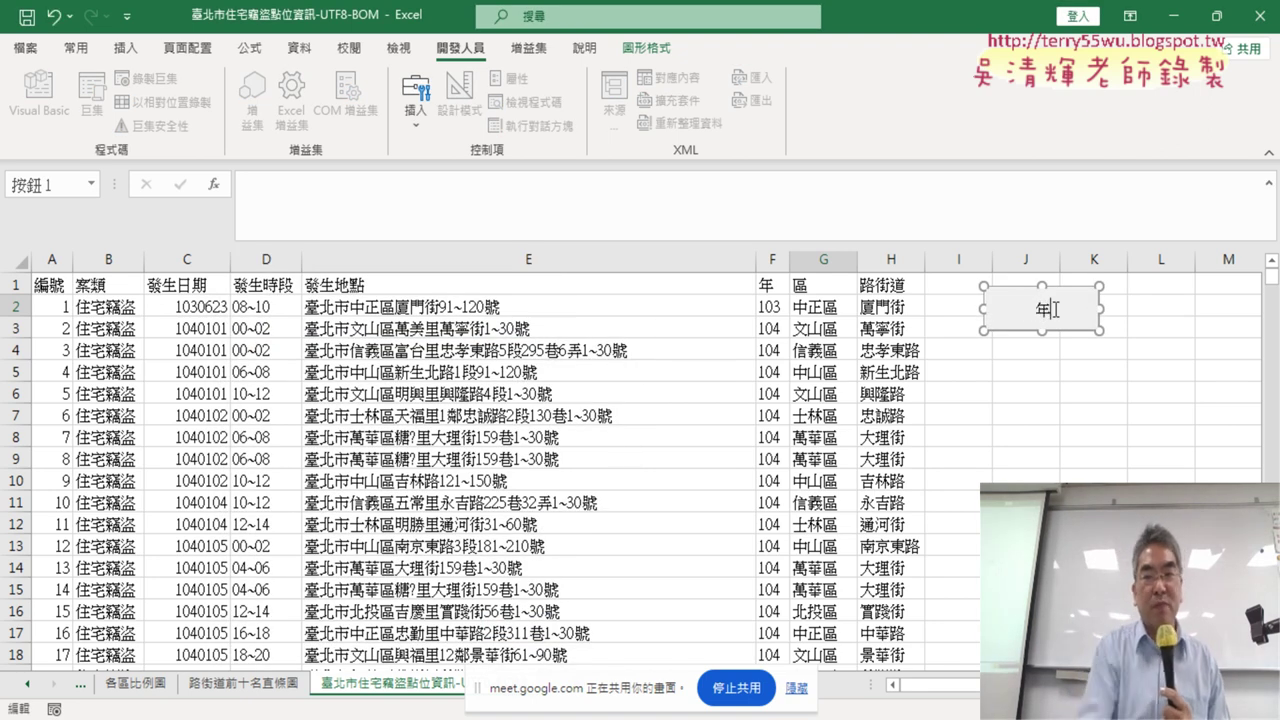
{"action": "key", "text": "Delete"}
{"action": "left_click", "coordinate": [1097, 410]}
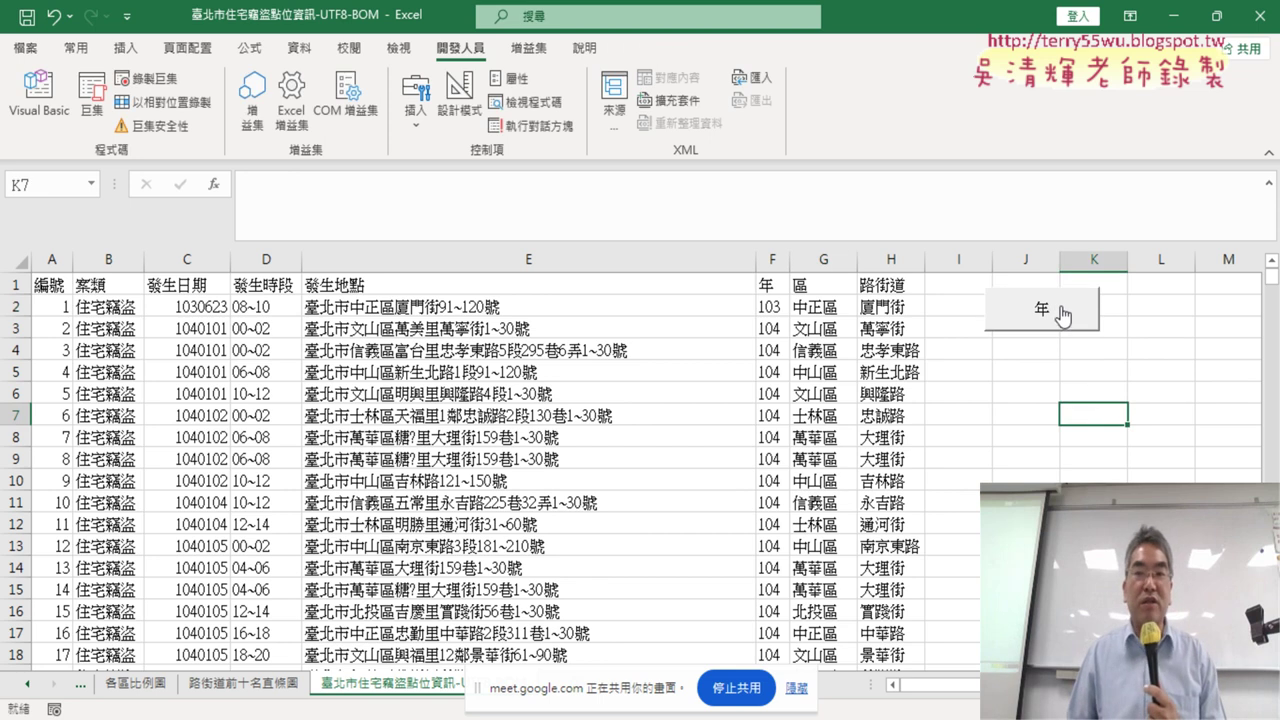
- Duplicate the 年 button below it, assign the 清除 macro and relabel it 清除
{"action": "right_click", "coordinate": [1056, 310]}
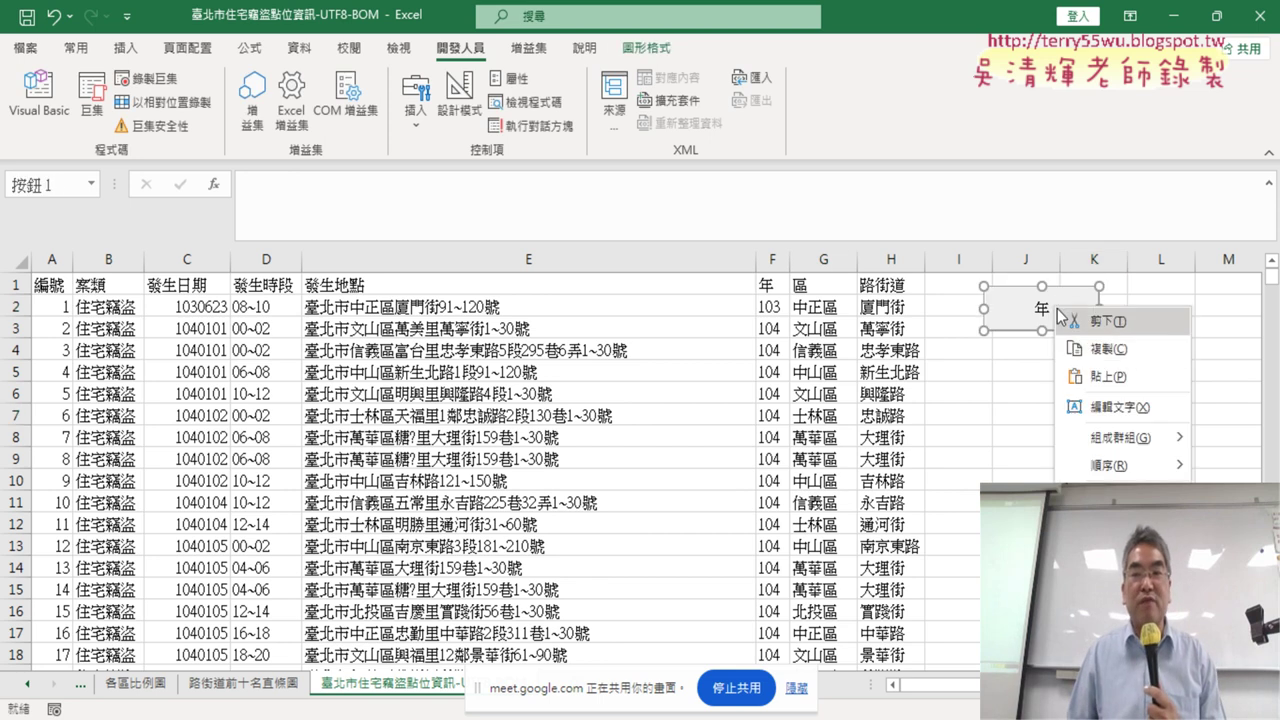
{"action": "left_click", "coordinate": [1094, 346]}
{"action": "left_click", "coordinate": [985, 347]}
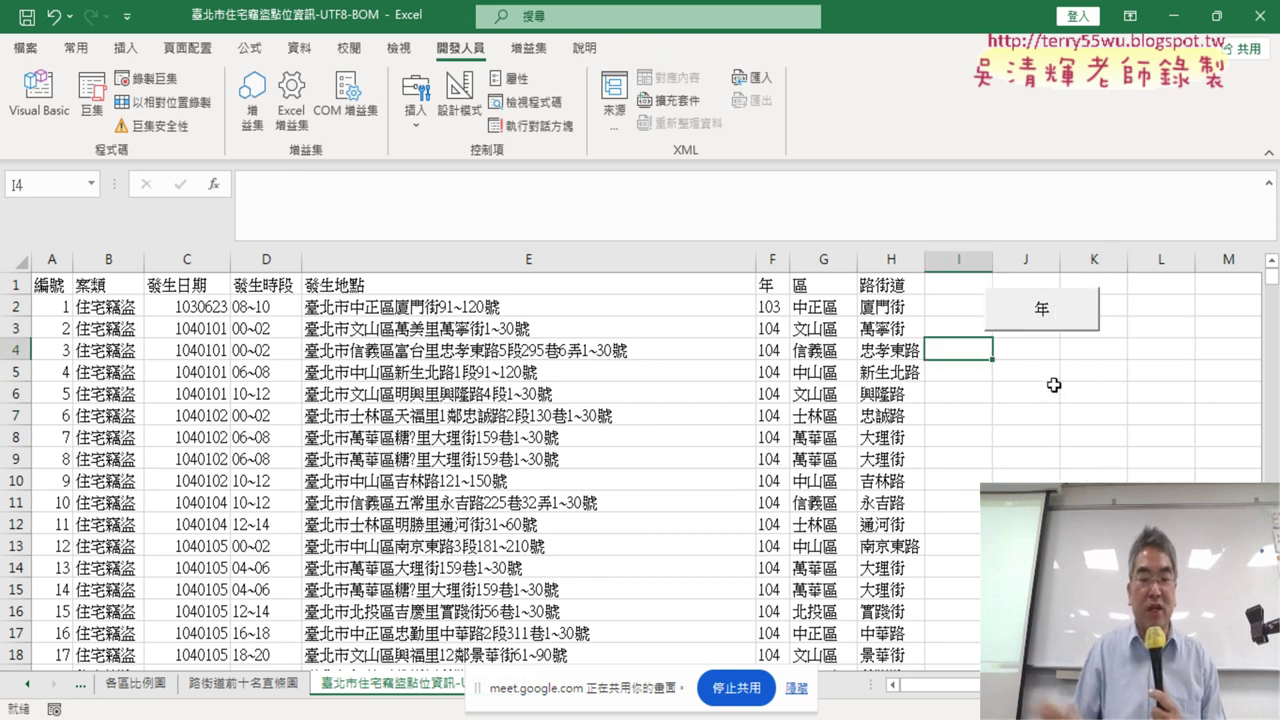
{"action": "key", "text": "ctrl+v"}
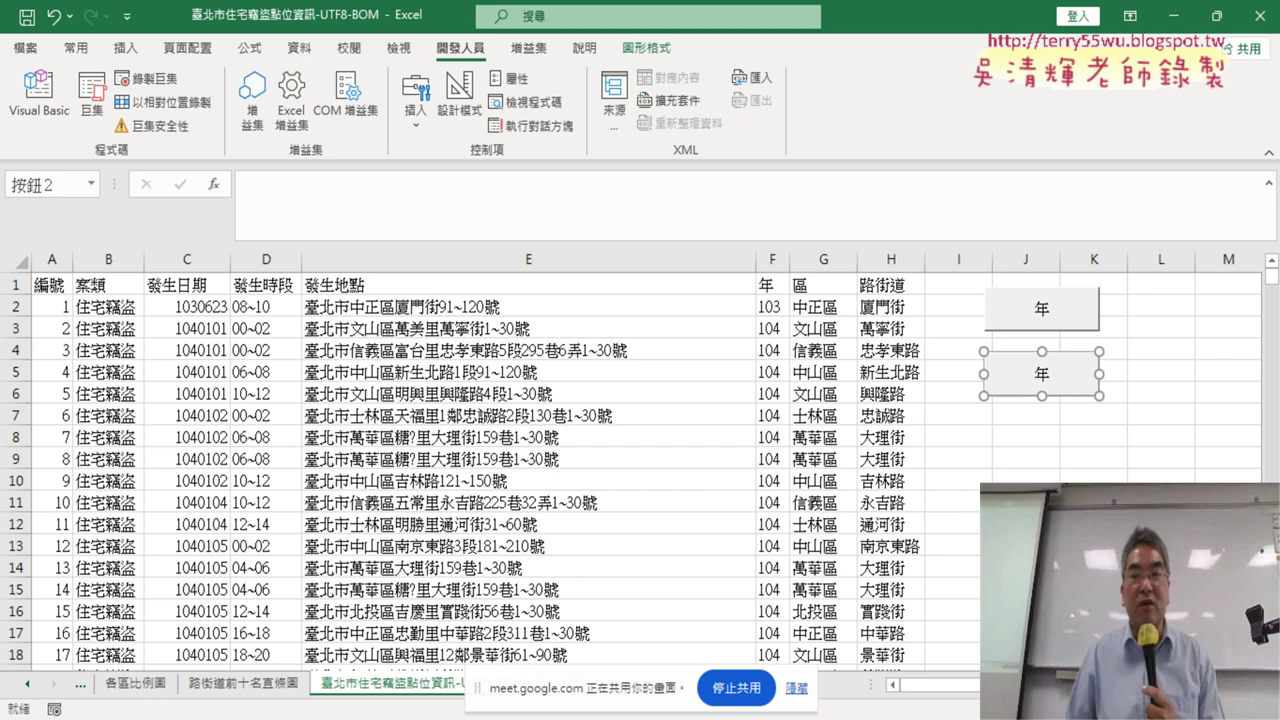
{"action": "left_click_drag", "start_coordinate": [1056, 364], "coordinate": [1063, 352]}
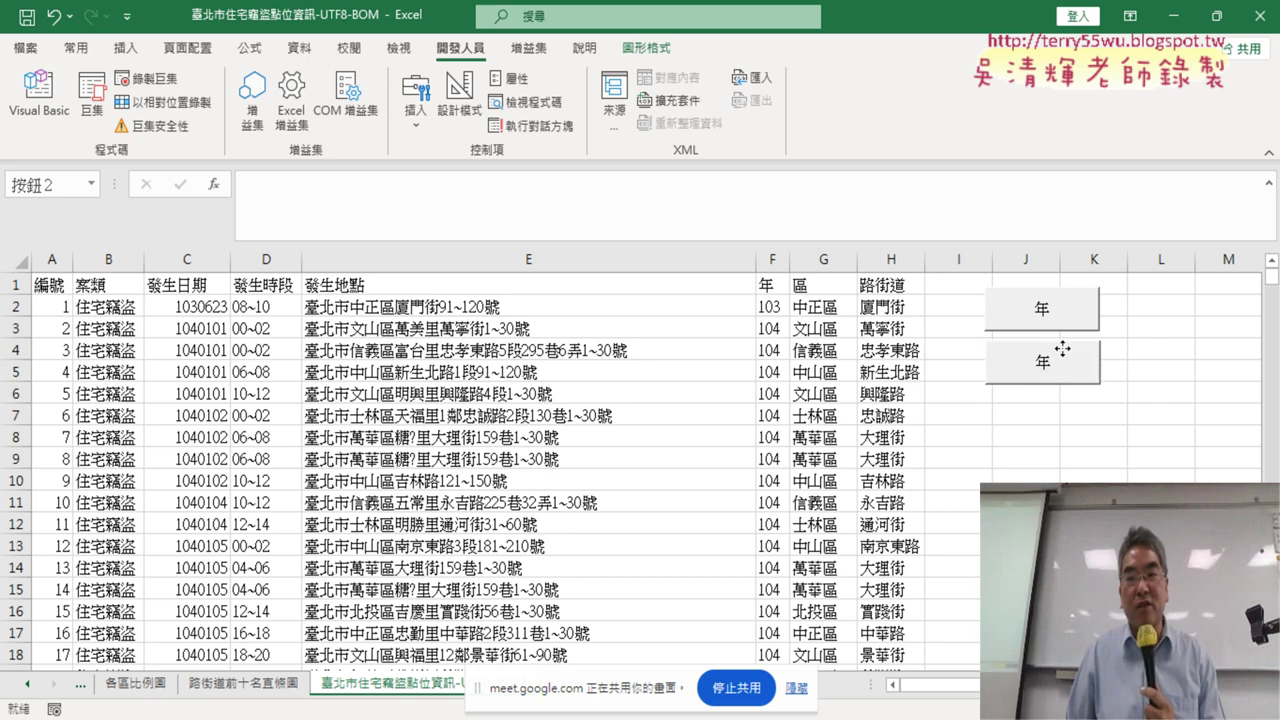
{"action": "right_click", "coordinate": [1063, 352]}
{"action": "left_click", "coordinate": [1110, 466]}
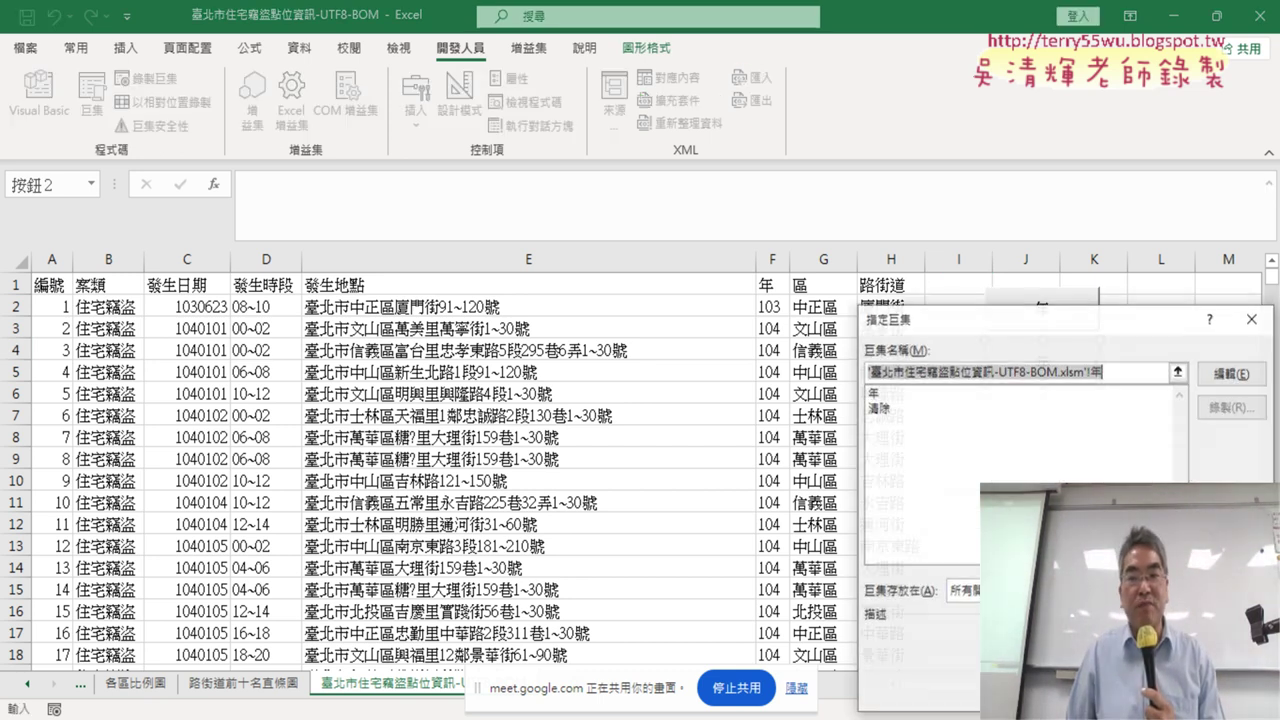
{"action": "left_click", "coordinate": [897, 408]}
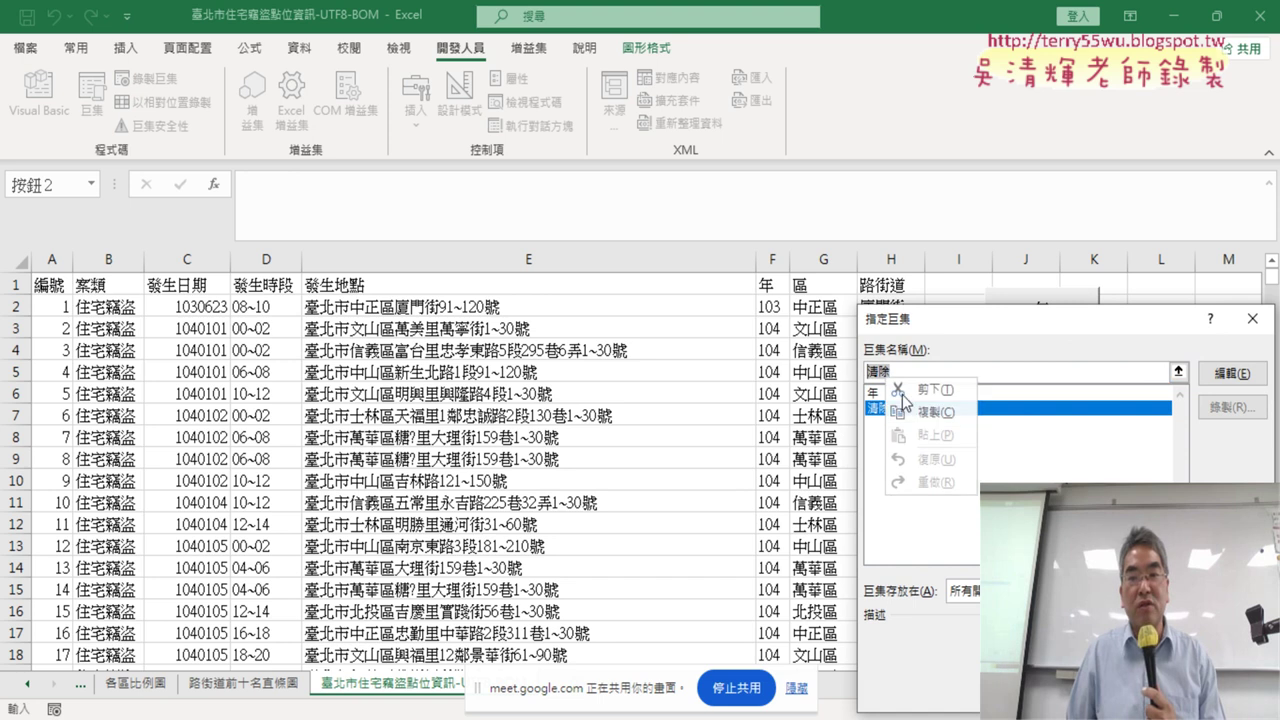
{"action": "key", "text": "Return"}
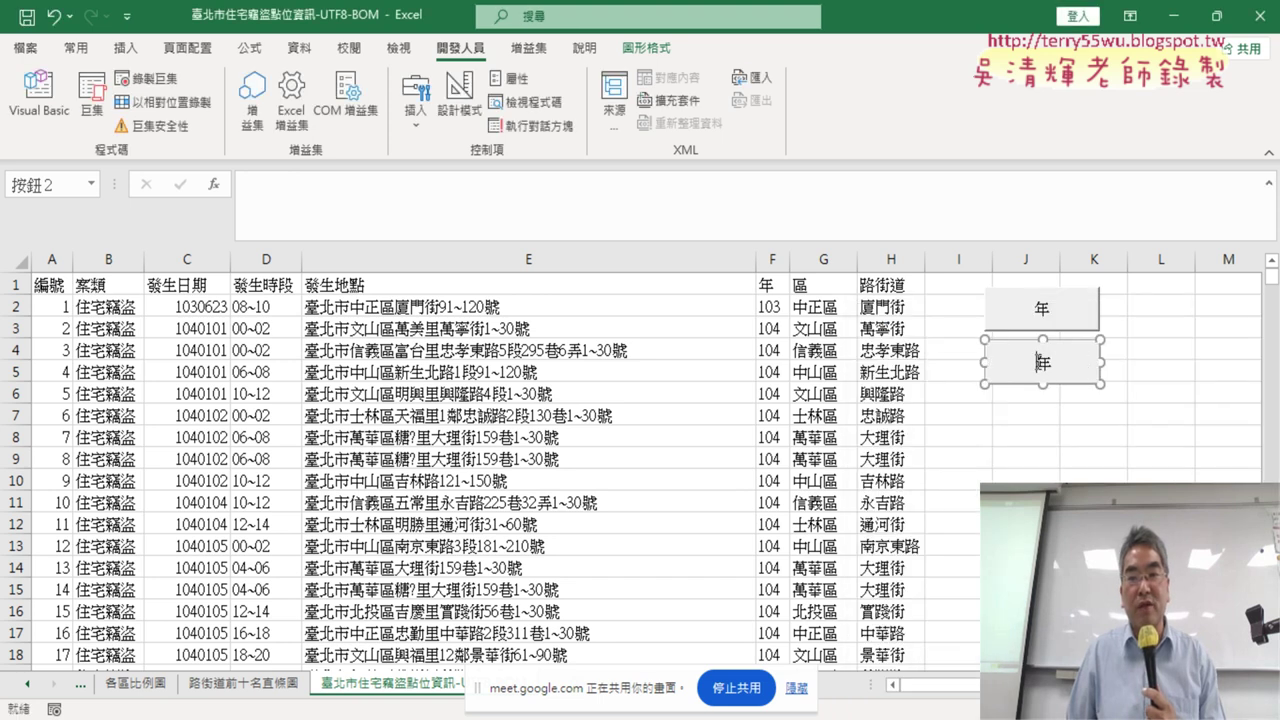
{"action": "left_click", "coordinate": [1042, 362]}
{"action": "key", "text": "BackSpace"}
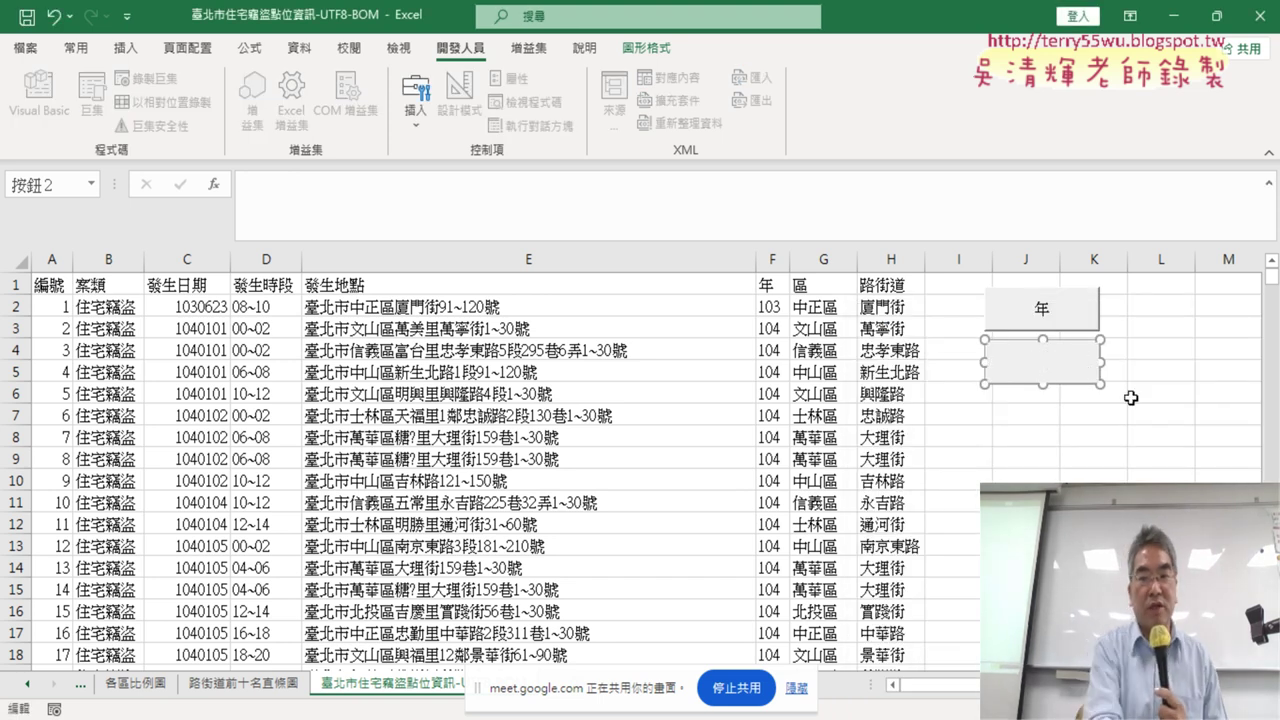
{"action": "type", "text": "清除"}
{"action": "left_click", "coordinate": [1160, 524]}
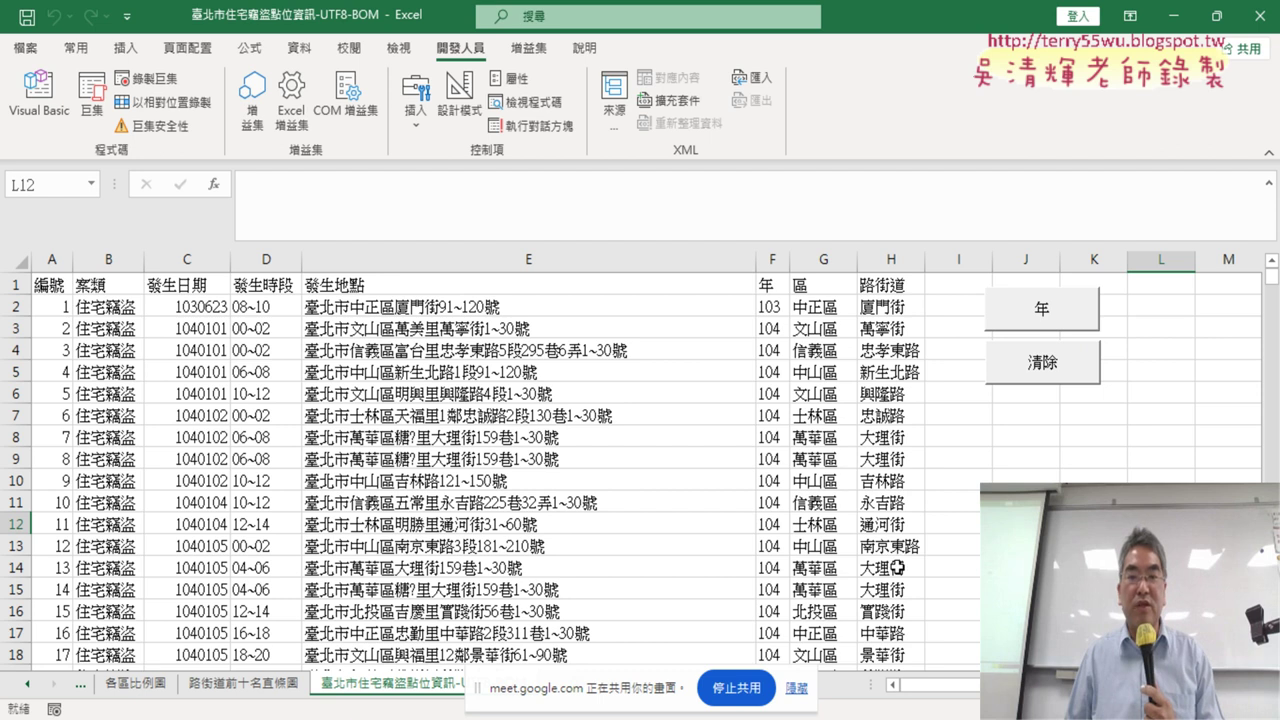
- Copy the 年 macro, paste it above Sub 清除 and rename the copy 區
{"action": "left_click", "coordinate": [38, 95]}
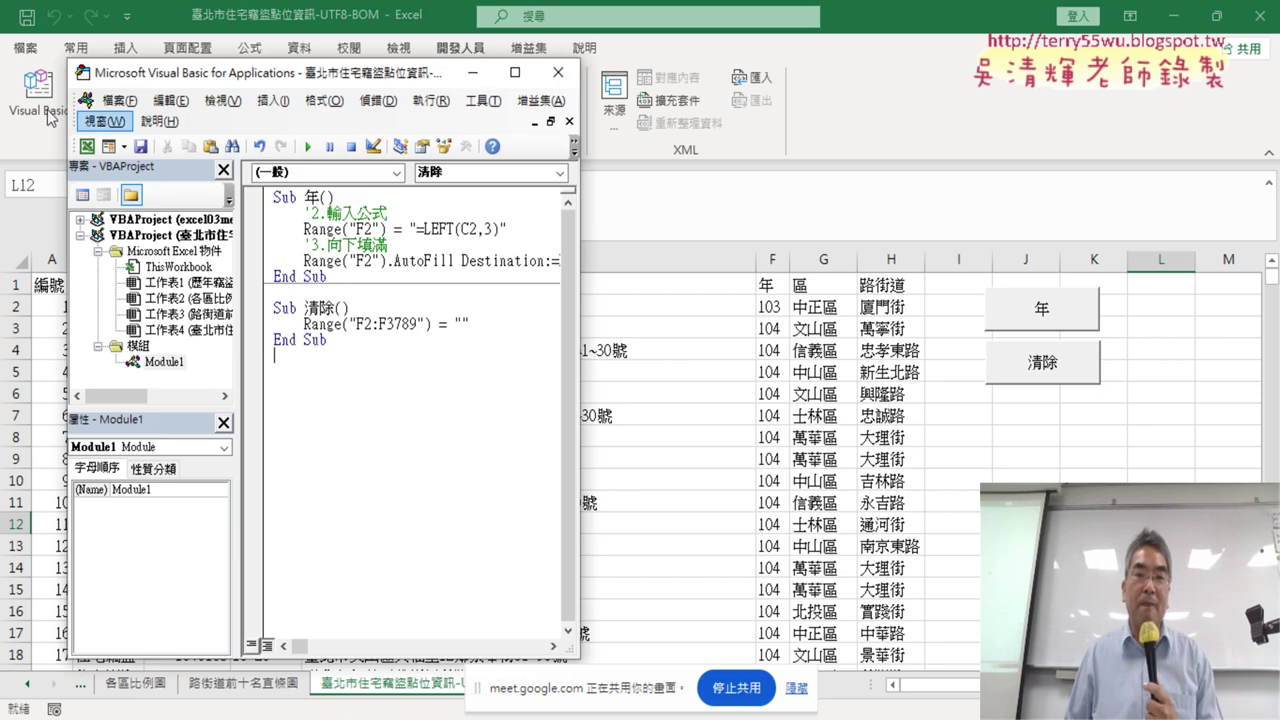
{"action": "left_click_drag", "start_coordinate": [328, 277], "coordinate": [274, 197]}
{"action": "right_click", "coordinate": [330, 212]}
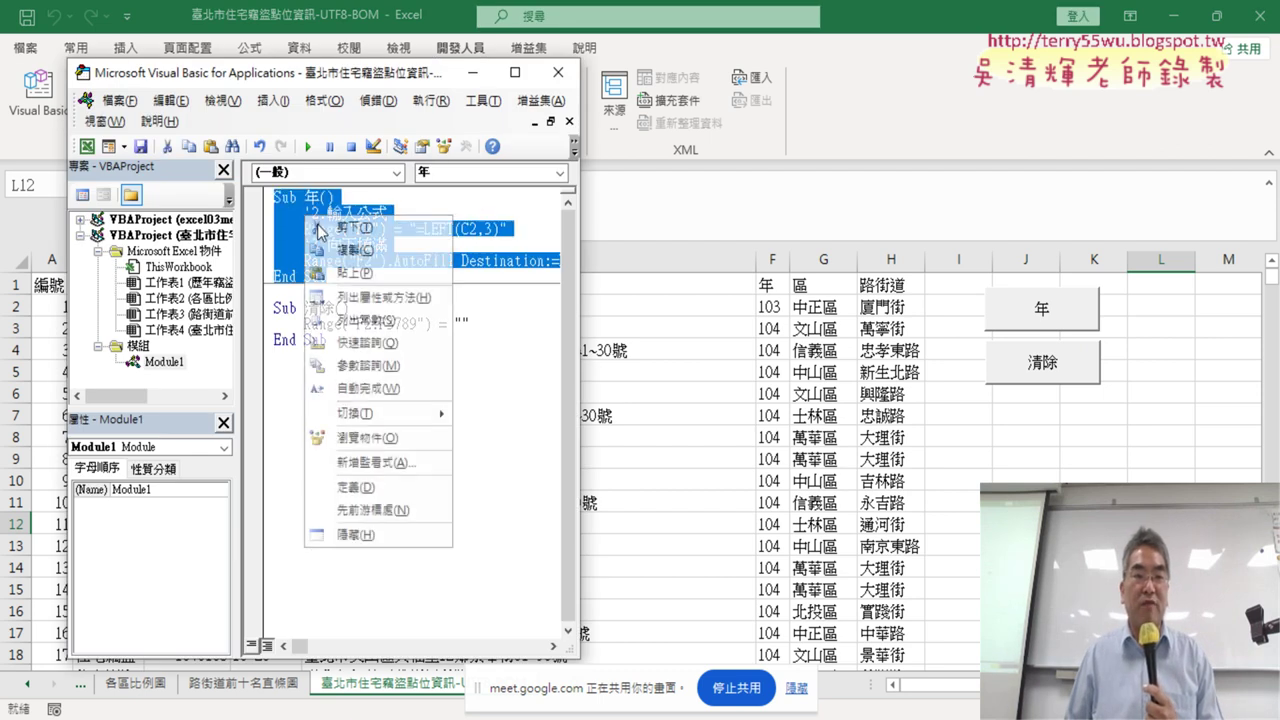
{"action": "left_click", "coordinate": [349, 242]}
{"action": "left_click", "coordinate": [306, 291]}
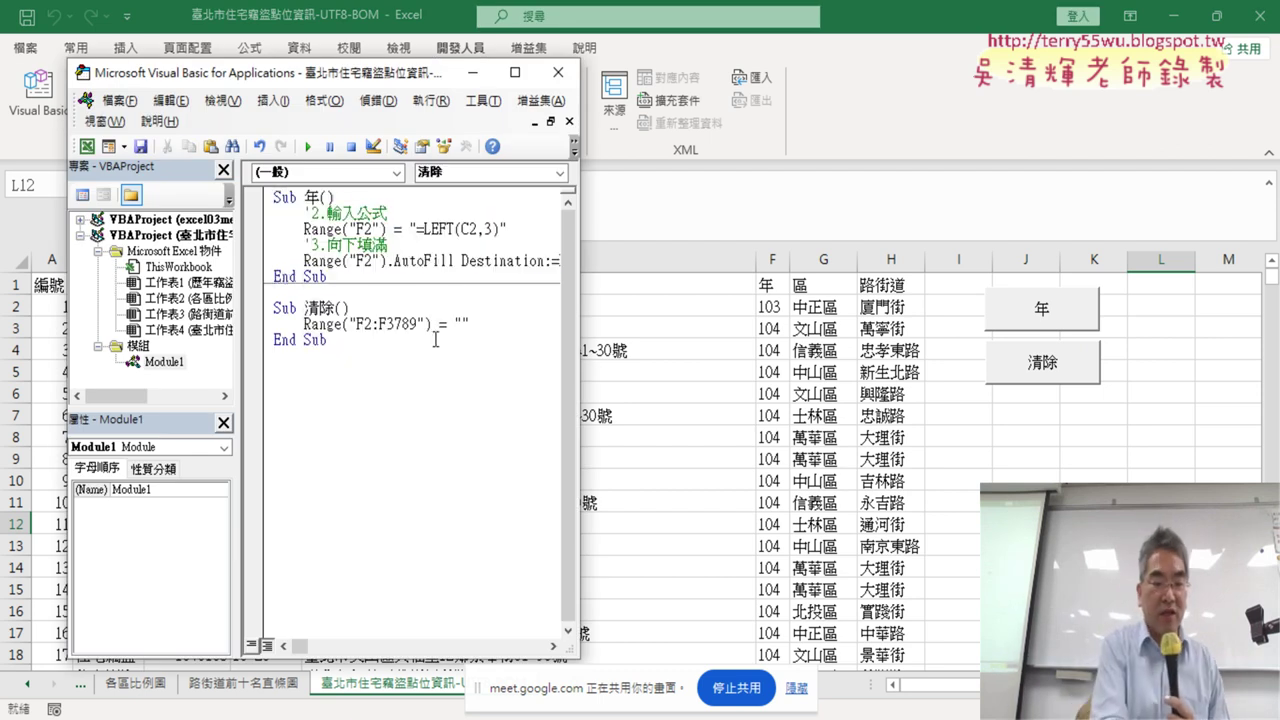
{"action": "key", "text": "ctrl+v"}
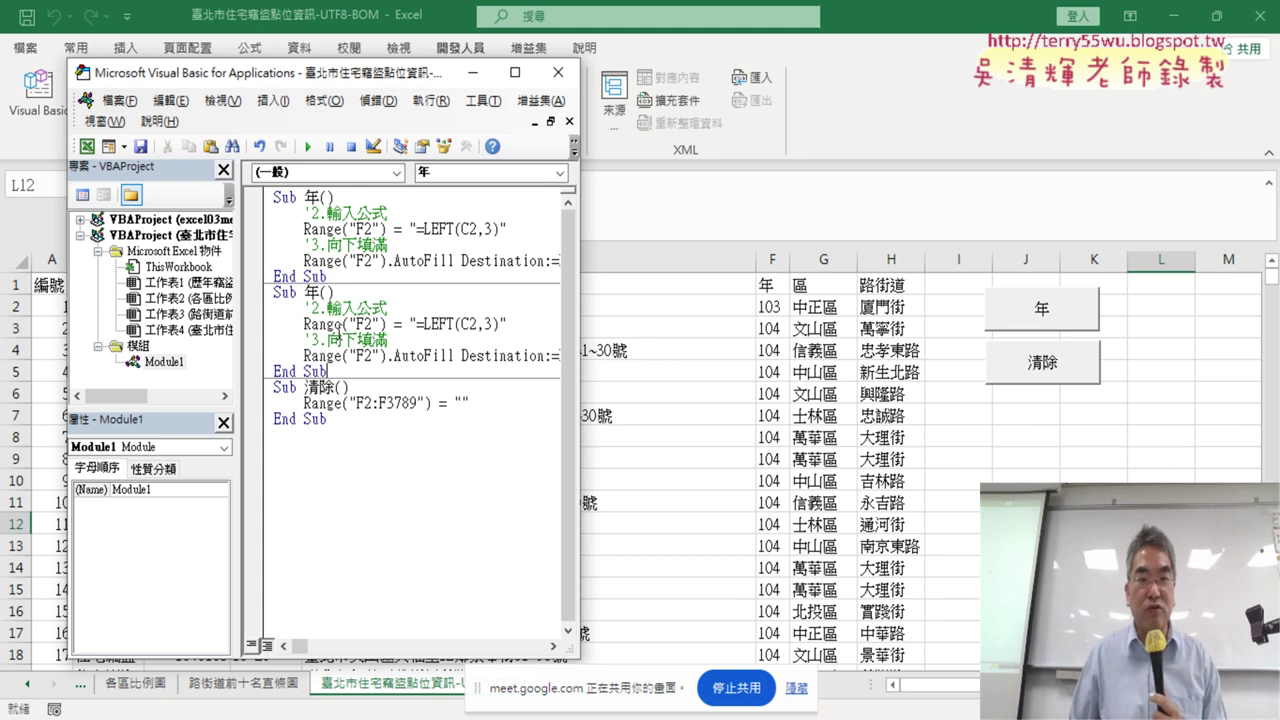
{"action": "double_click", "coordinate": [313, 292]}
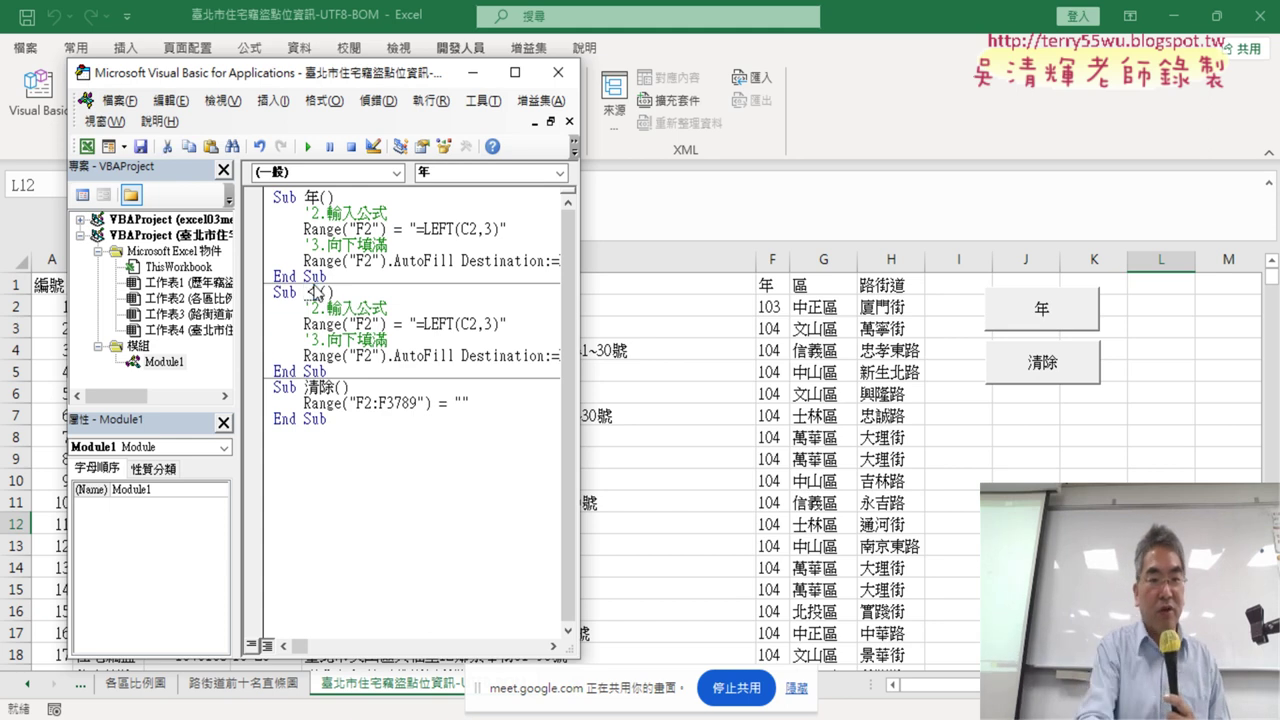
{"action": "type", "text": "區"}
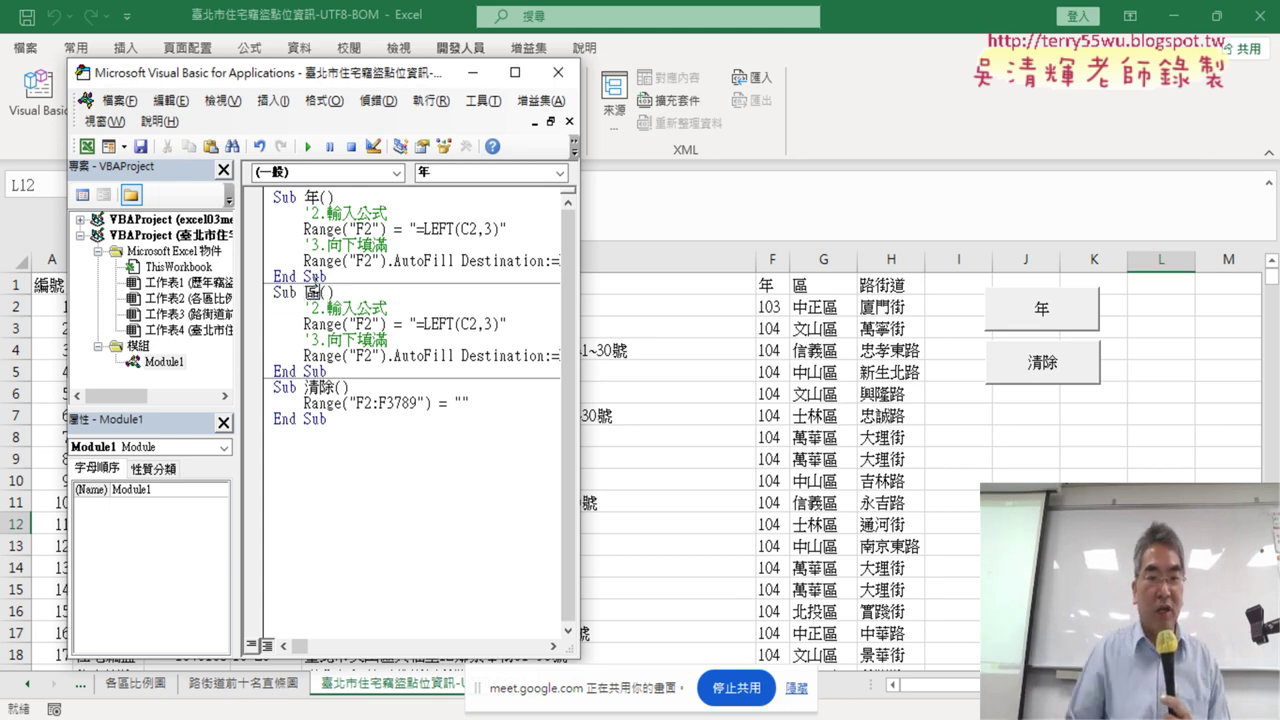
- Point the 區 macro at column G: Range("G2") and AutoFill destination G2:G3789
{"action": "left_click_drag", "start_coordinate": [579, 392], "coordinate": [706, 392]}
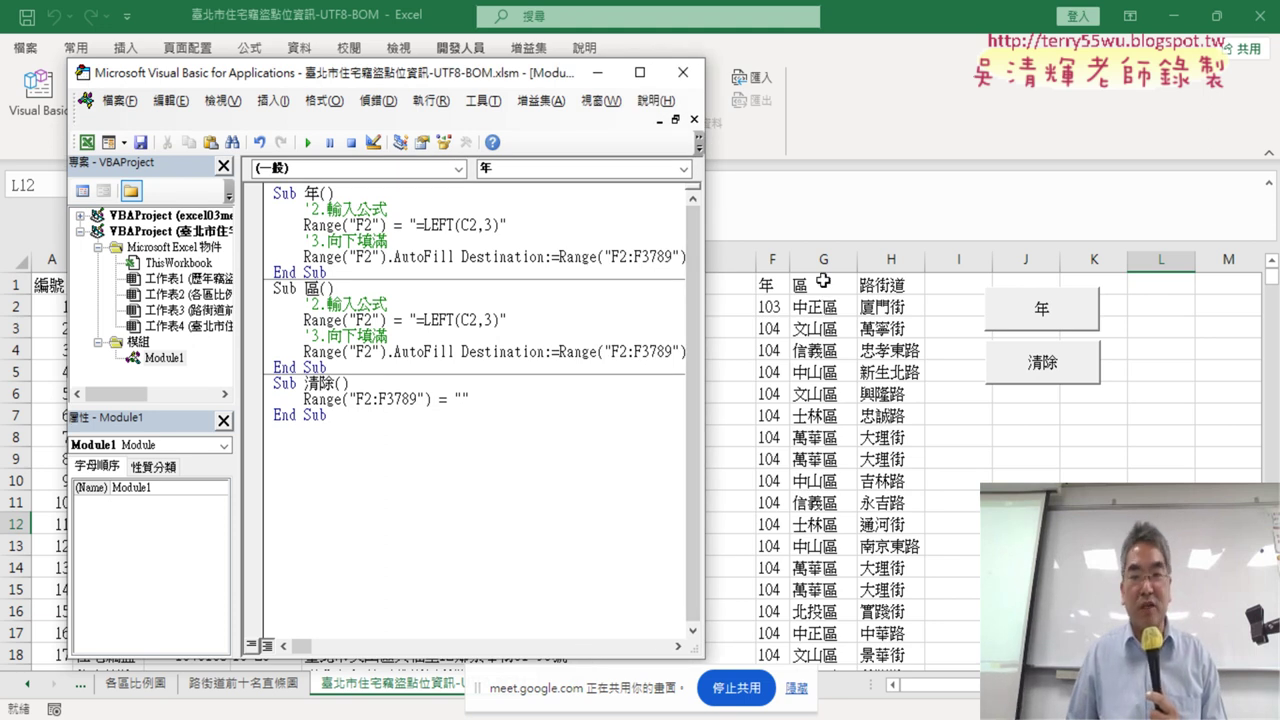
{"action": "left_click", "coordinate": [366, 320]}
{"action": "key", "text": "BackSpace"}
{"action": "type", "text": "G"}
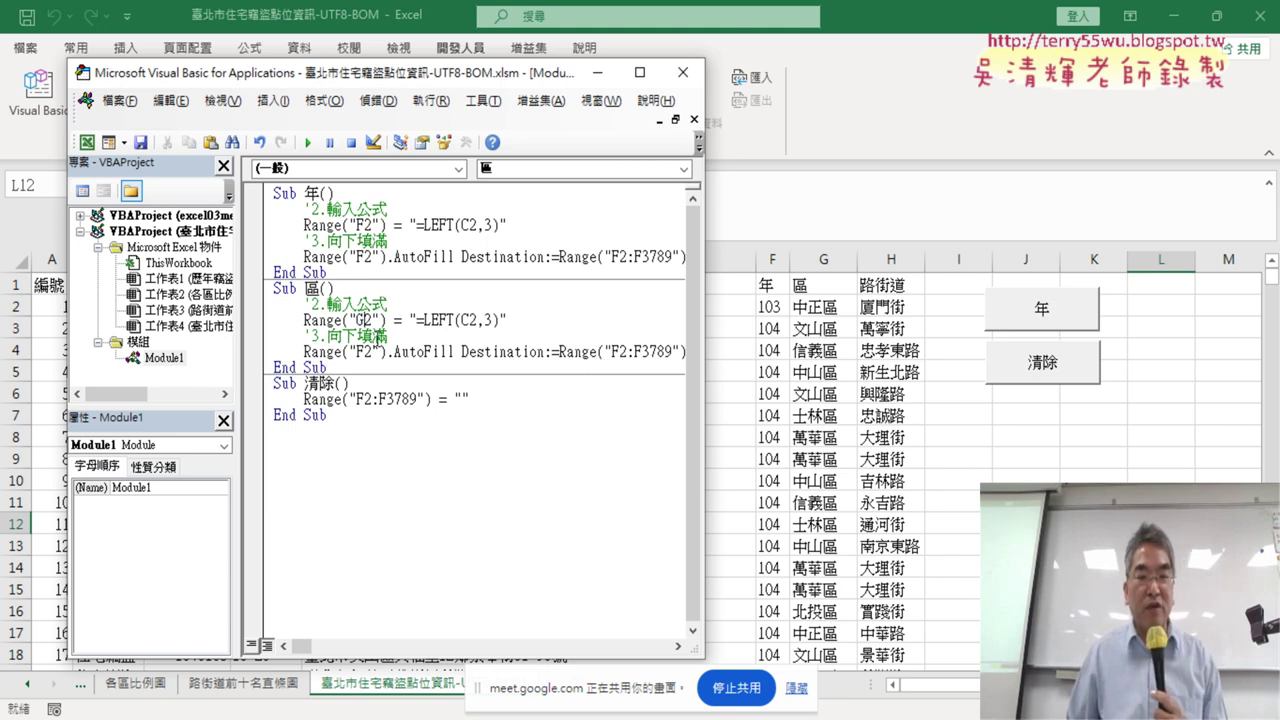
{"action": "left_click_drag", "start_coordinate": [359, 352], "coordinate": [367, 352]}
{"action": "type", "text": "G"}
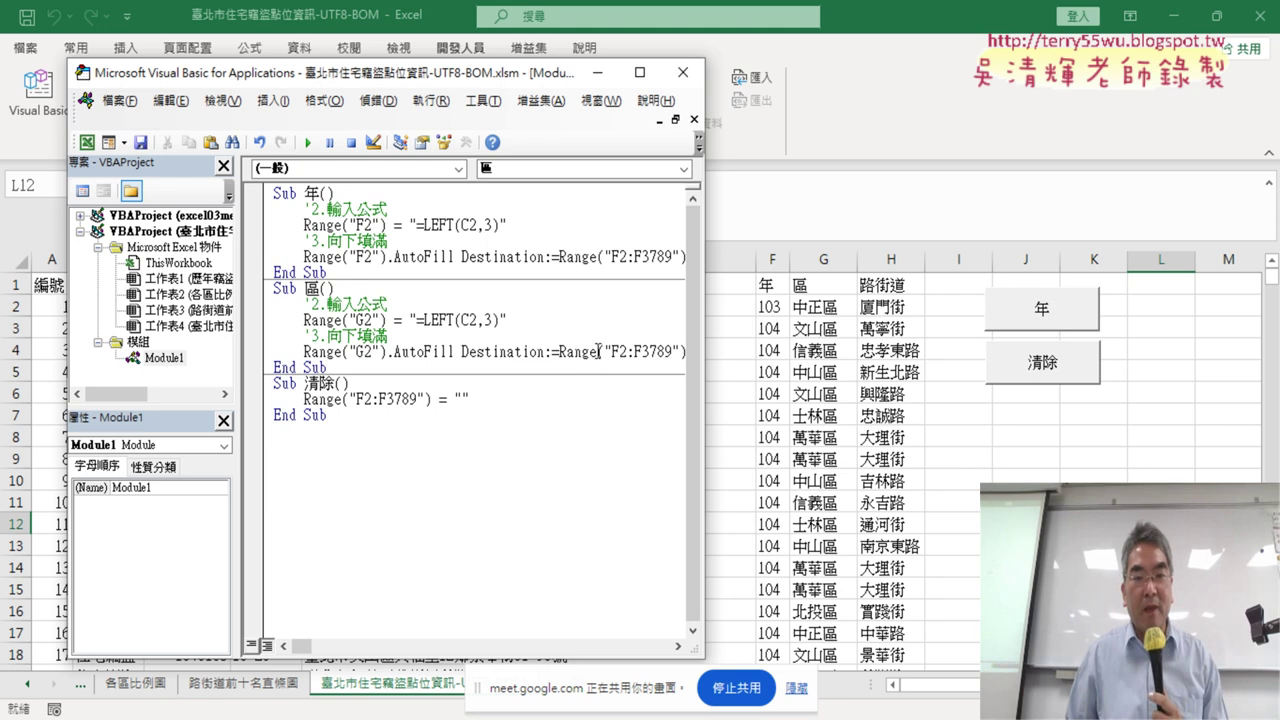
{"action": "left_click_drag", "start_coordinate": [620, 348], "coordinate": [611, 349]}
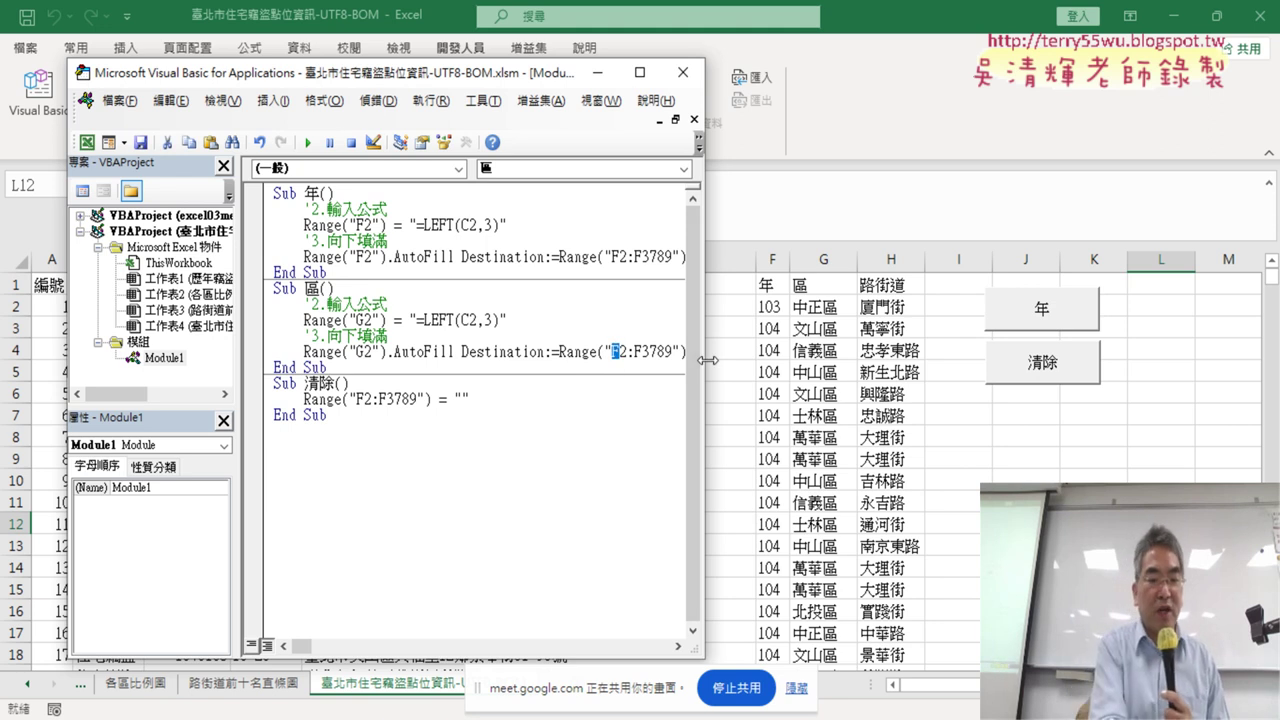
{"action": "type", "text": "G"}
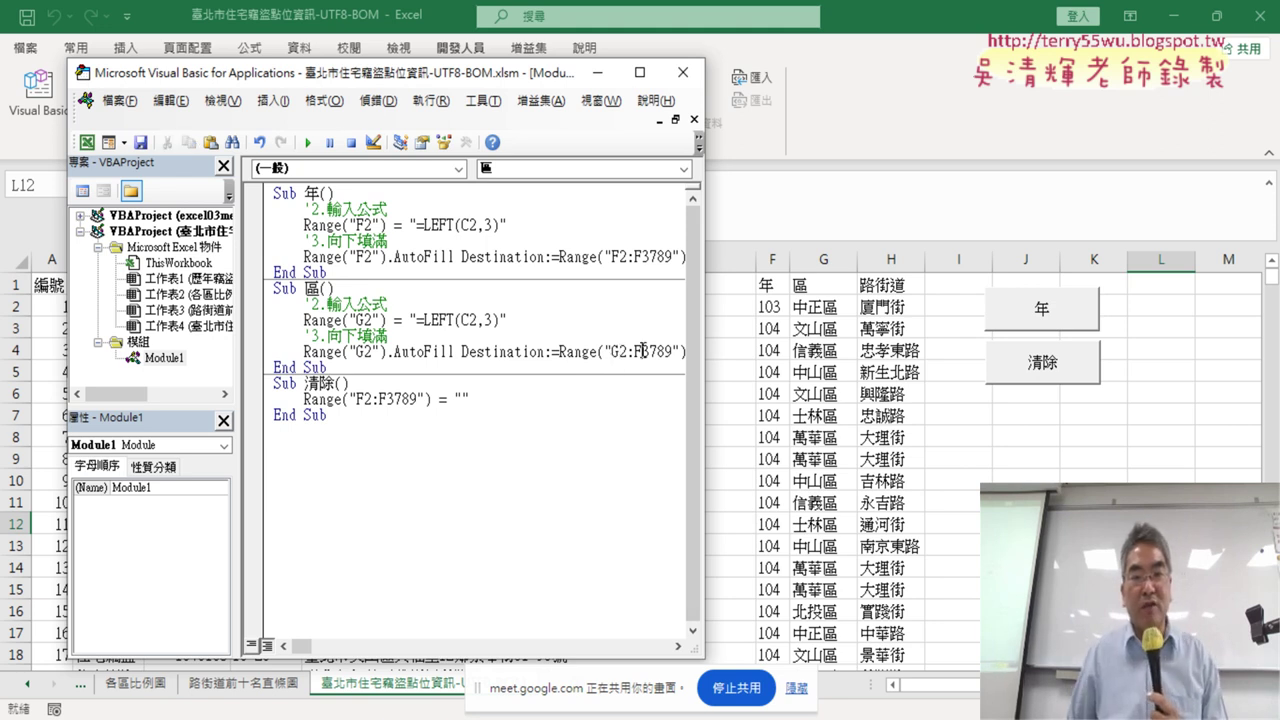
{"action": "left_click", "coordinate": [643, 350]}
{"action": "key", "text": "BackSpace"}
{"action": "type", "text": "G"}
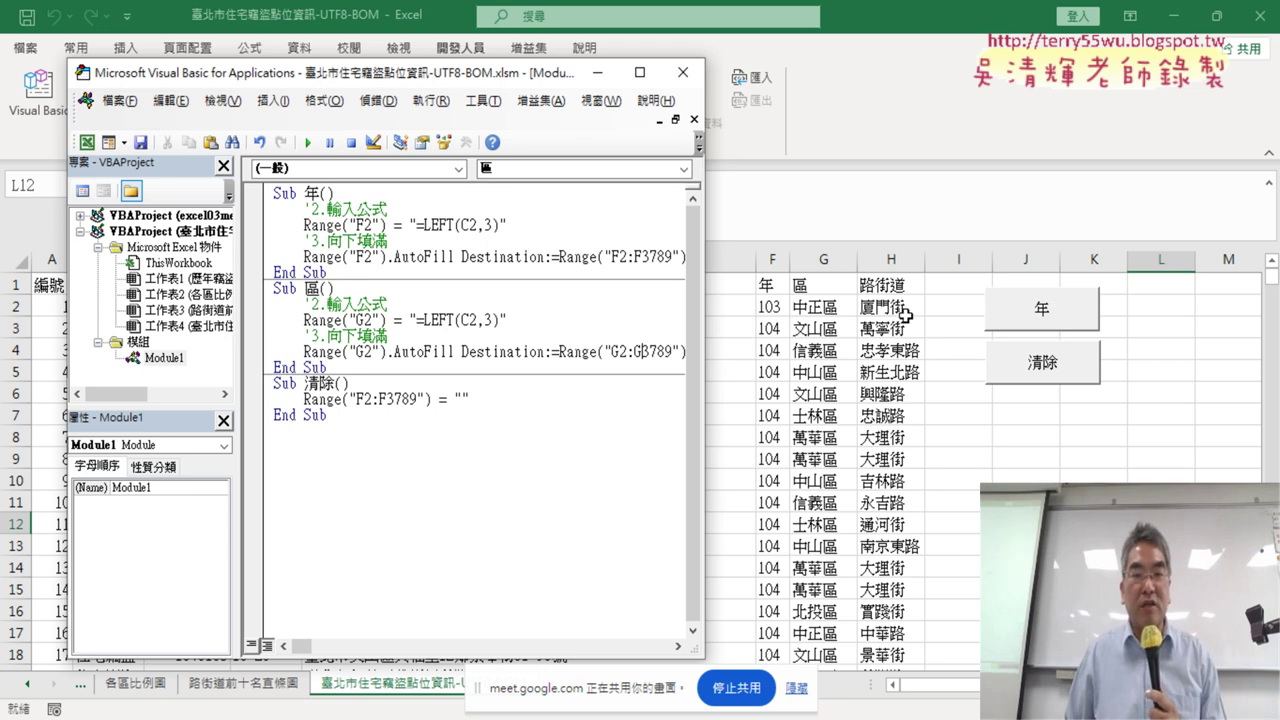
{"action": "left_click", "coordinate": [838, 316]}
{"action": "left_click_drag", "start_coordinate": [435, 199], "coordinate": [205, 190]}
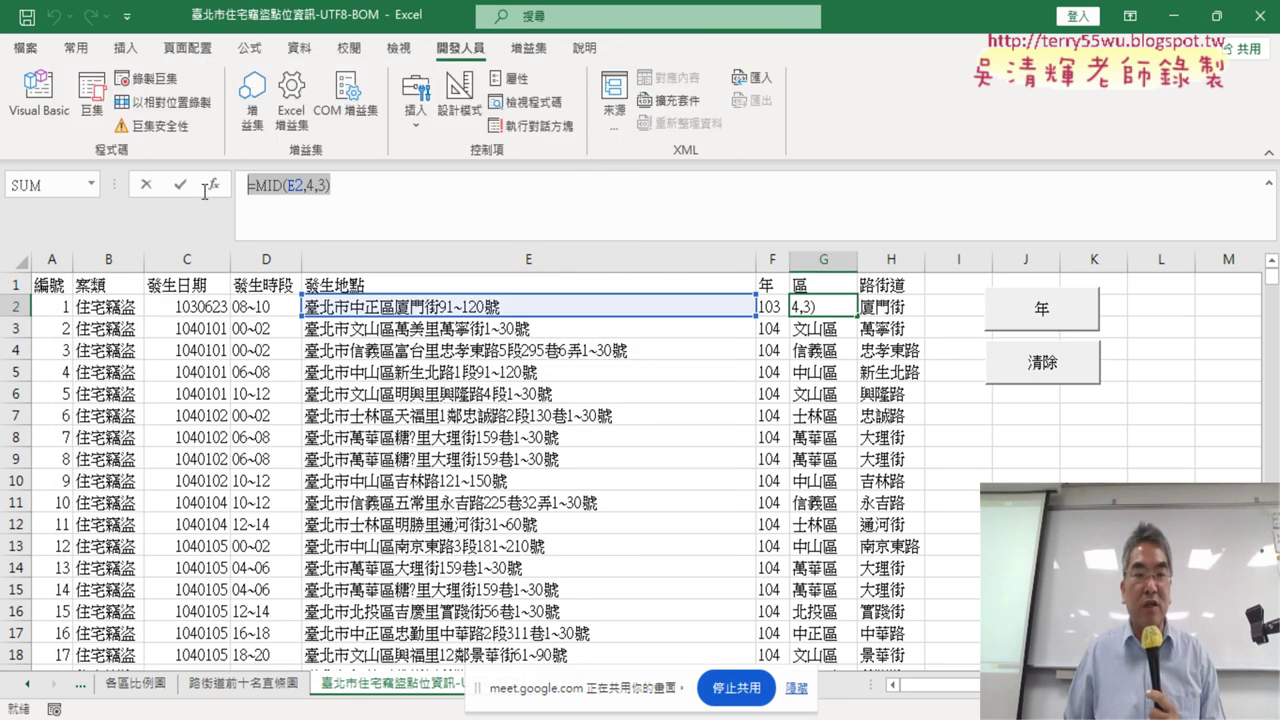
- Copy =MID(E2,4,3) from G2 and paste it over =LEFT(C2,3) in the 區 macro
{"action": "right_click", "coordinate": [303, 185]}
{"action": "left_click", "coordinate": [340, 224]}
{"action": "left_click", "coordinate": [147, 185]}
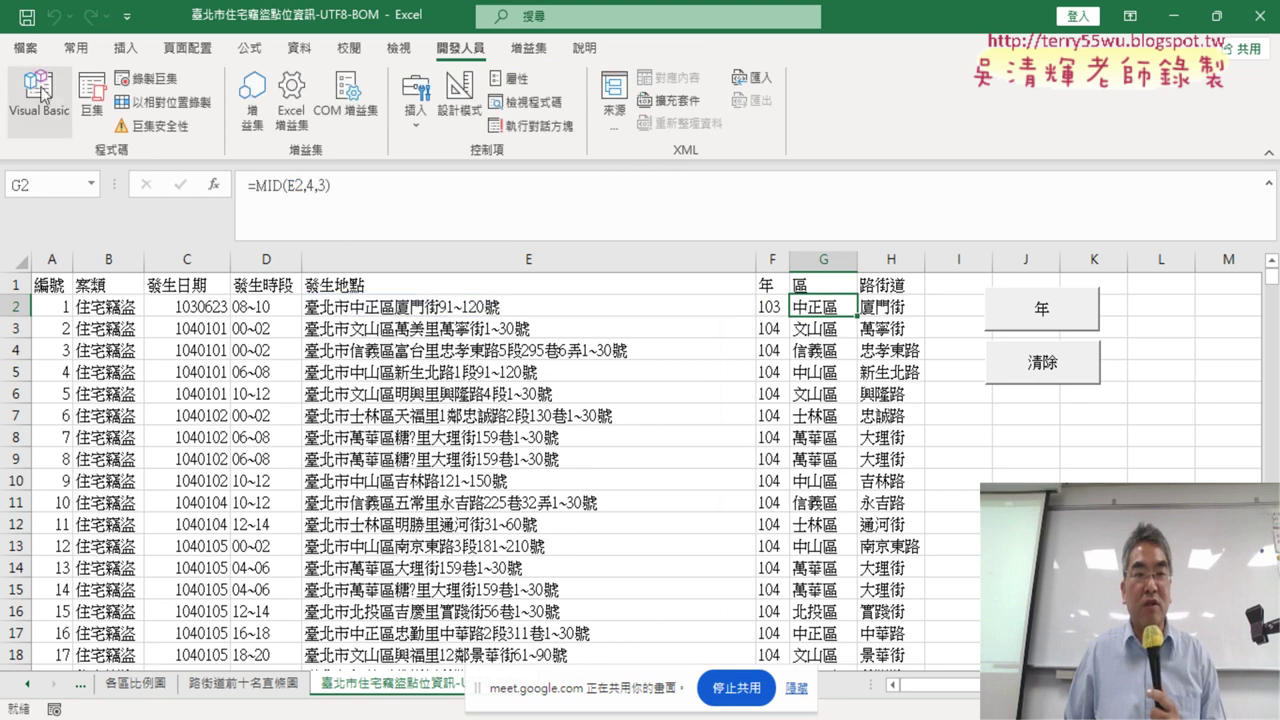
{"action": "left_click", "coordinate": [38, 98]}
{"action": "left_click_drag", "start_coordinate": [417, 319], "coordinate": [504, 320]}
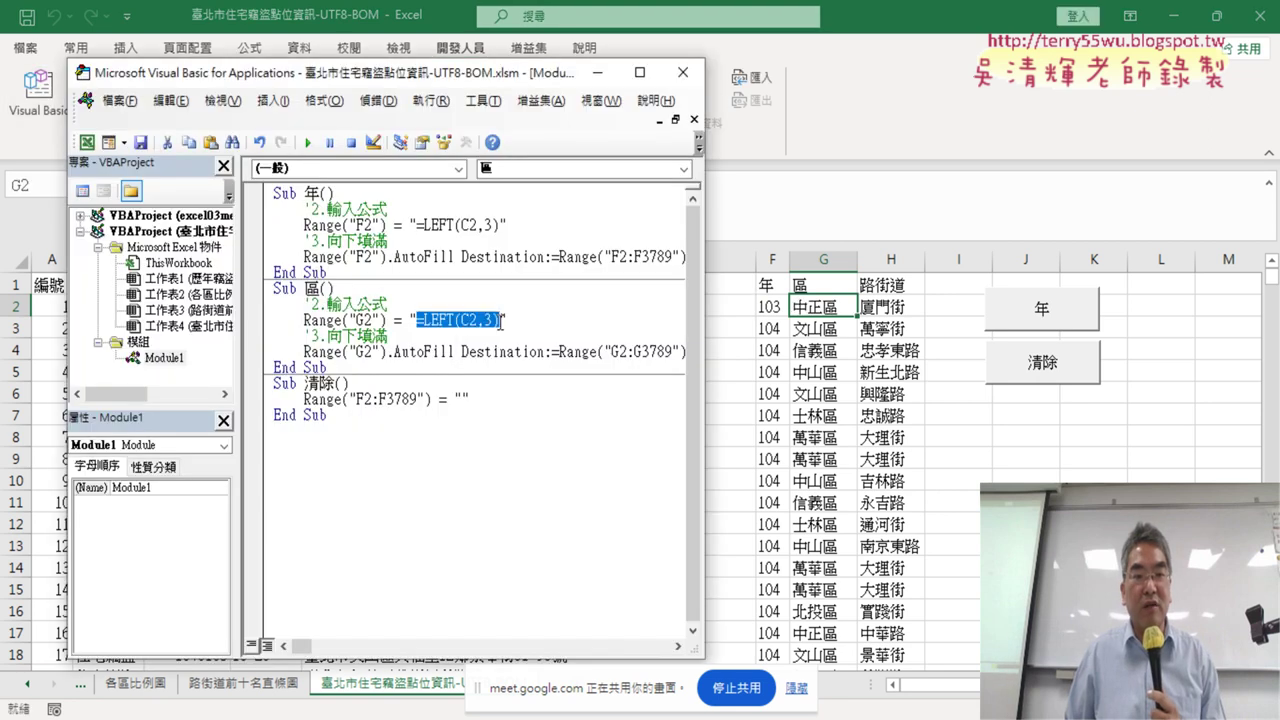
{"action": "key", "text": "ctrl+v"}
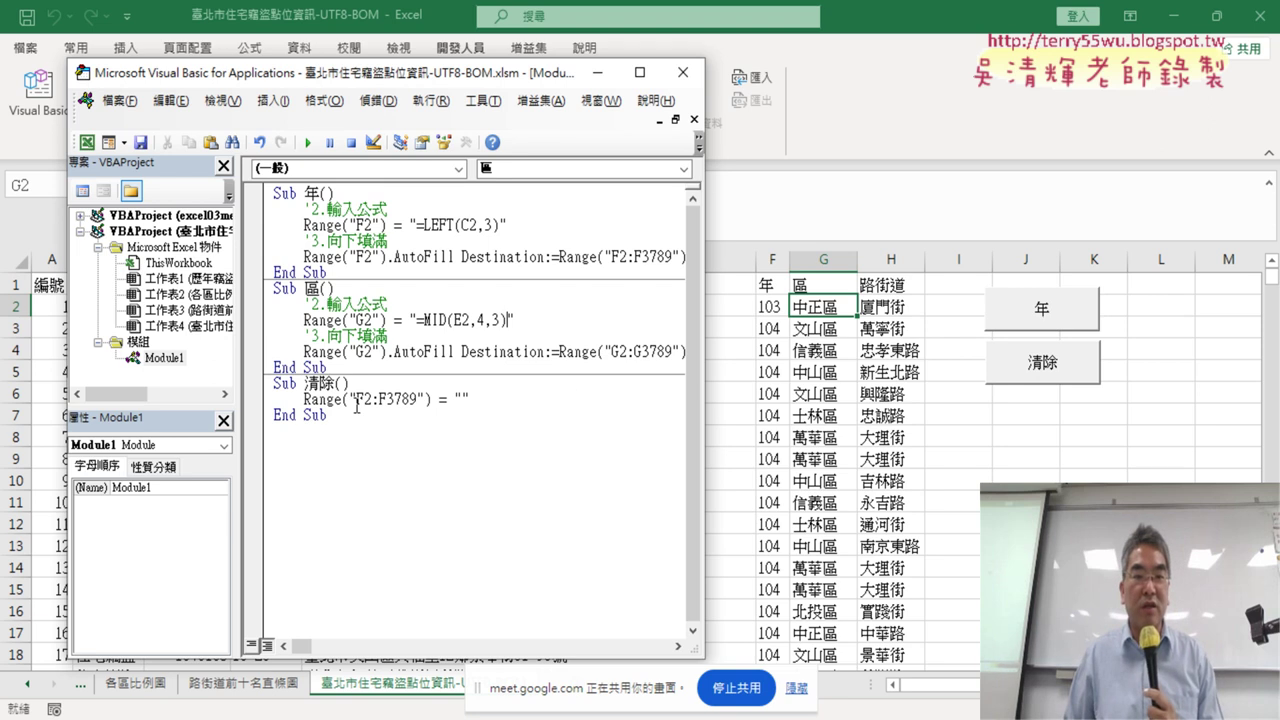
- Change the 清除 macro's range to F2:G3789
{"action": "mouse_move", "coordinate": [705, 424]}
{"action": "left_mouse_down"}
{"action": "mouse_move", "coordinate": [957, 424]}
{"action": "mouse_move", "coordinate": [707, 424]}
{"action": "mouse_move", "coordinate": [748, 424]}
{"action": "left_mouse_up"}
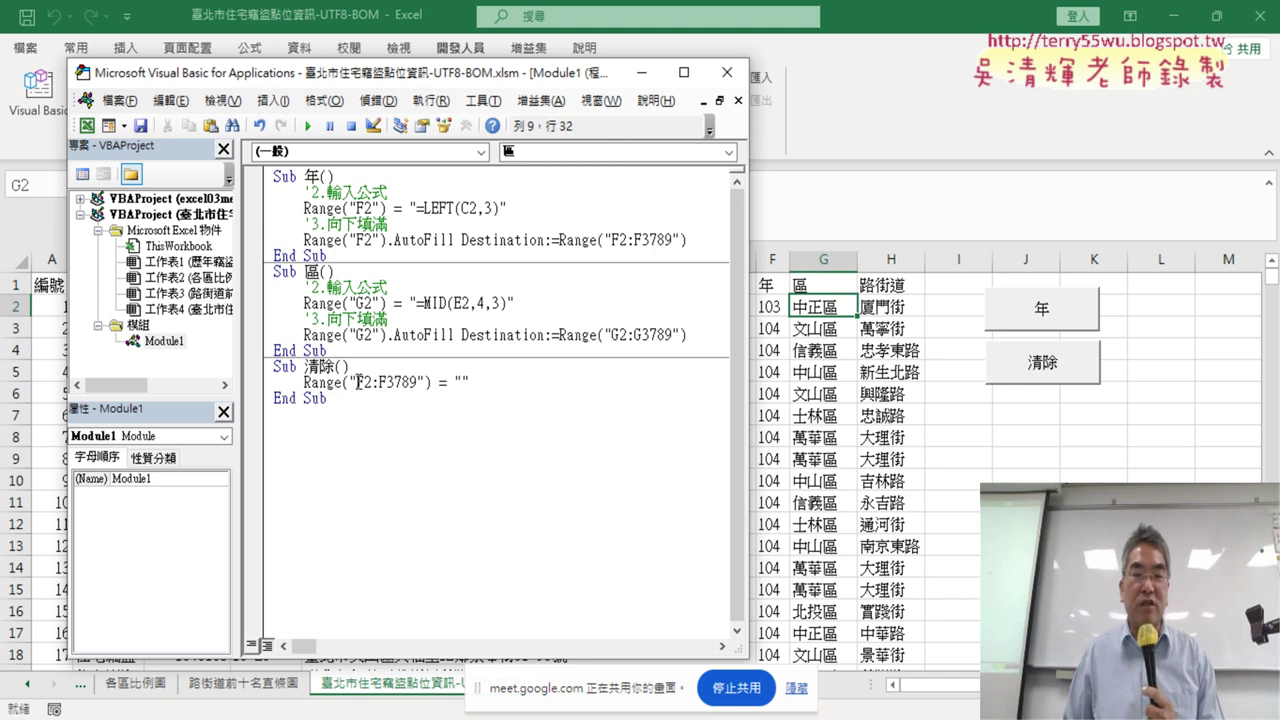
{"action": "left_click_drag", "start_coordinate": [387, 383], "coordinate": [379, 383]}
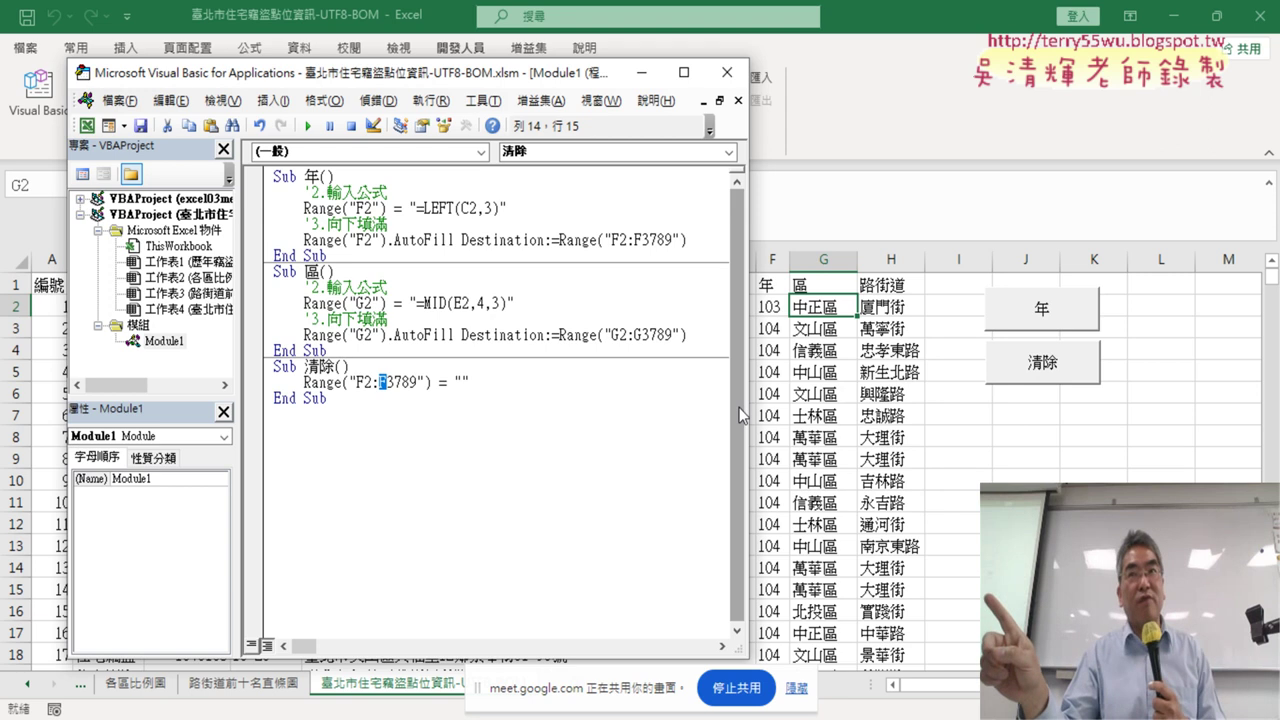
{"action": "type", "text": "G"}
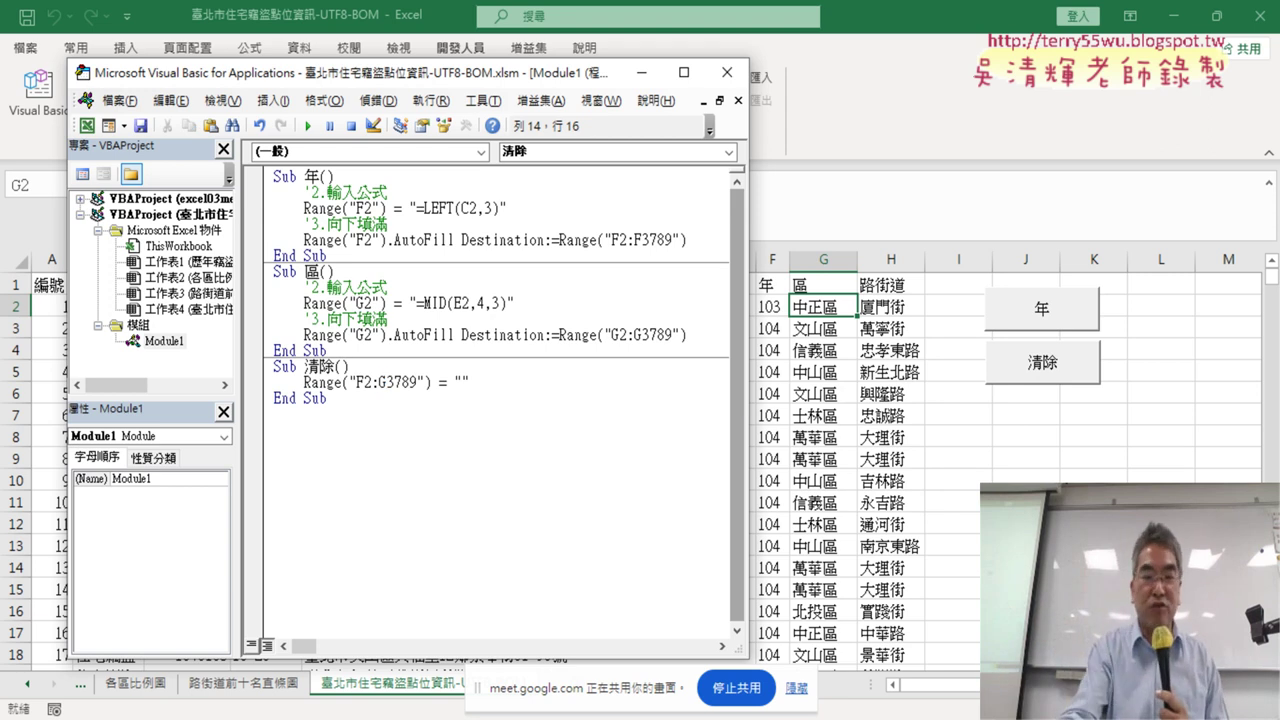
{"action": "key", "text": "BackSpace"}
{"action": "type", "text": "H"}
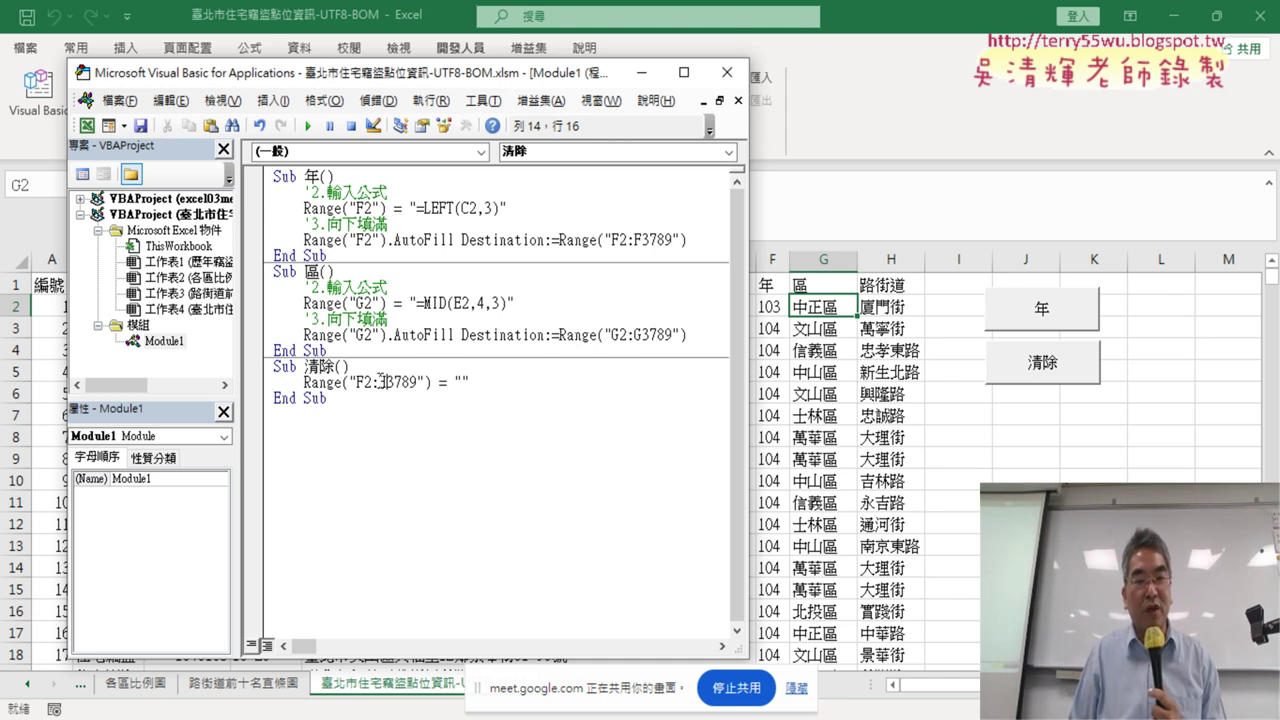
{"action": "left_click_drag", "start_coordinate": [387, 380], "coordinate": [379, 380]}
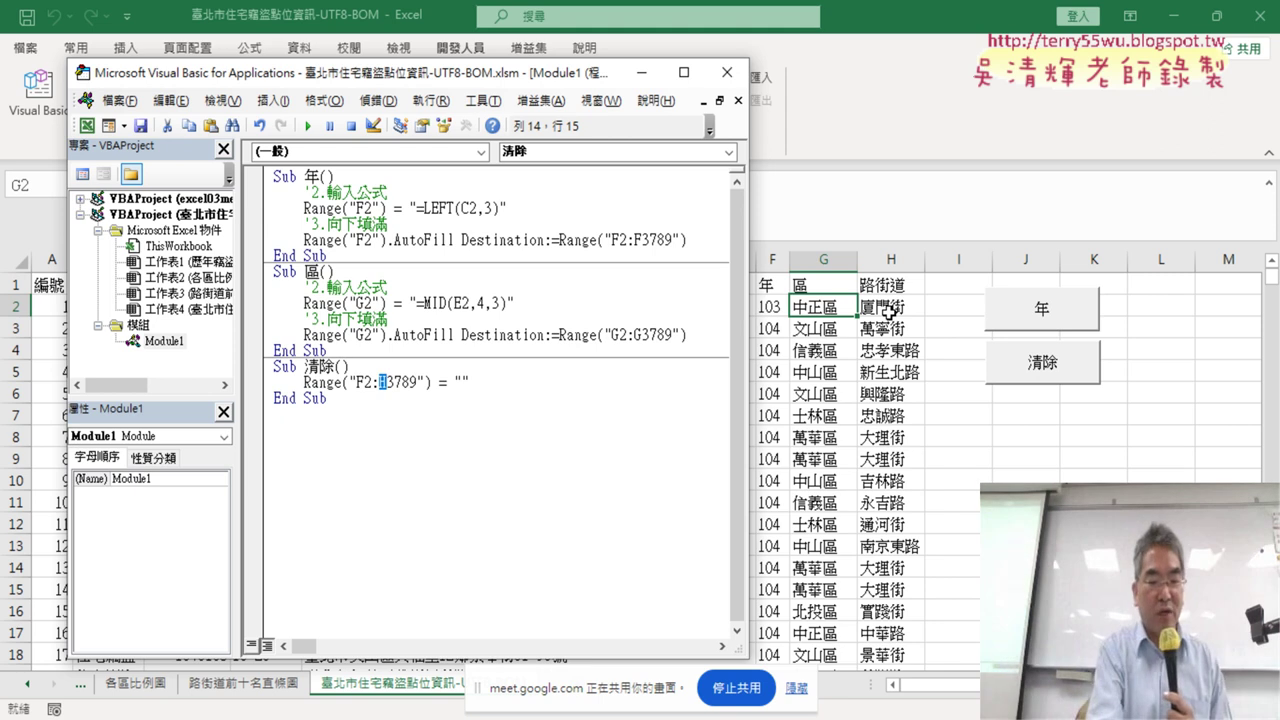
{"action": "type", "text": "G"}
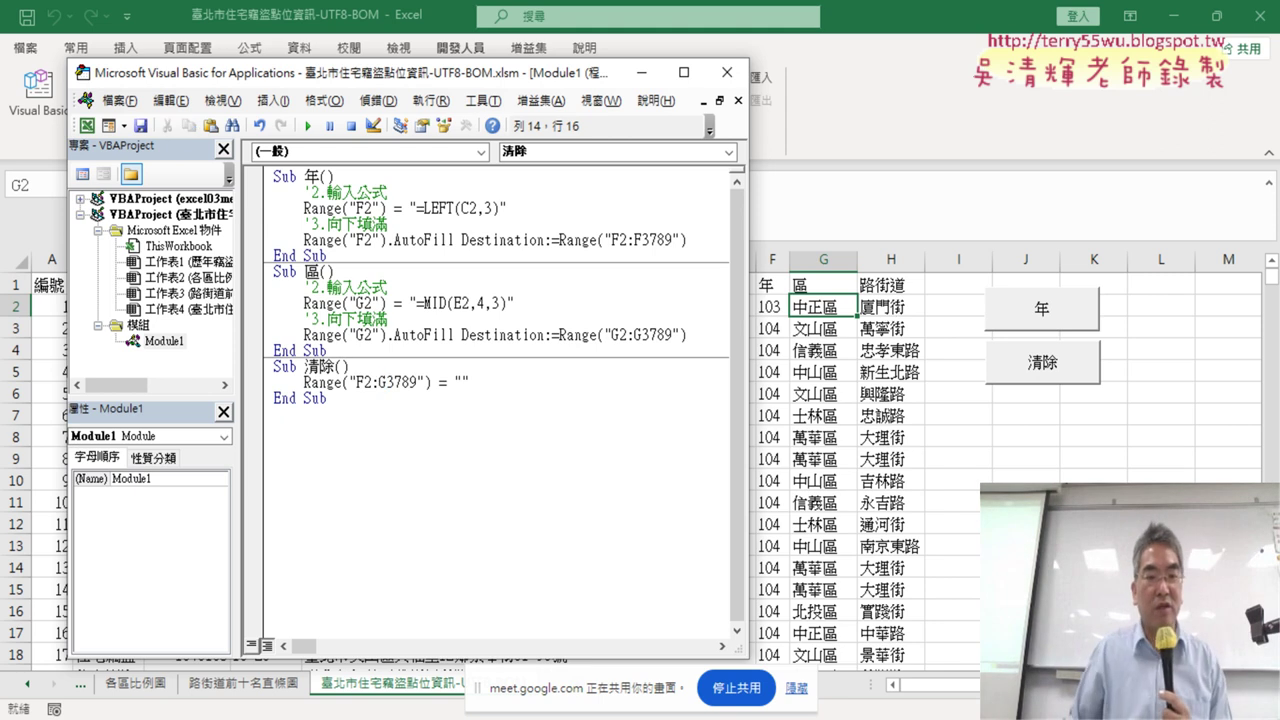
{"action": "left_click", "coordinate": [428, 382]}
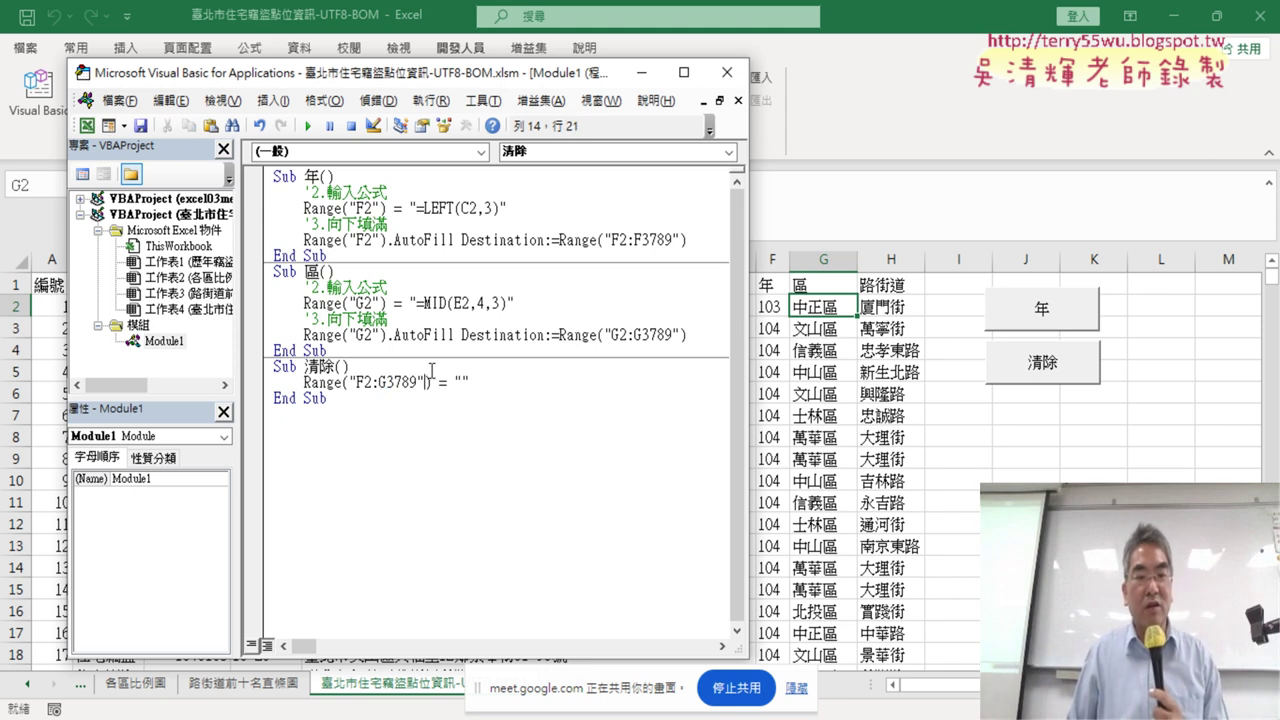
- Run the 清除 macro, then the 區 macro to refill column G
{"action": "left_click", "coordinate": [308, 126]}
{"action": "left_click", "coordinate": [356, 318]}
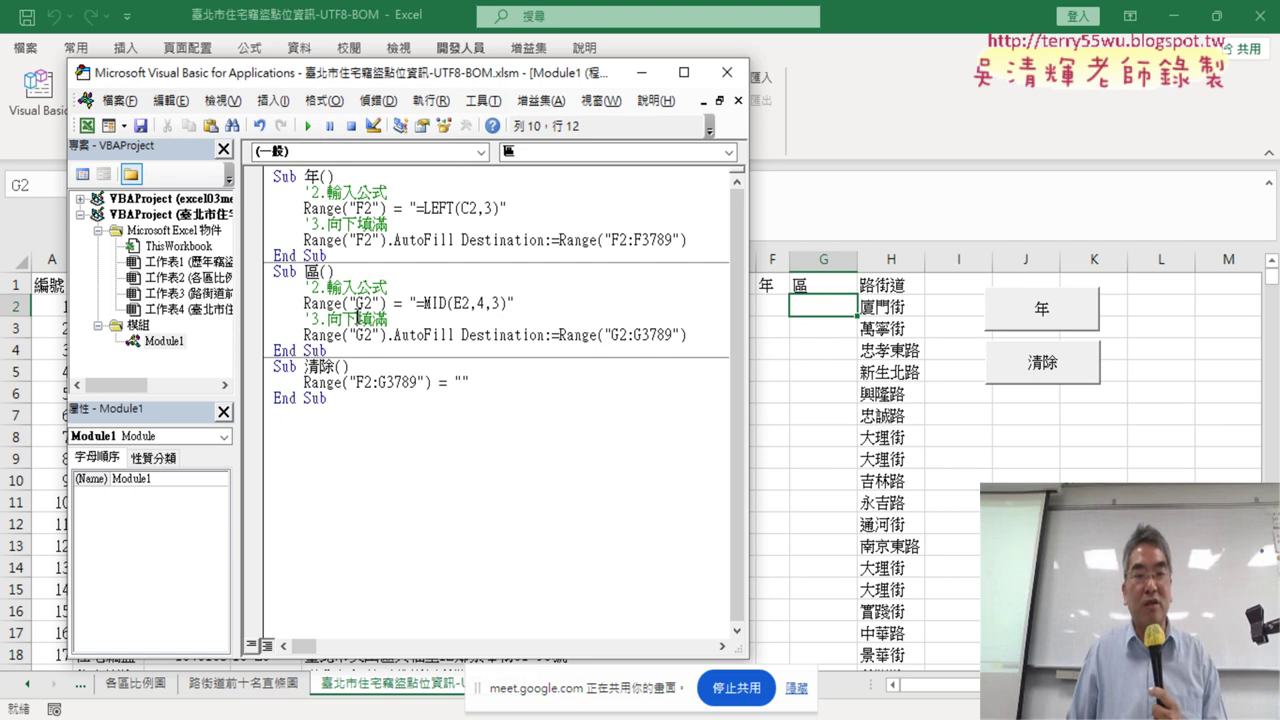
{"action": "left_click", "coordinate": [308, 126]}
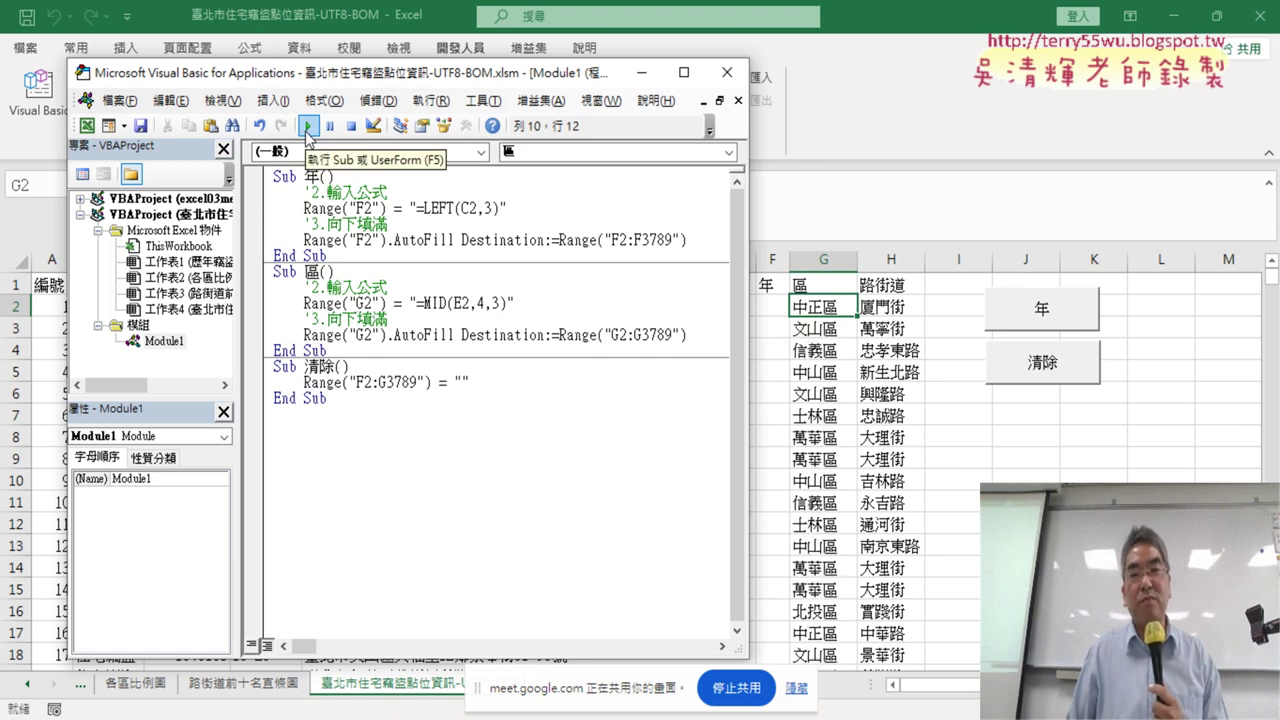
- Paste a copy of the 區 macro into new blank lines below the original
{"action": "left_click", "coordinate": [358, 352]}
{"action": "key", "text": "Return"}
{"action": "key", "text": "Return"}
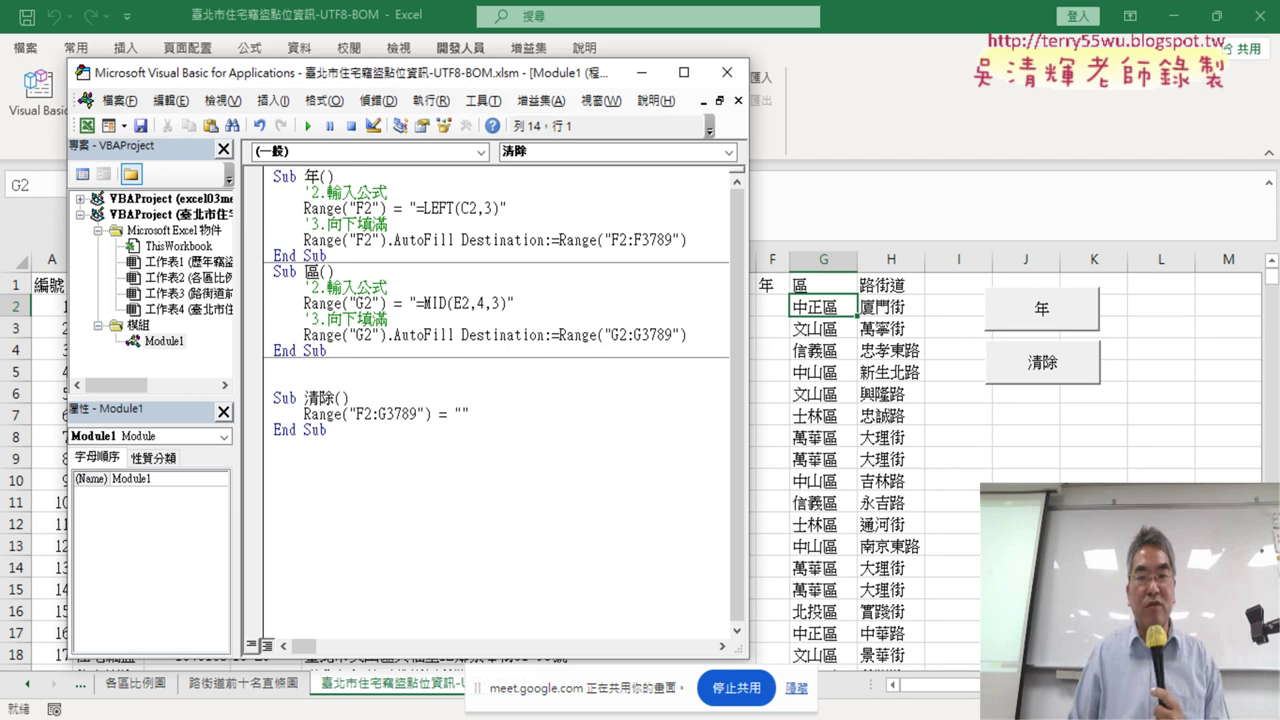
{"action": "mouse_move", "coordinate": [328, 351]}
{"action": "left_mouse_down"}
{"action": "mouse_move", "coordinate": [302, 338]}
{"action": "mouse_move", "coordinate": [268, 277]}
{"action": "left_mouse_up"}
{"action": "right_click", "coordinate": [301, 286]}
{"action": "left_click", "coordinate": [338, 320]}
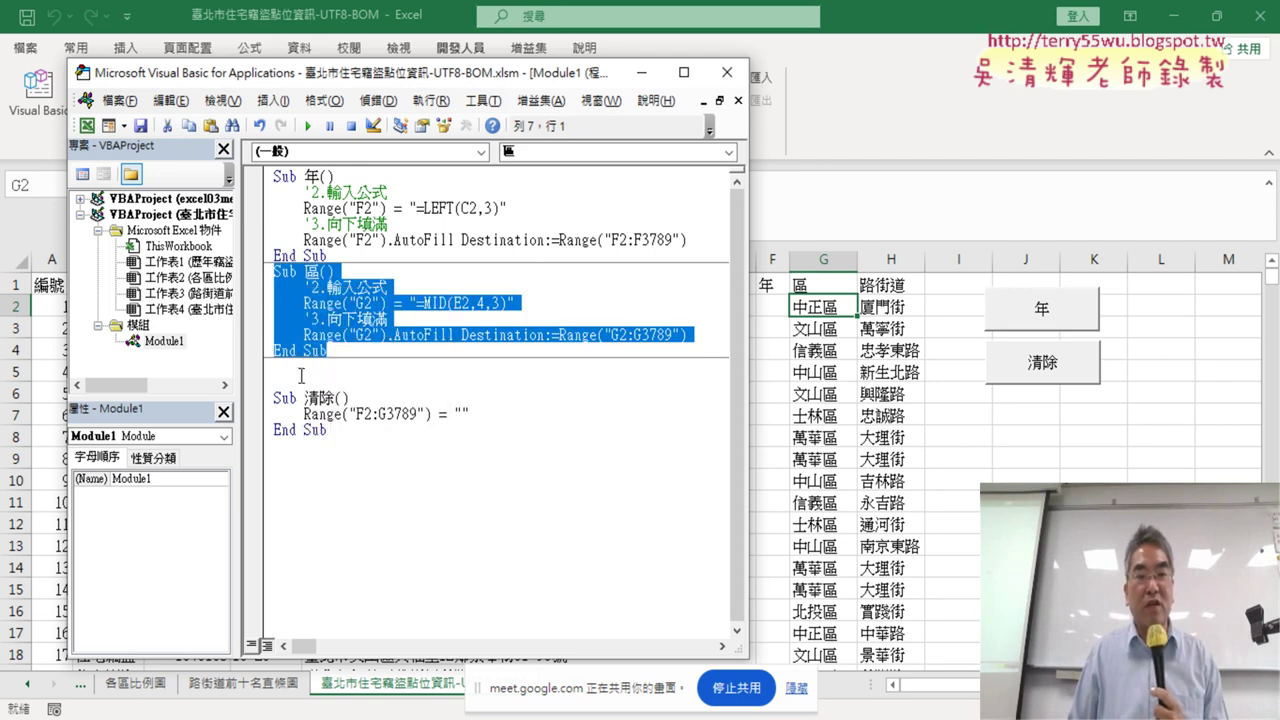
{"action": "left_click", "coordinate": [301, 372]}
{"action": "key", "text": "ctrl+v"}
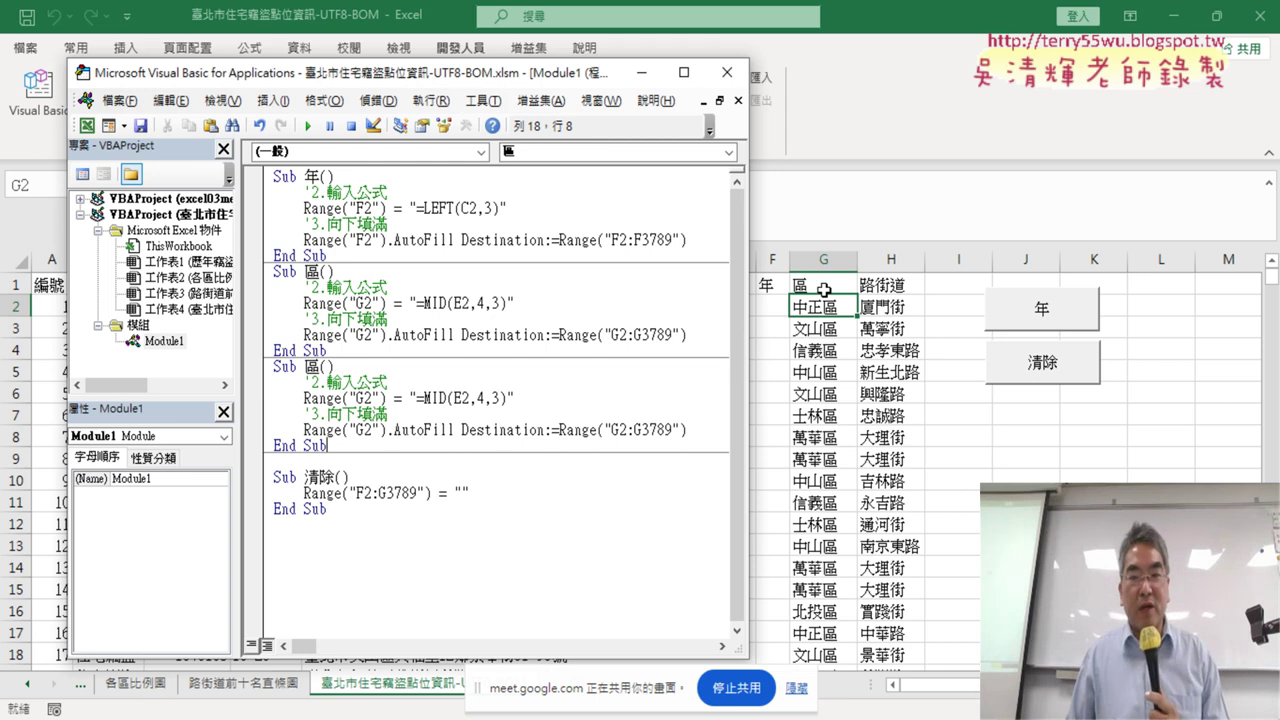
{"action": "left_click", "coordinate": [891, 287]}
{"action": "double_click", "coordinate": [270, 185]}
- Rename the duplicated macro to 路街道 using the text copied from the H1 header
{"action": "right_click", "coordinate": [285, 192]}
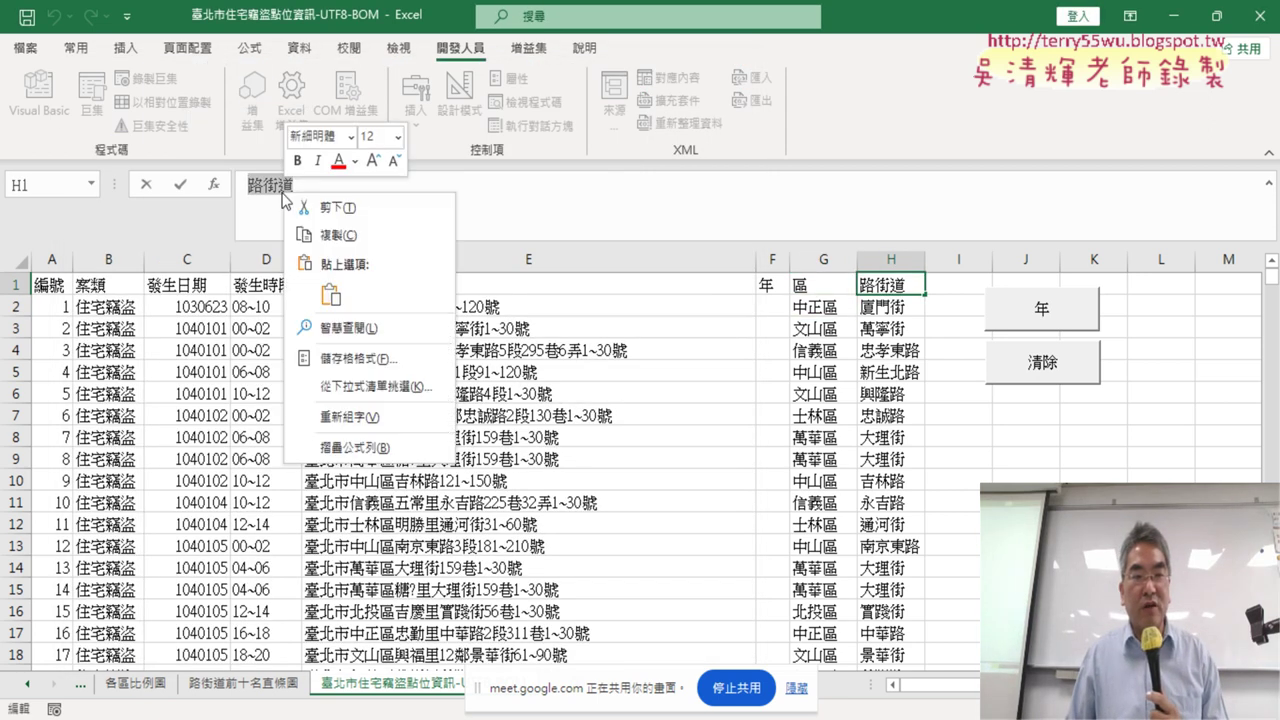
{"action": "left_click", "coordinate": [330, 236]}
{"action": "left_click", "coordinate": [146, 184]}
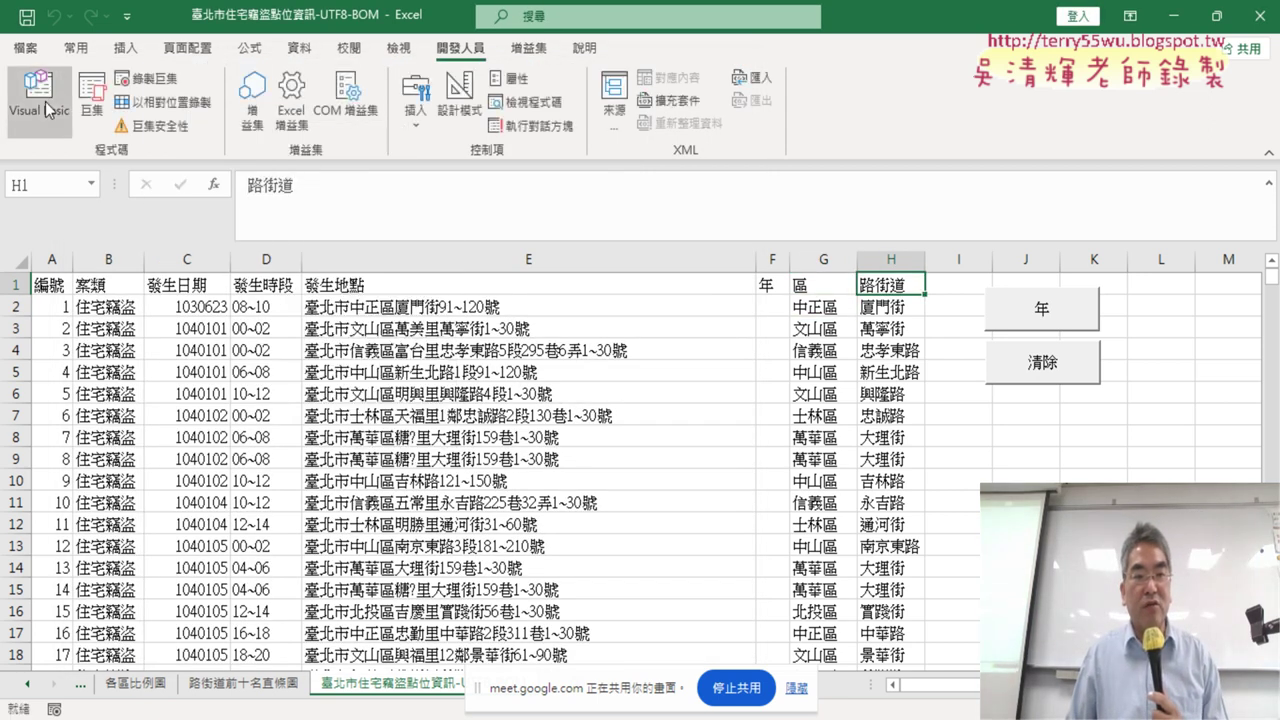
{"action": "left_click", "coordinate": [38, 95]}
{"action": "left_click_drag", "start_coordinate": [322, 367], "coordinate": [304, 367]}
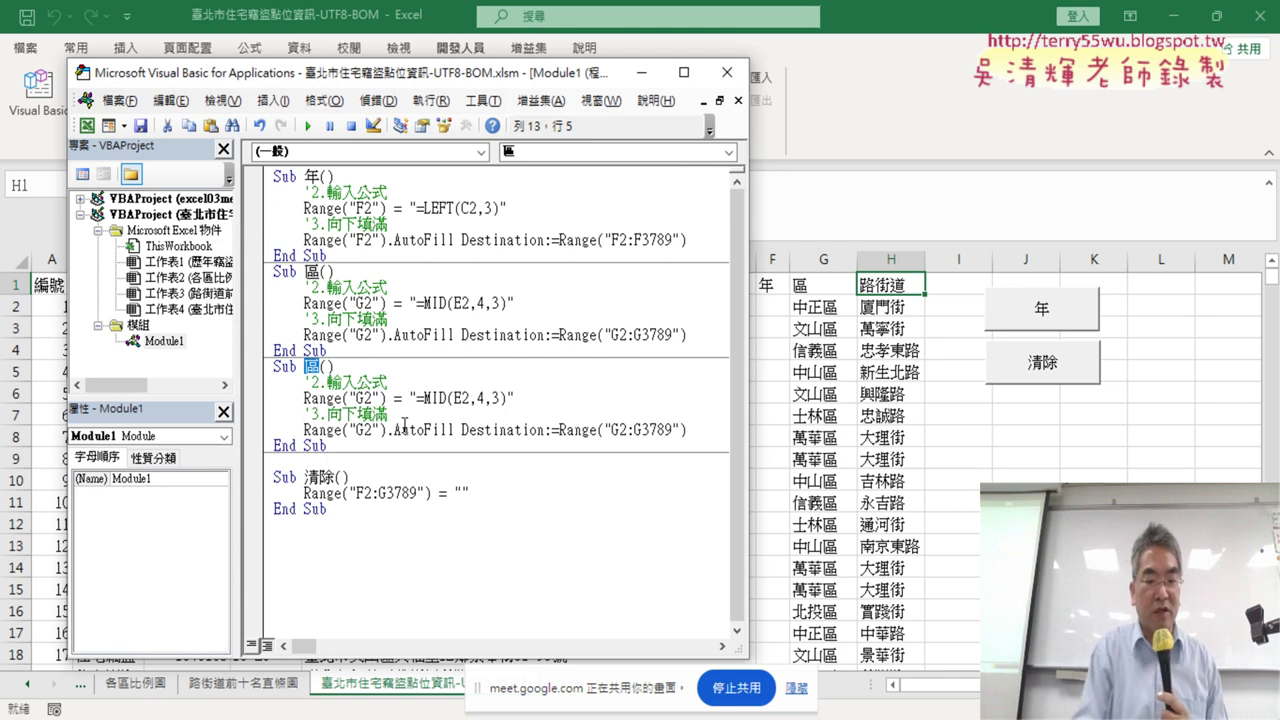
{"action": "key", "text": "ctrl+v"}
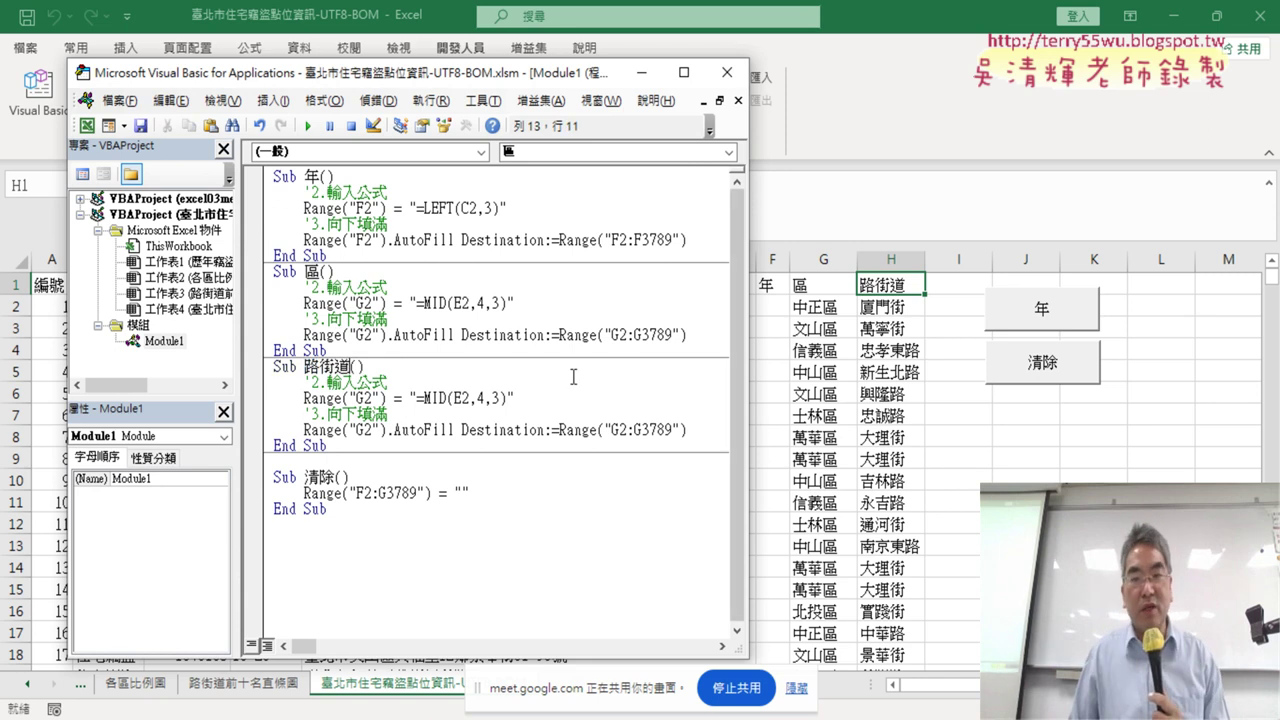
- Retarget 路街道 to H2 with AutoFill H2:H3789 and delete its old MID formula
{"action": "left_click_drag", "start_coordinate": [358, 397], "coordinate": [369, 397]}
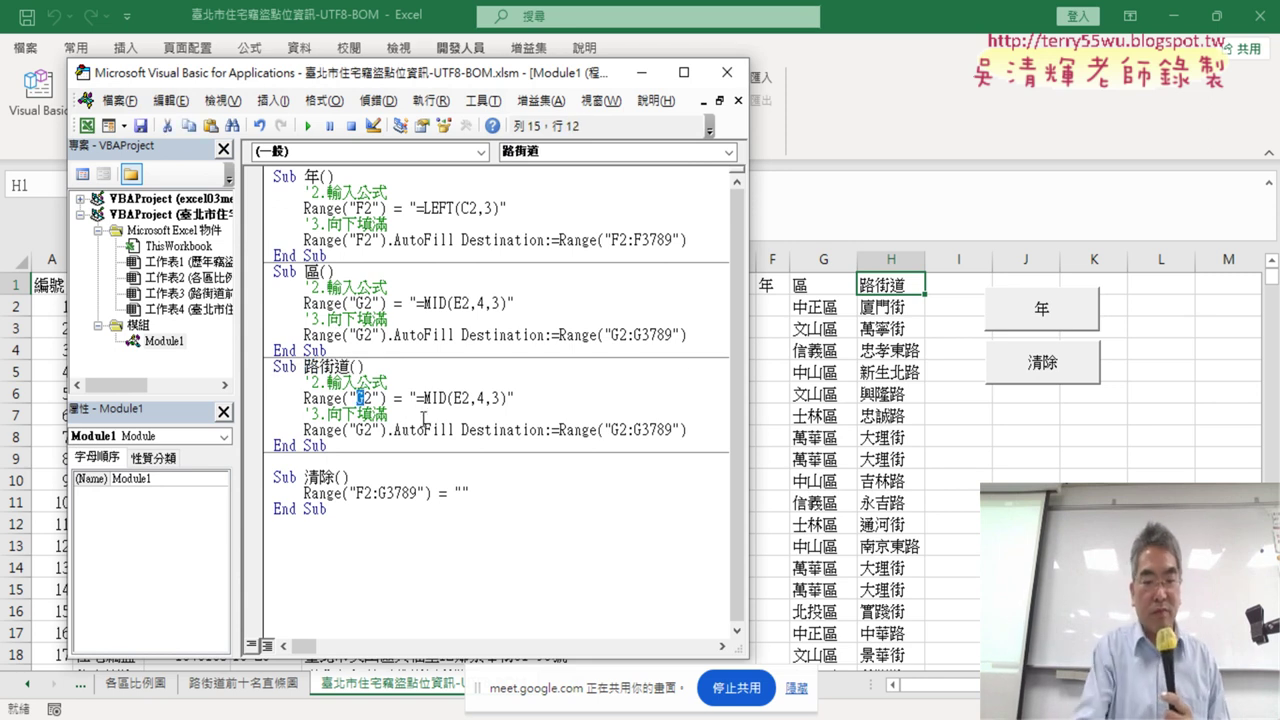
{"action": "type", "text": "H"}
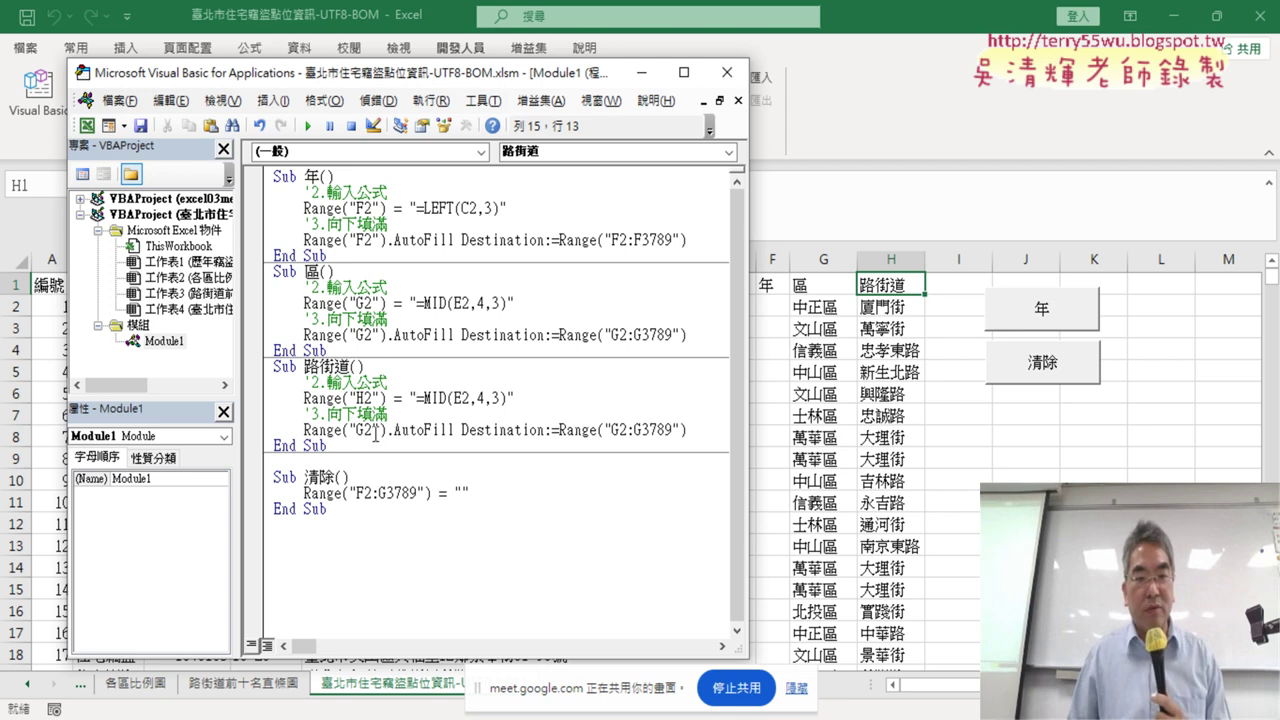
{"action": "left_click_drag", "start_coordinate": [358, 430], "coordinate": [369, 430]}
{"action": "type", "text": "H"}
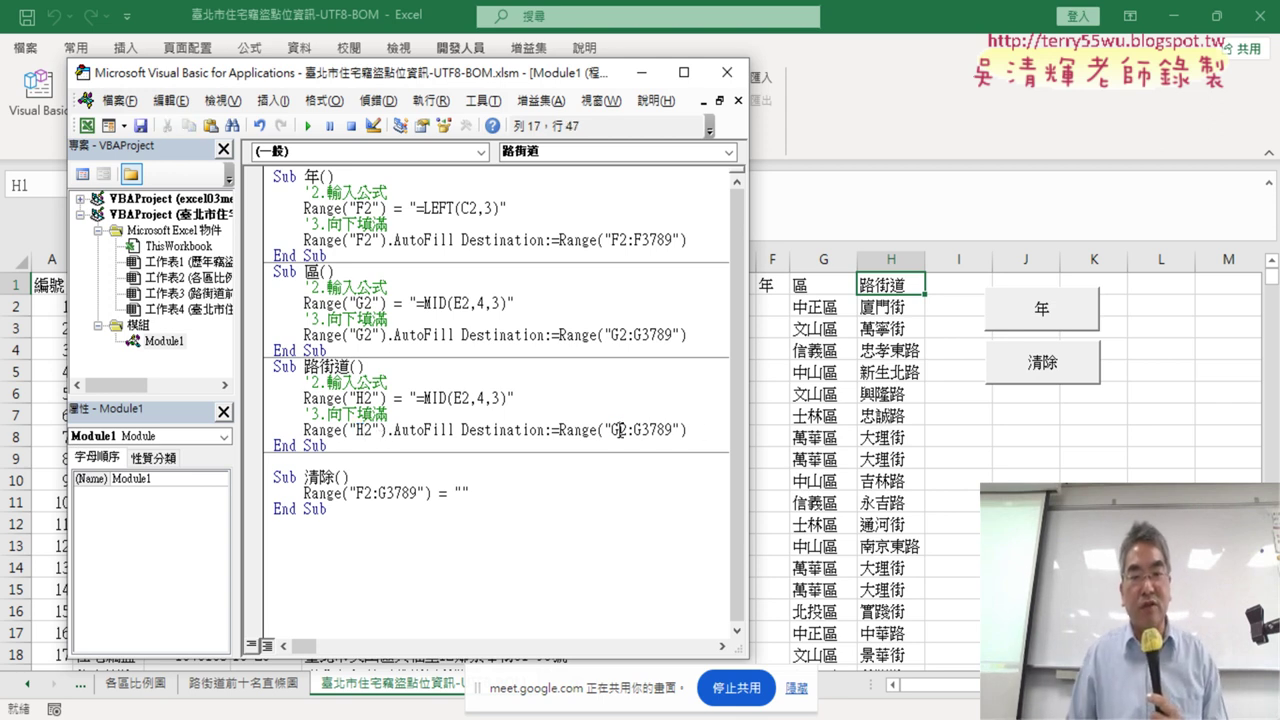
{"action": "left_click_drag", "start_coordinate": [619, 430], "coordinate": [611, 430]}
{"action": "type", "text": "H"}
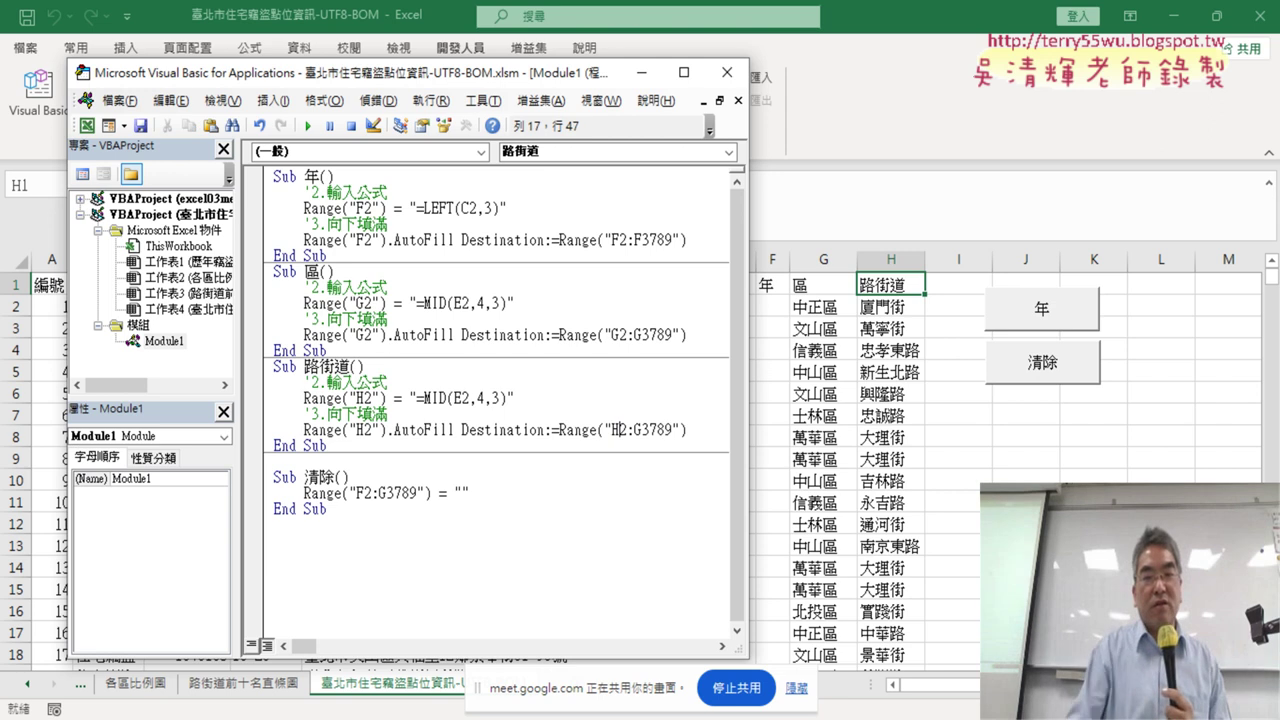
{"action": "left_click_drag", "start_coordinate": [633, 430], "coordinate": [641, 430]}
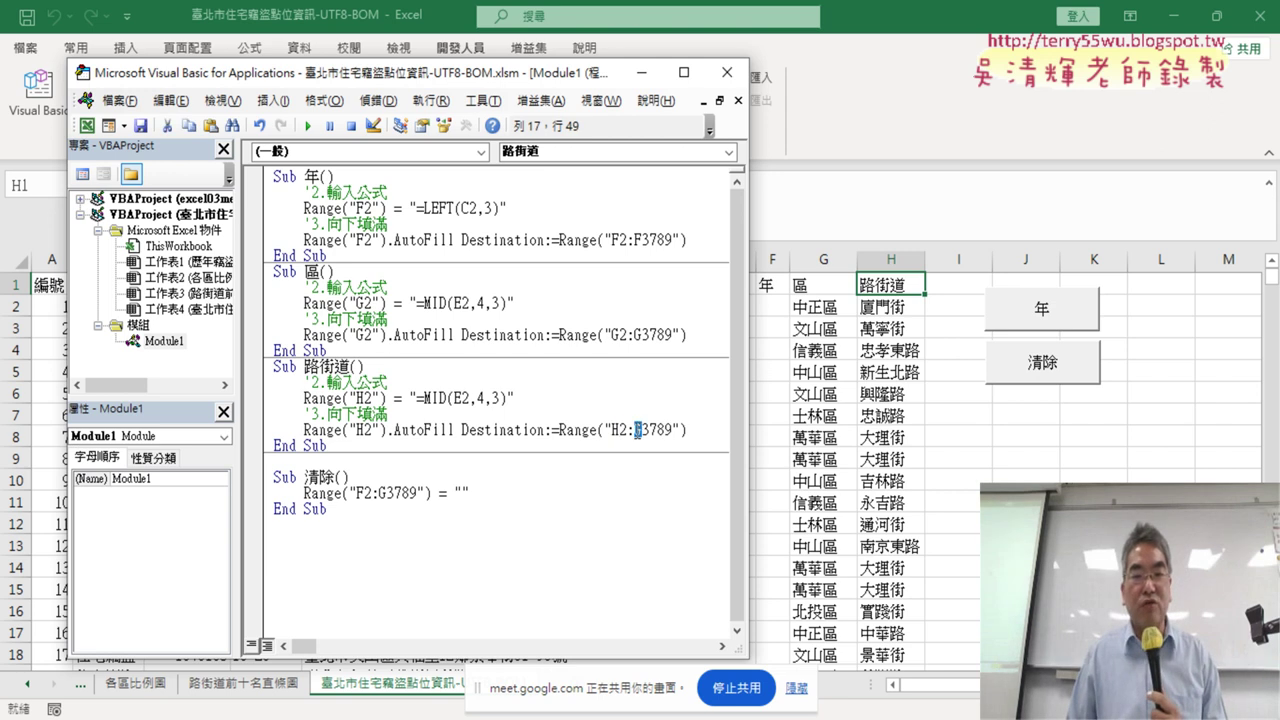
{"action": "type", "text": "H"}
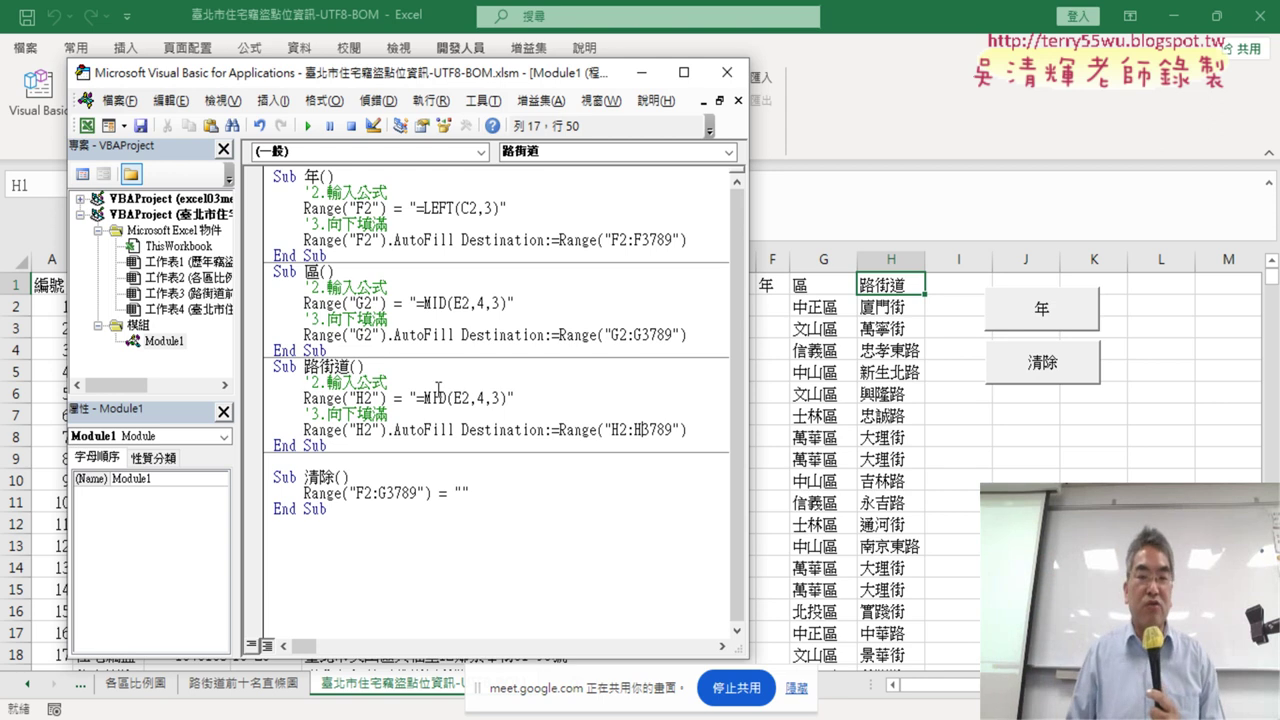
{"action": "left_click_drag", "start_coordinate": [418, 400], "coordinate": [504, 396]}
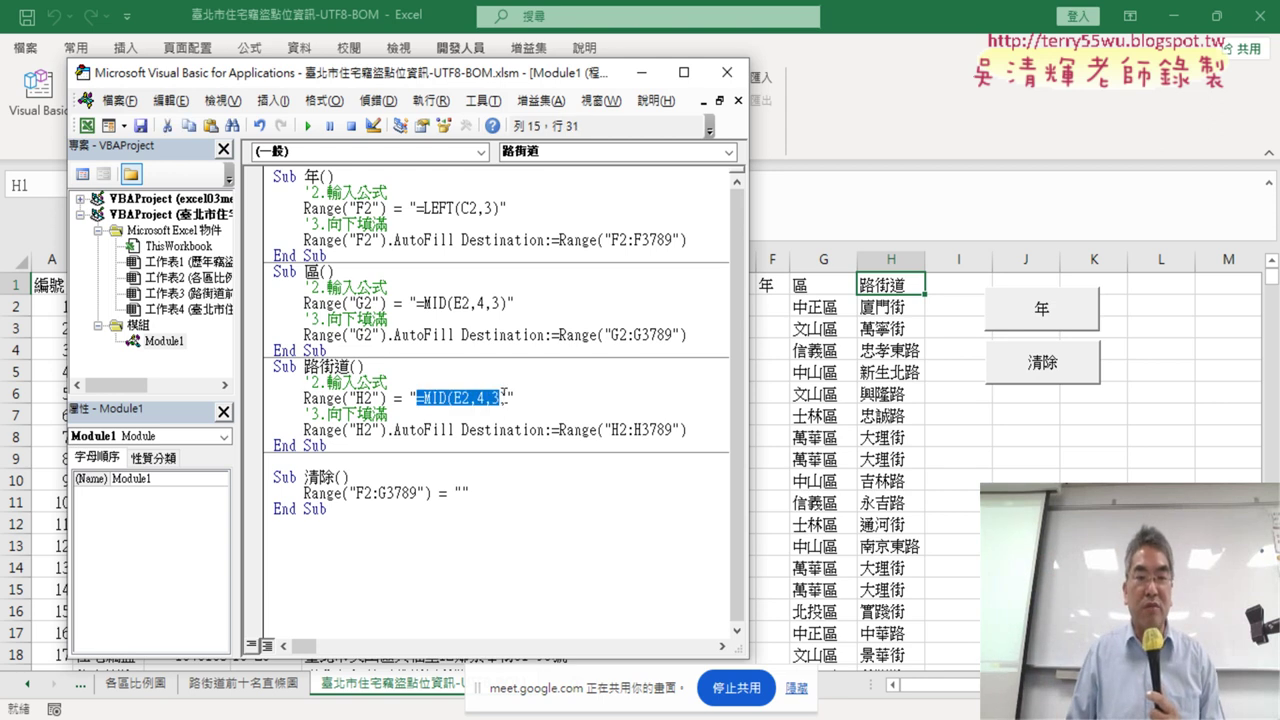
{"action": "key", "text": "Delete"}
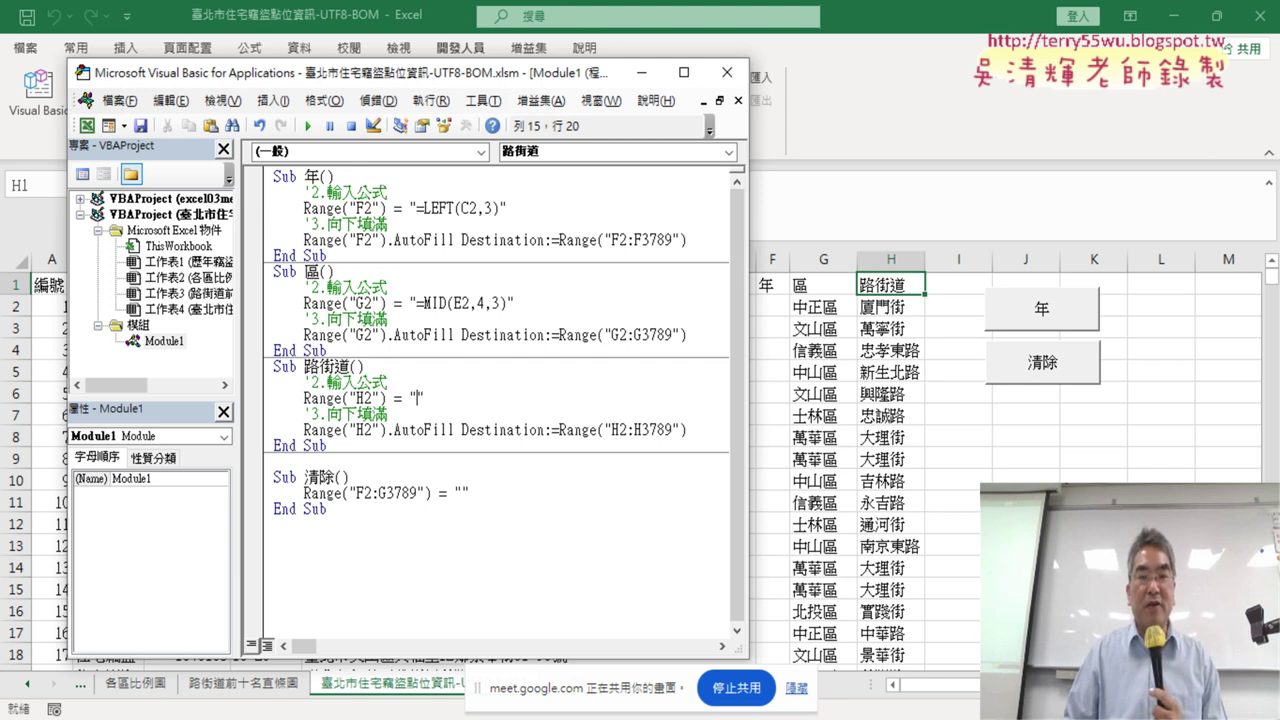
- Copy H2's long MID/IFERROR/FIND street formula from the formula bar, leaving 廈門街 unchanged
{"action": "left_click", "coordinate": [900, 308]}
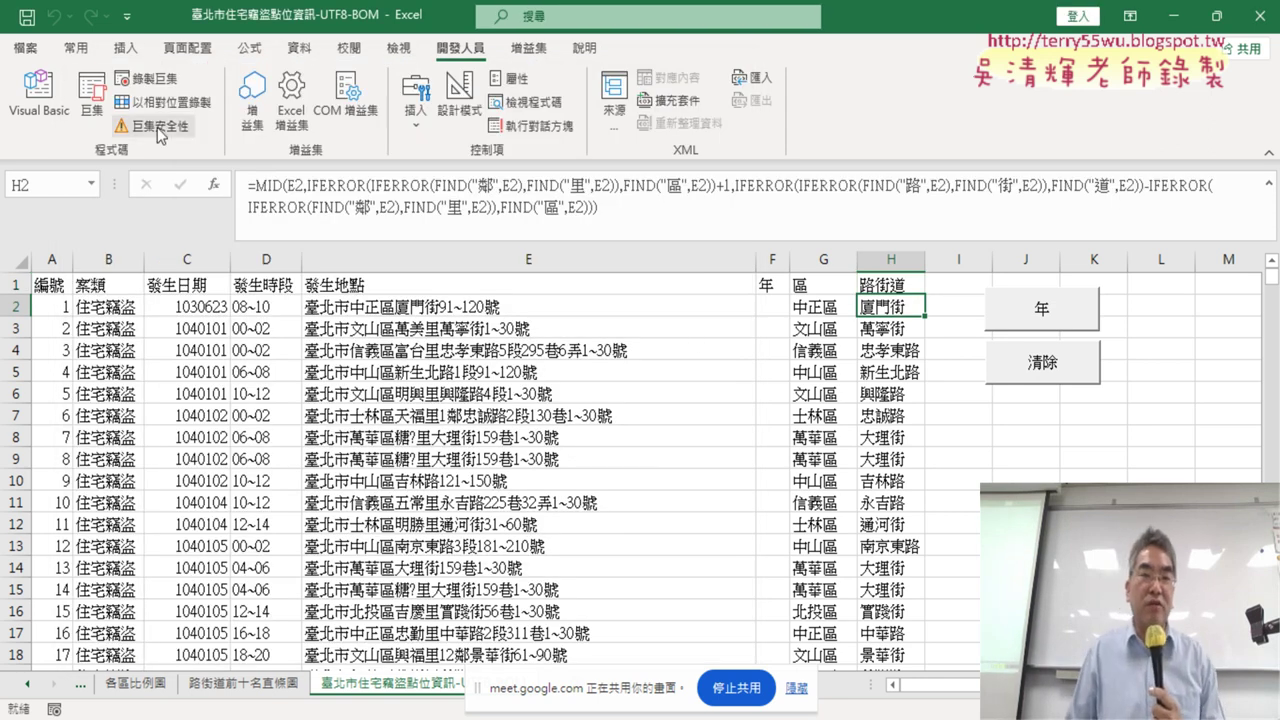
{"action": "left_click", "coordinate": [39, 95]}
{"action": "left_click_drag", "start_coordinate": [400, 180], "coordinate": [424, 287]}
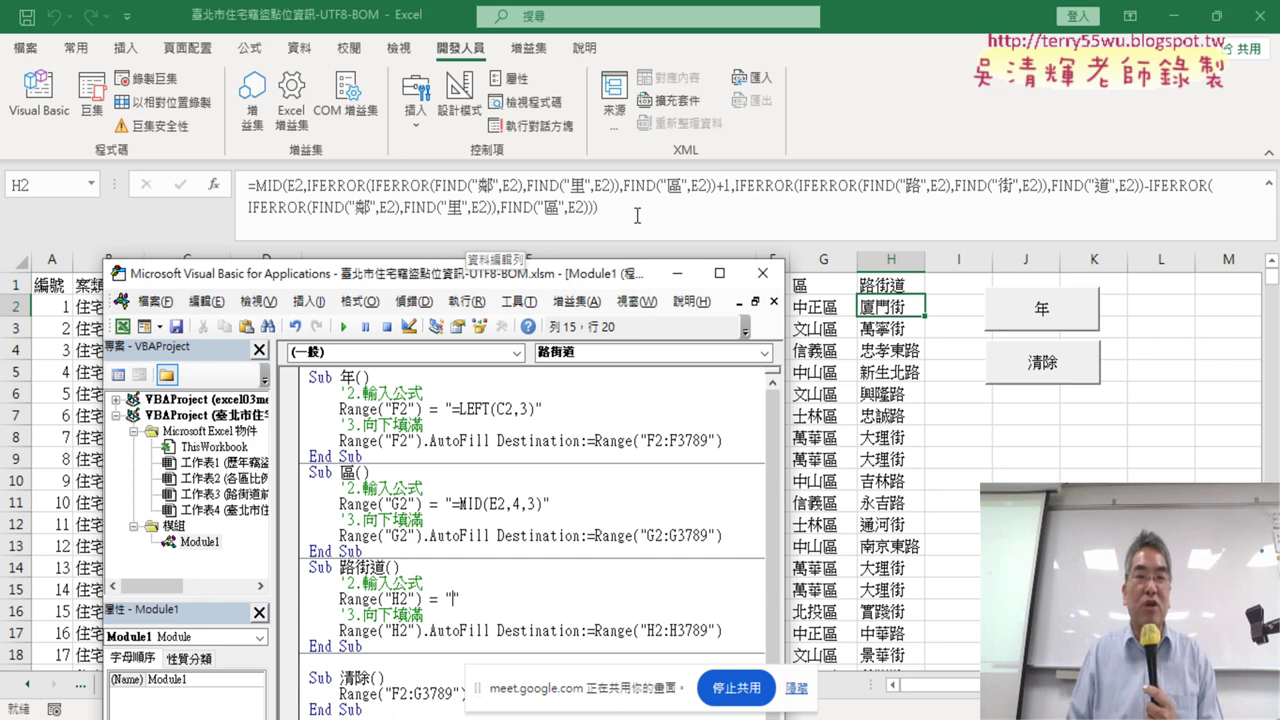
{"action": "key", "text": "alt+F11"}
{"action": "left_click_drag", "start_coordinate": [248, 185], "coordinate": [600, 208]}
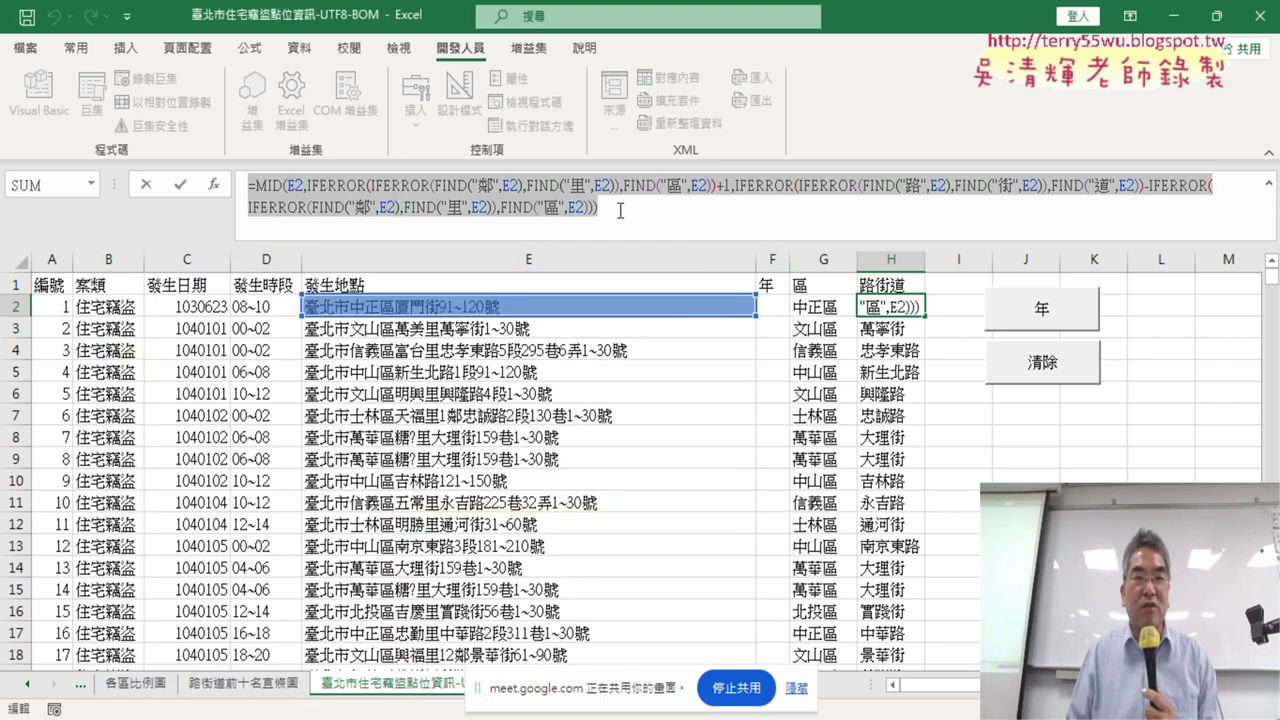
{"action": "right_click", "coordinate": [484, 194]}
{"action": "left_click", "coordinate": [535, 234]}
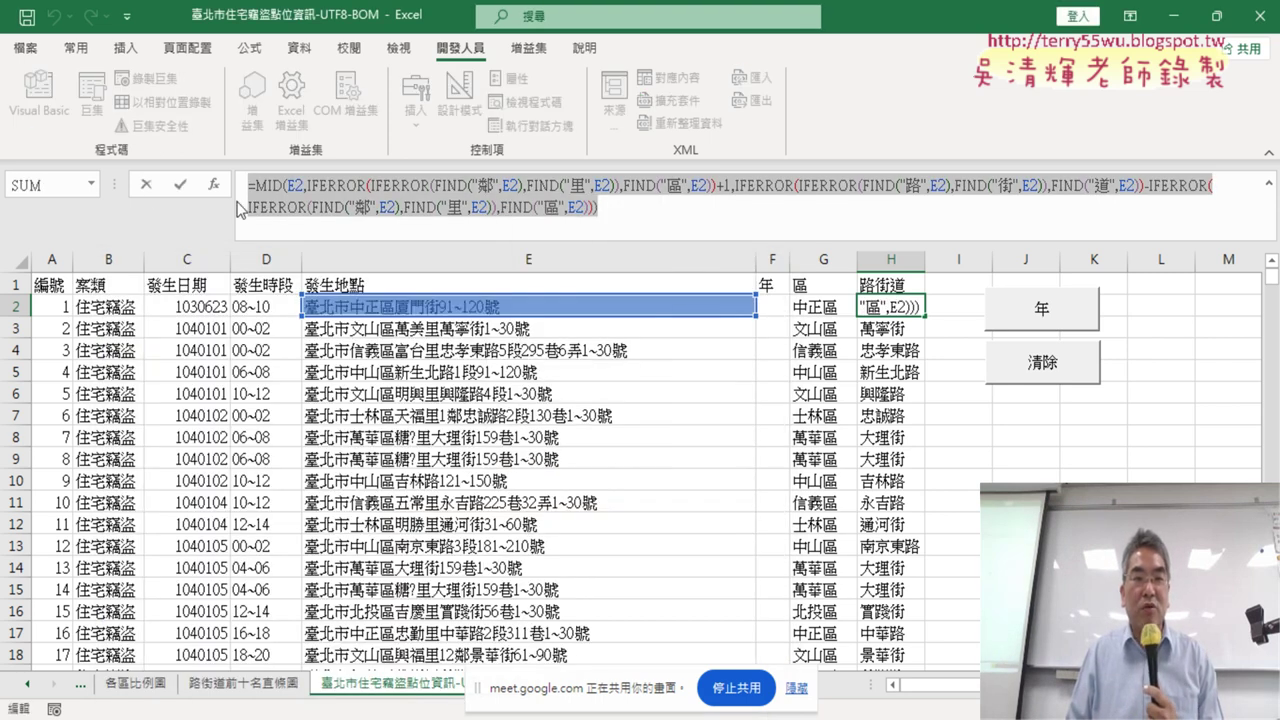
{"action": "left_click", "coordinate": [146, 185]}
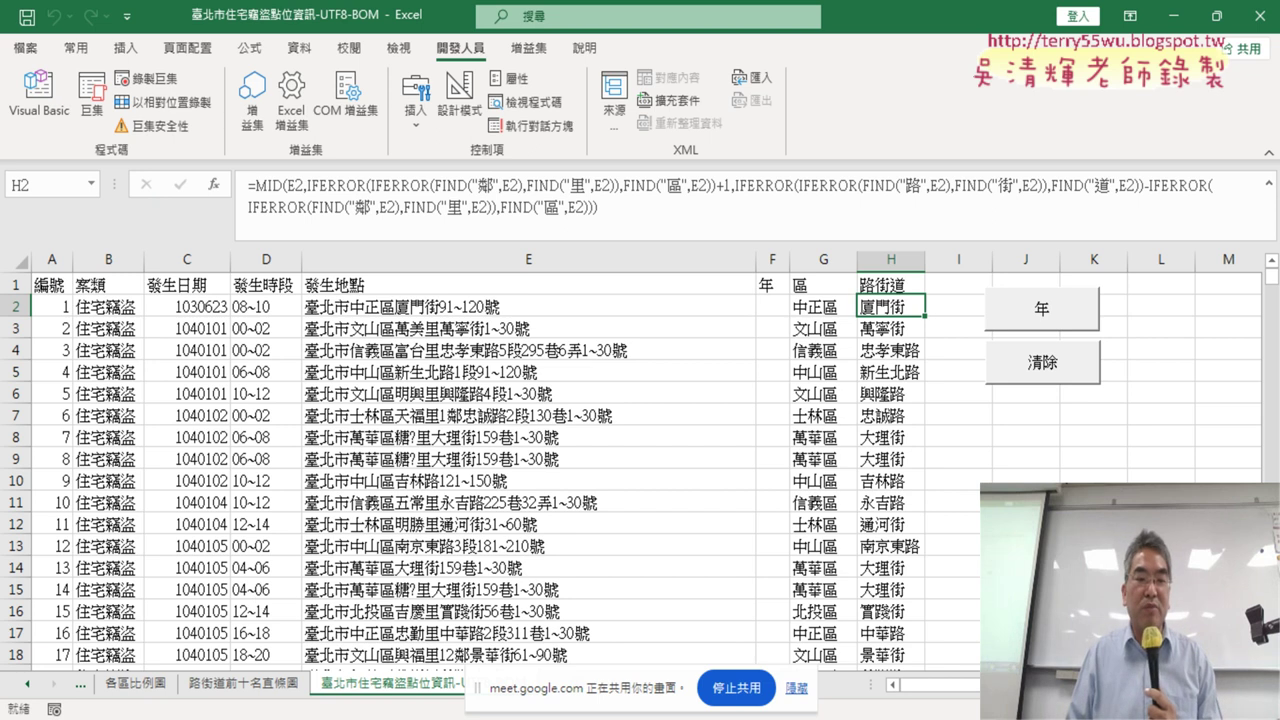
{"action": "key", "text": "super"}
- Launch Notepad (記事本) from the Windows accessories group in the Start menu
{"action": "scroll", "coordinate": [139, 480], "scroll_direction": "down", "scroll_amount": 5}
{"action": "scroll", "coordinate": [143, 475], "scroll_direction": "down", "scroll_amount": 5}
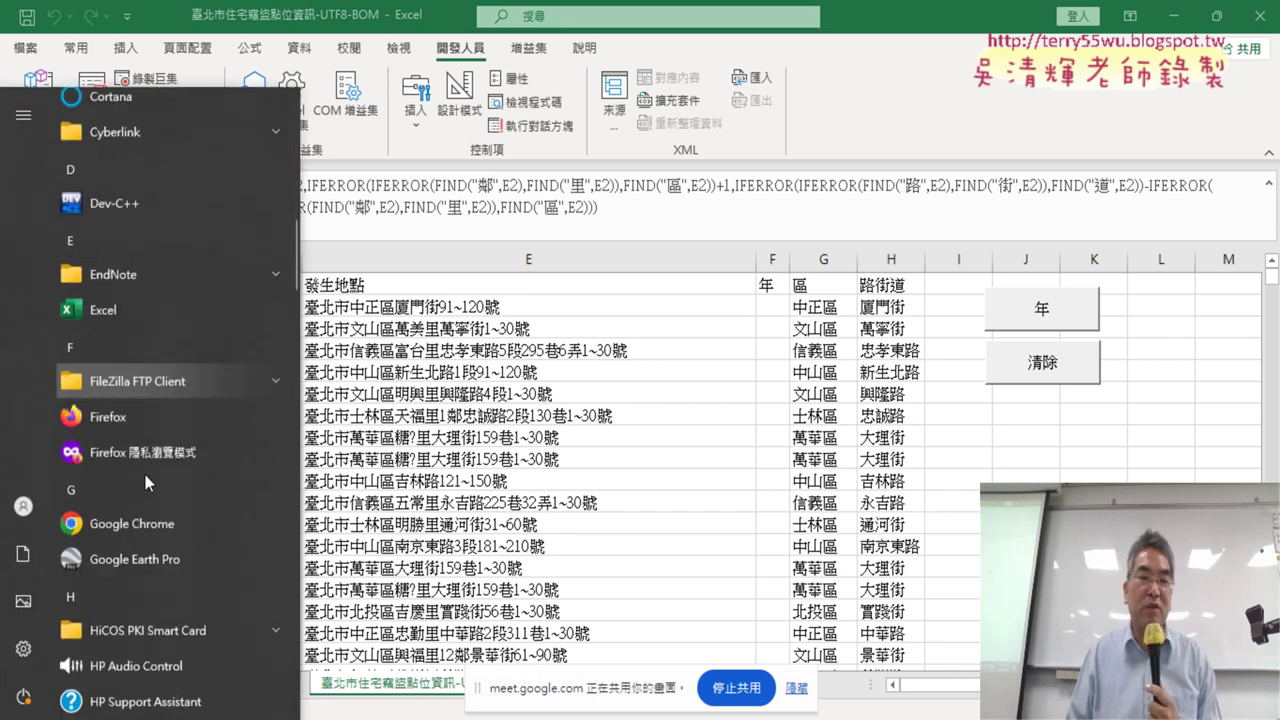
{"action": "scroll", "coordinate": [145, 482], "scroll_direction": "down", "scroll_amount": 3}
{"action": "scroll", "coordinate": [145, 482], "scroll_direction": "down", "scroll_amount": 3}
{"action": "scroll", "coordinate": [145, 484], "scroll_direction": "down", "scroll_amount": 3}
{"action": "scroll", "coordinate": [147, 486], "scroll_direction": "down", "scroll_amount": 3}
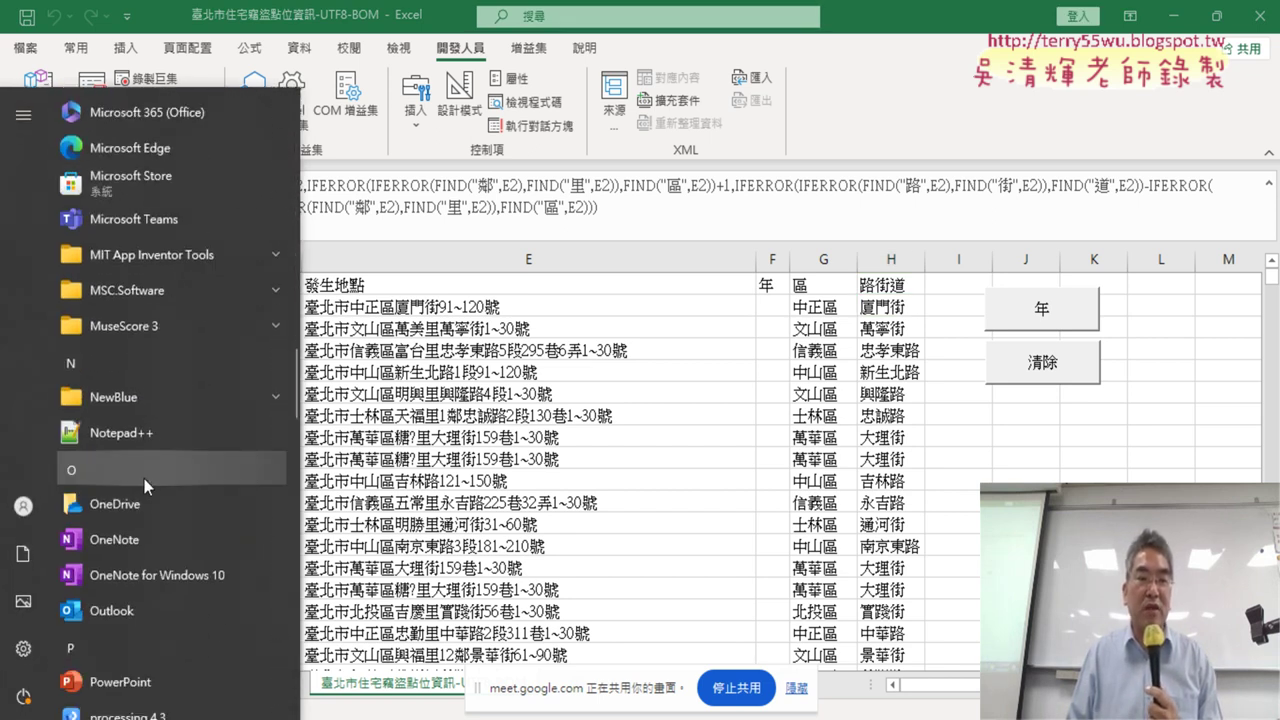
{"action": "scroll", "coordinate": [144, 478], "scroll_direction": "down", "scroll_amount": 3}
{"action": "scroll", "coordinate": [143, 483], "scroll_direction": "down", "scroll_amount": 3}
{"action": "scroll", "coordinate": [143, 480], "scroll_direction": "down", "scroll_amount": 3}
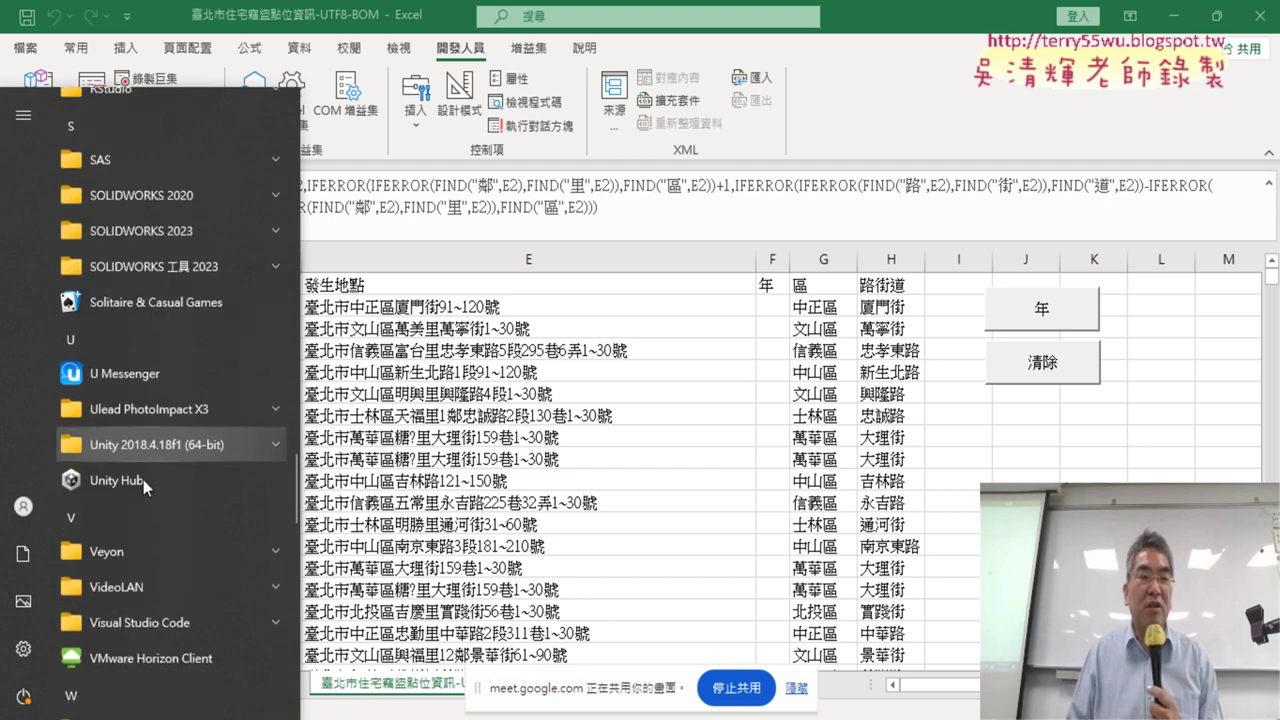
{"action": "scroll", "coordinate": [143, 480], "scroll_direction": "down", "scroll_amount": 3}
{"action": "scroll", "coordinate": [160, 520], "scroll_direction": "down", "scroll_amount": 3}
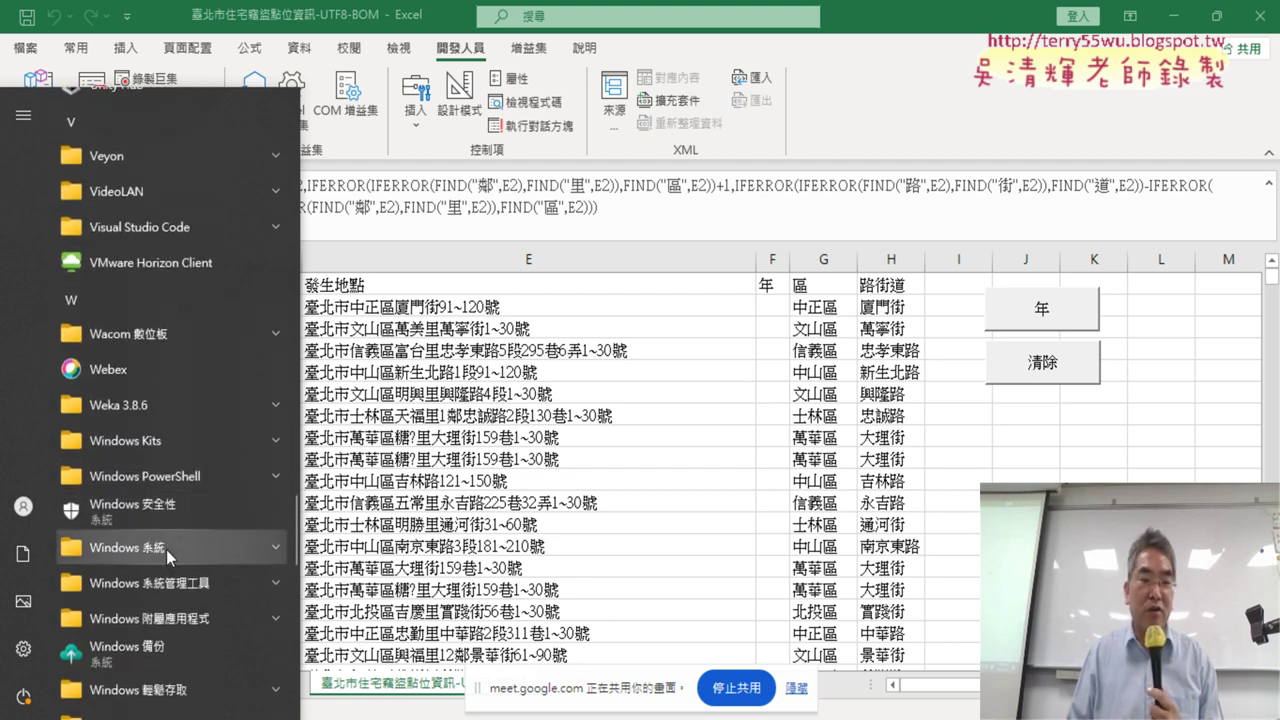
{"action": "left_click", "coordinate": [192, 447]}
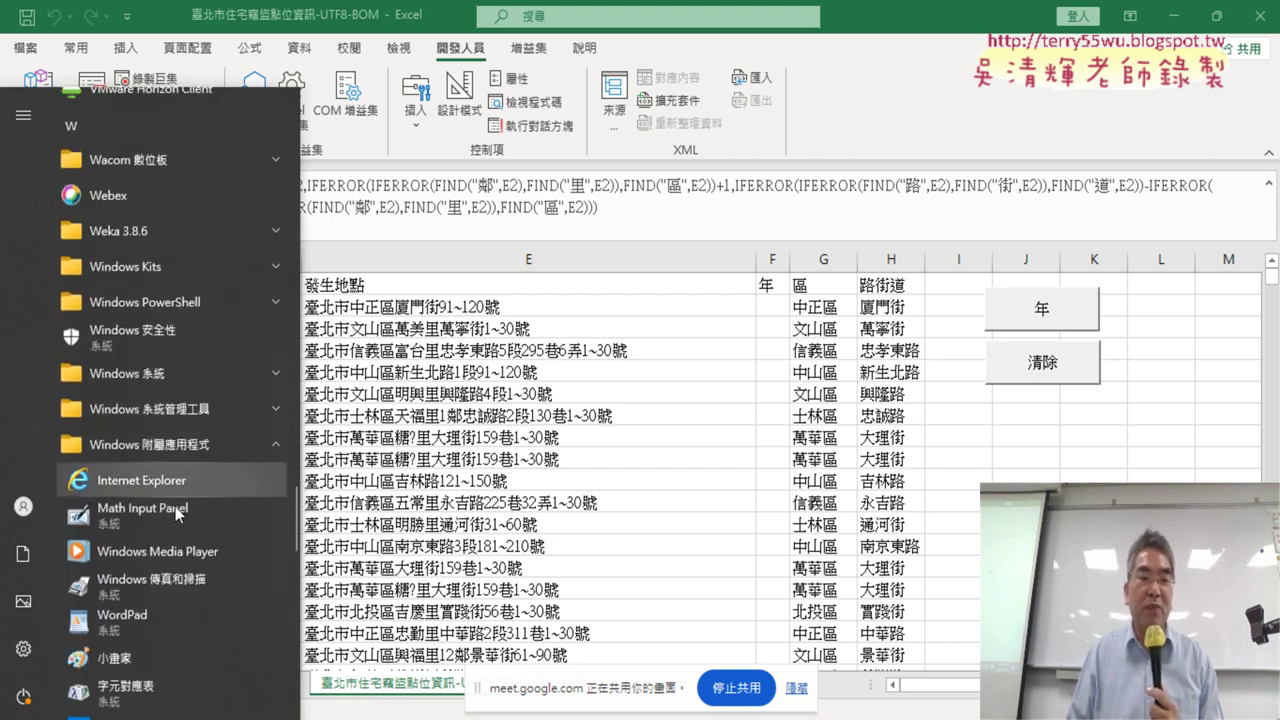
{"action": "scroll", "coordinate": [175, 510], "scroll_direction": "down", "scroll_amount": 3}
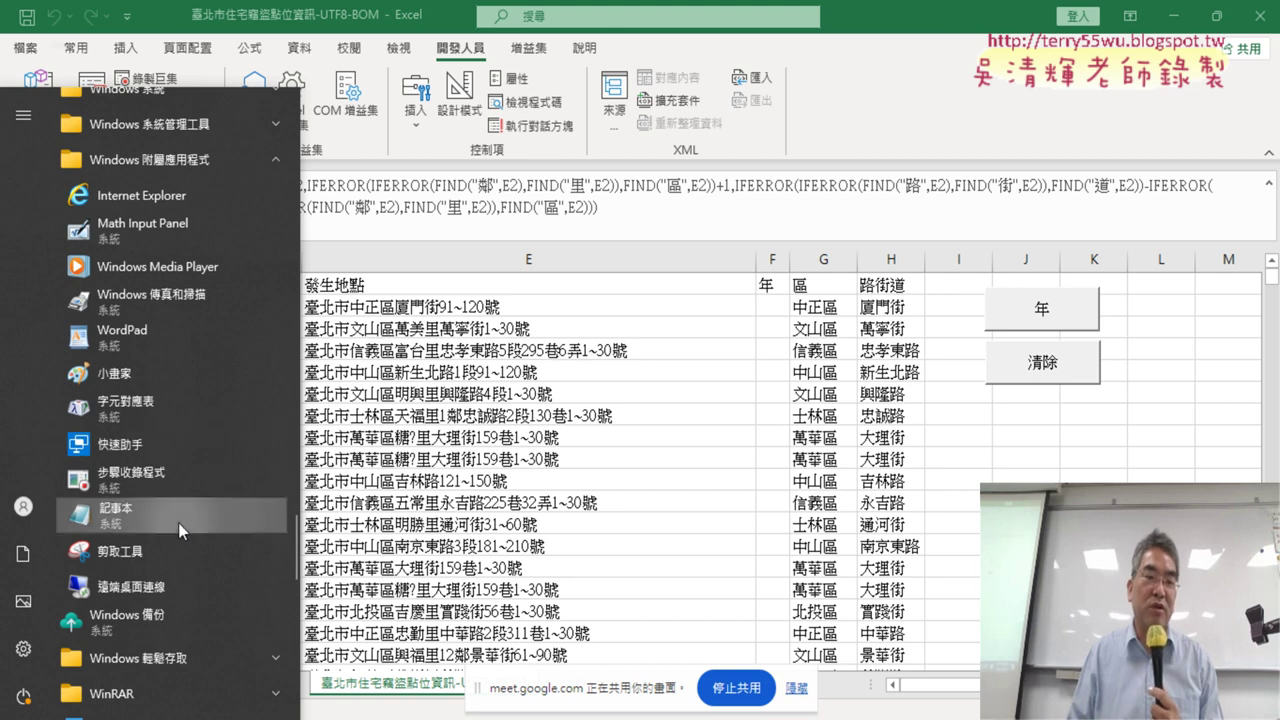
{"action": "left_click", "coordinate": [178, 522]}
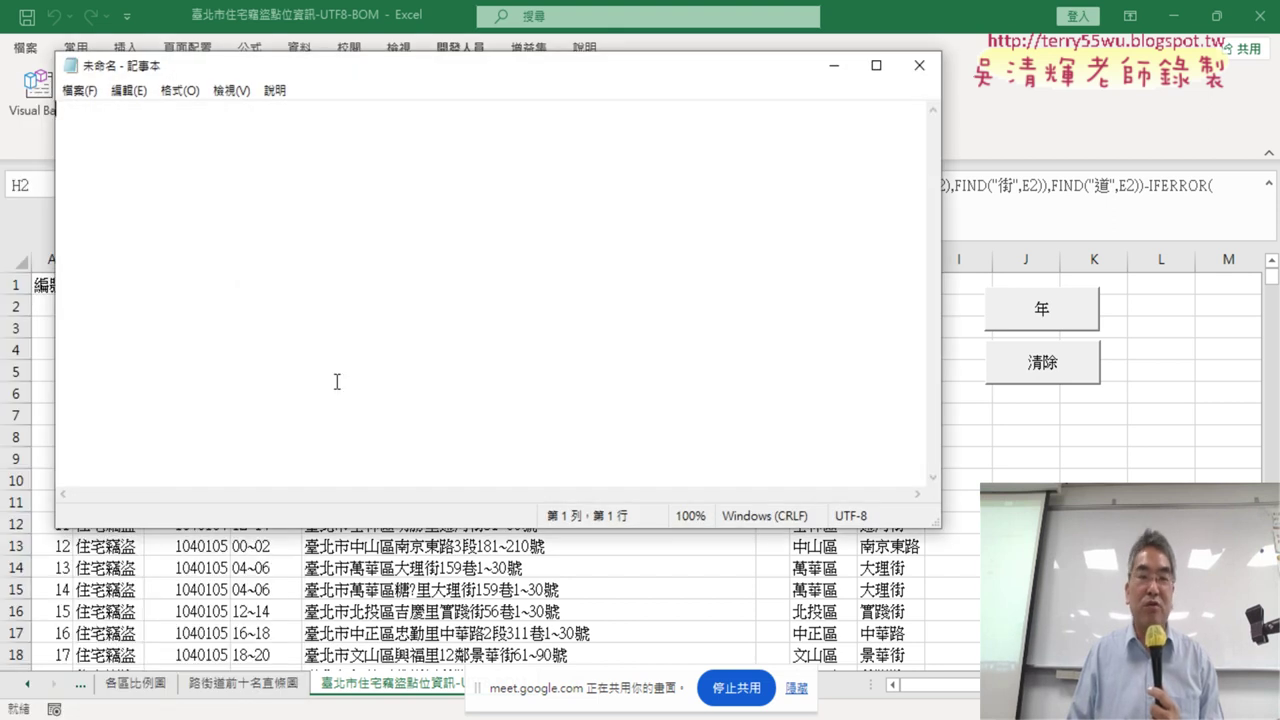
- Paste the street-name formula into the note and turn on word wrap
{"action": "right_click", "coordinate": [165, 218]}
{"action": "left_click", "coordinate": [228, 305]}
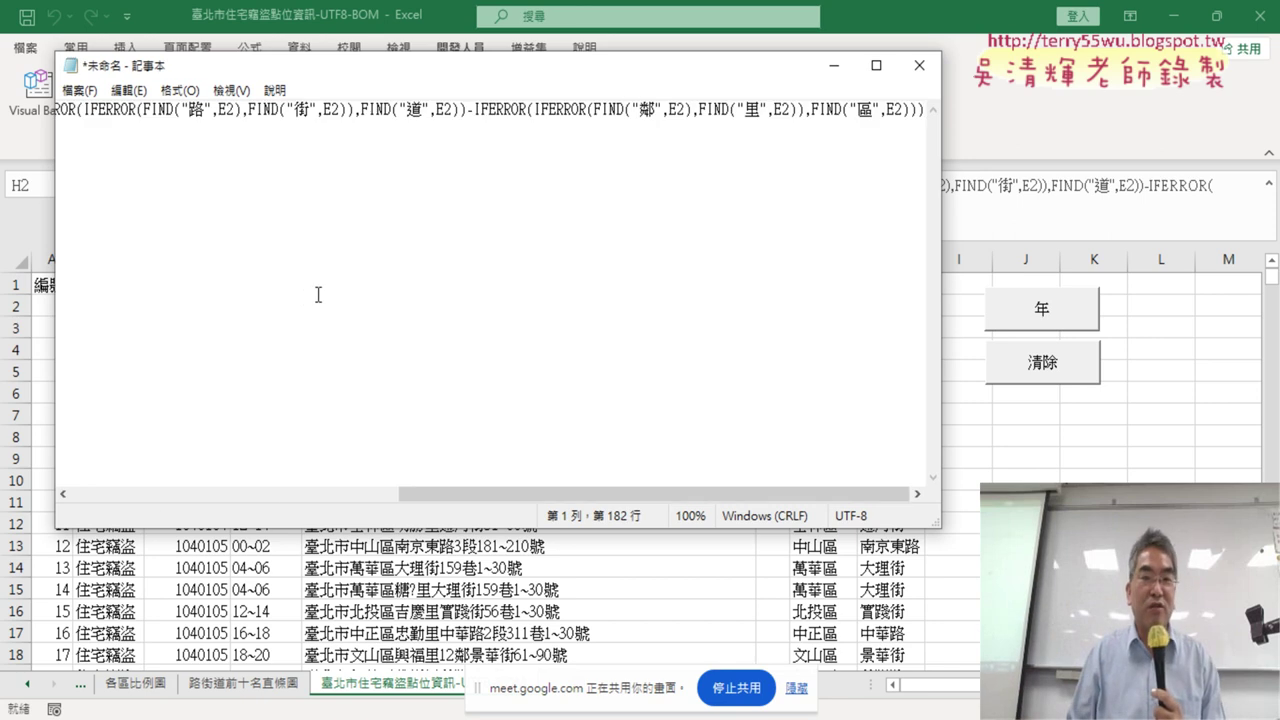
{"action": "left_click", "coordinate": [182, 91]}
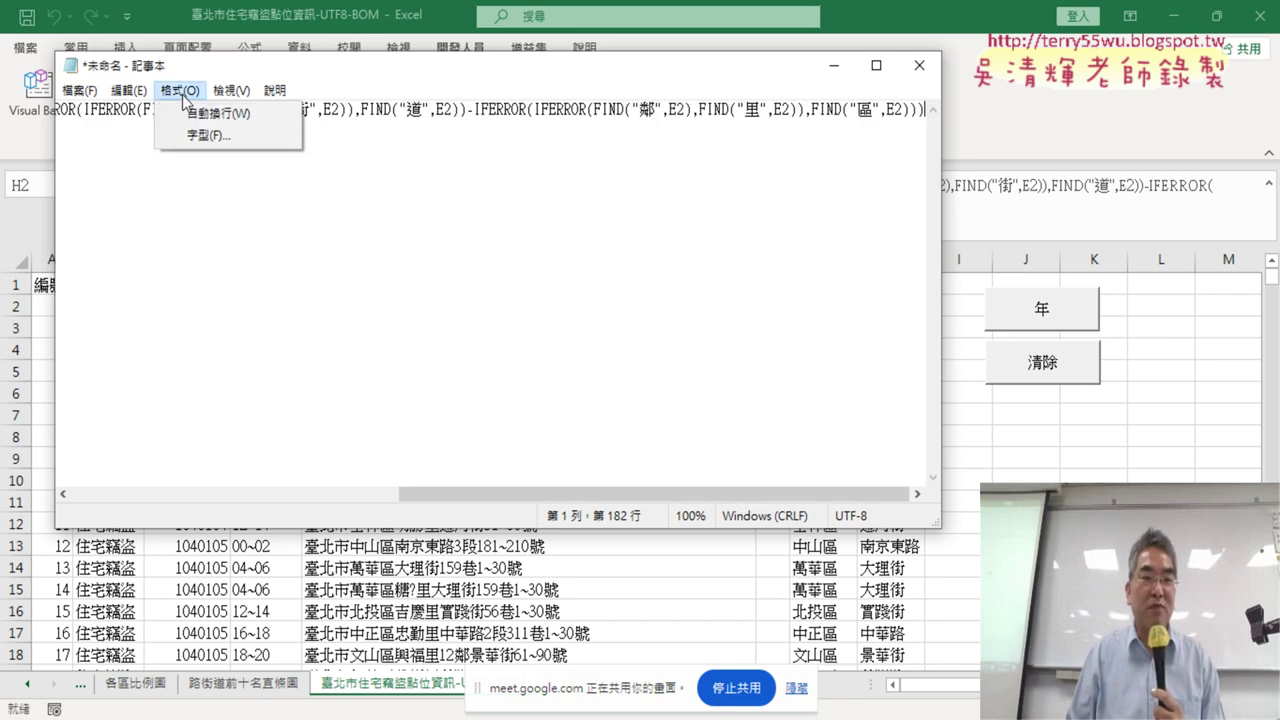
{"action": "left_click", "coordinate": [205, 113]}
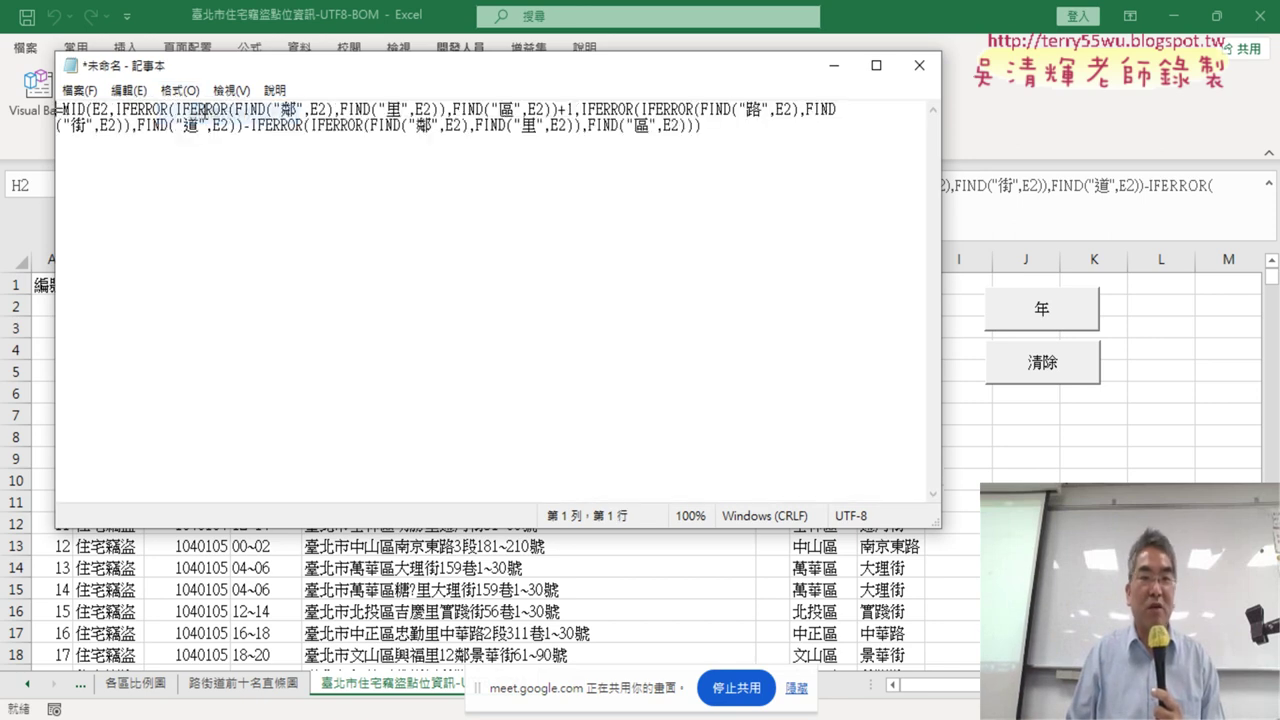
{"action": "left_click", "coordinate": [124, 93]}
- Replace all " with "" in the Notepad formula, then close the Replace dialog
{"action": "left_click", "coordinate": [188, 326]}
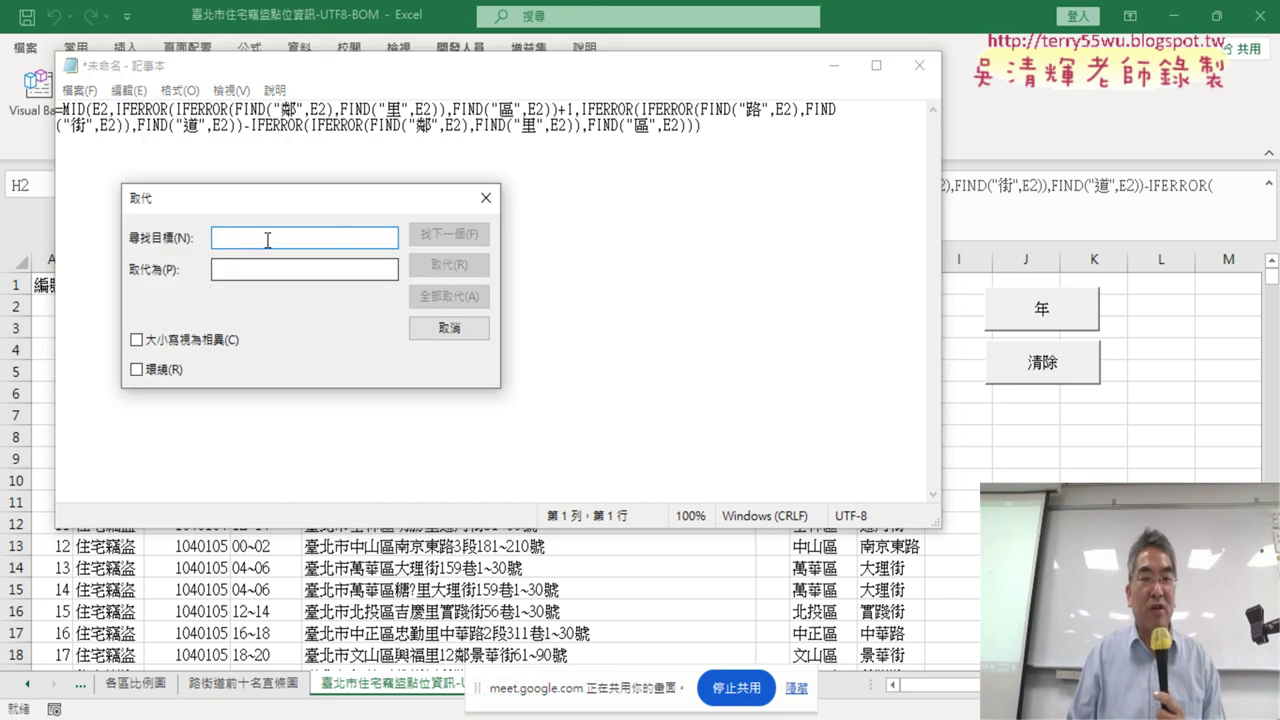
{"action": "type", "text": "\""}
{"action": "key", "text": "Tab"}
{"action": "type", "text": "\"\""}
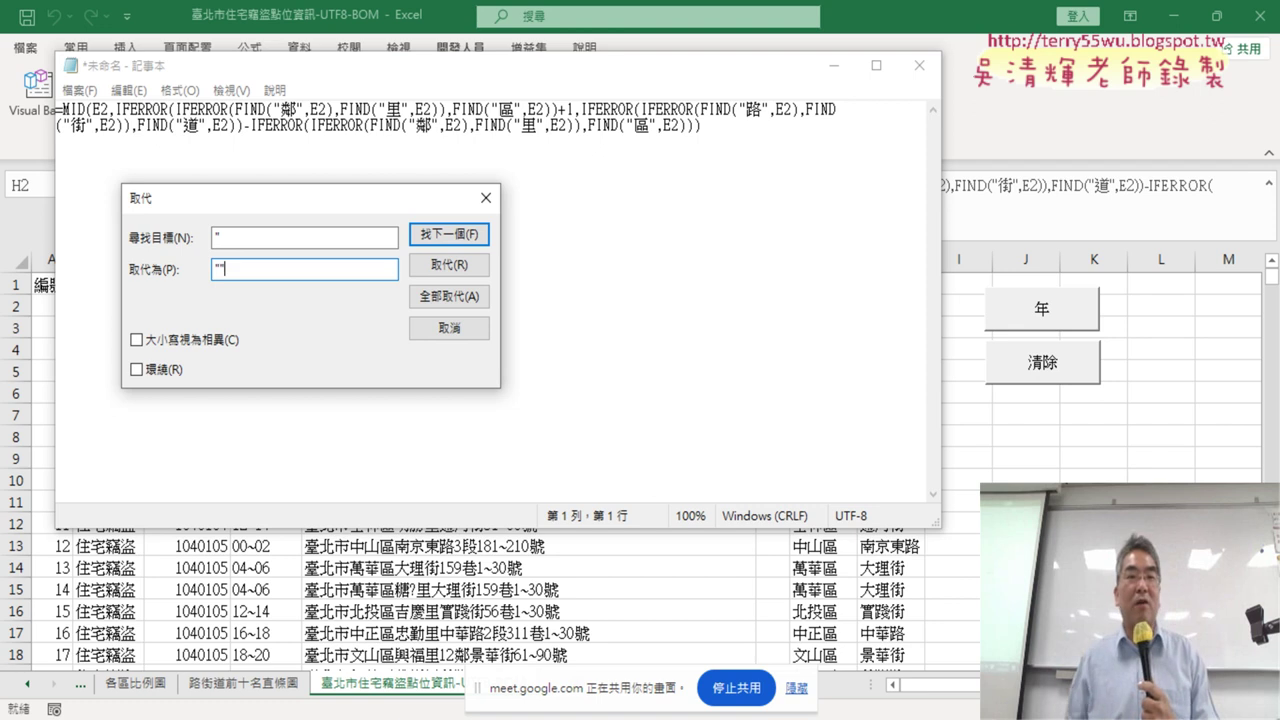
{"action": "left_click", "coordinate": [447, 297]}
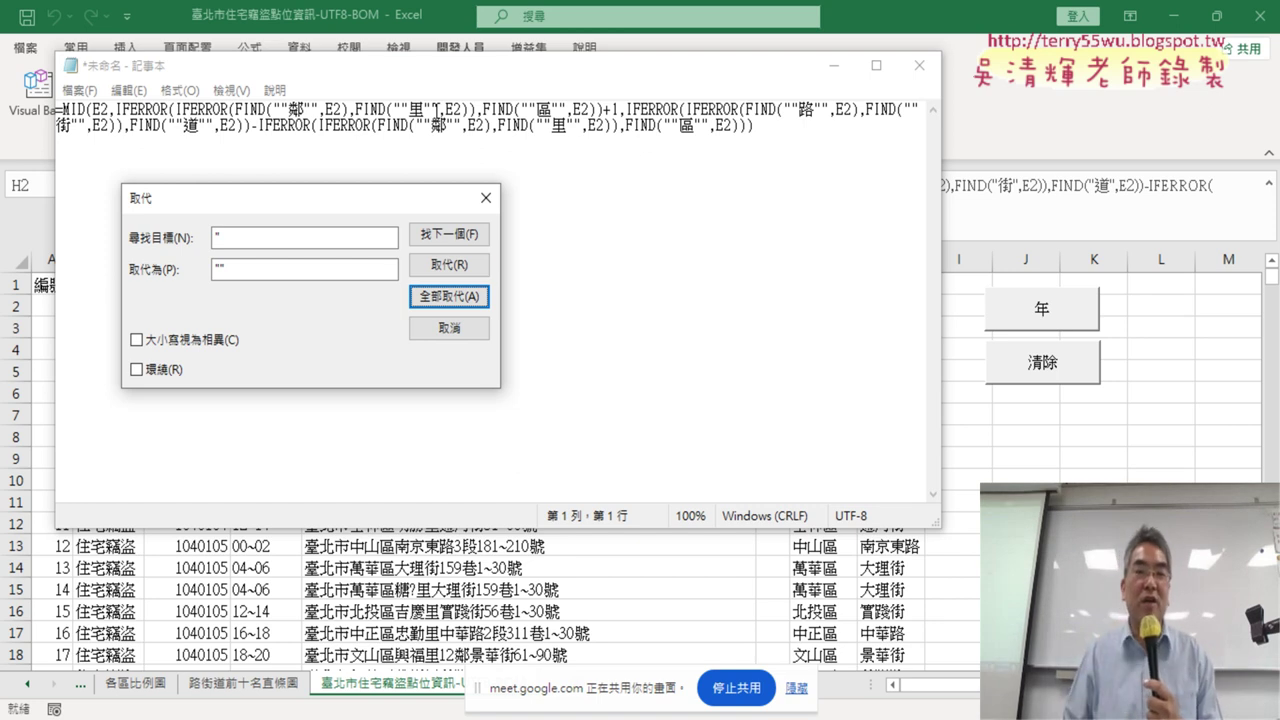
{"action": "left_click", "coordinate": [486, 198]}
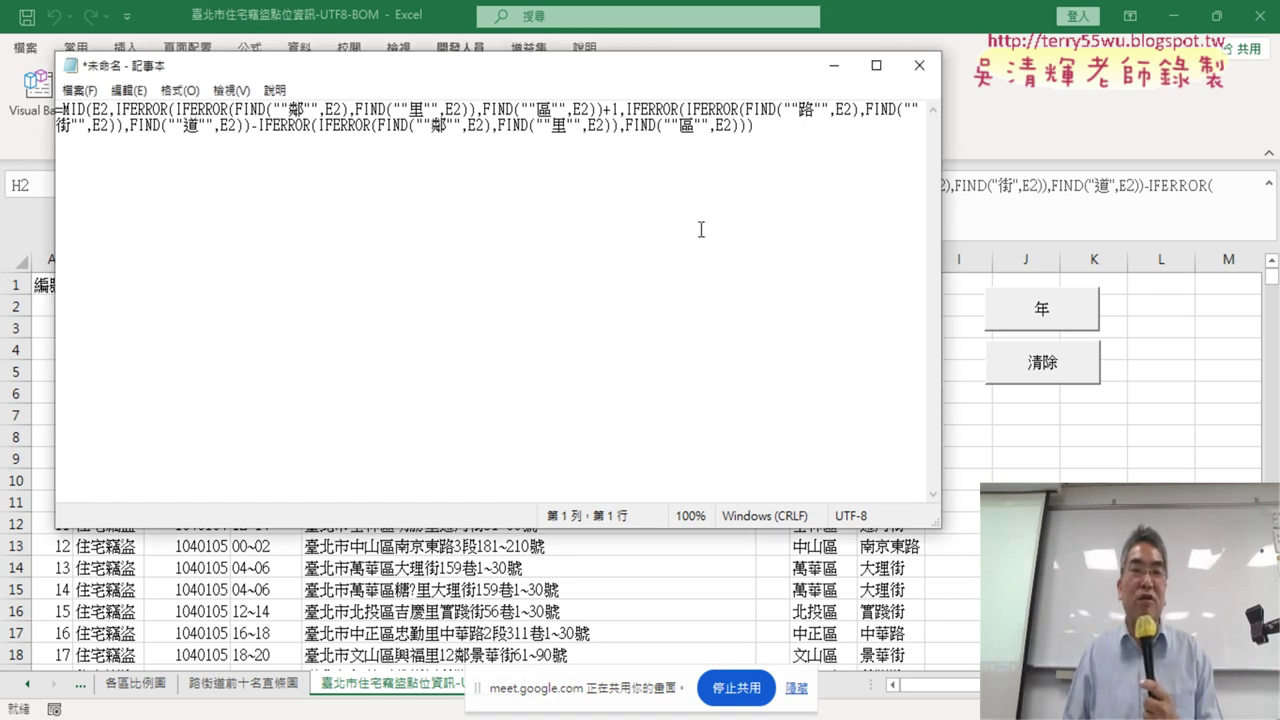
- Copy the whole quote-doubled formula from Notepad
{"action": "key", "text": "ctrl+a"}
{"action": "left_click", "coordinate": [746, 133]}
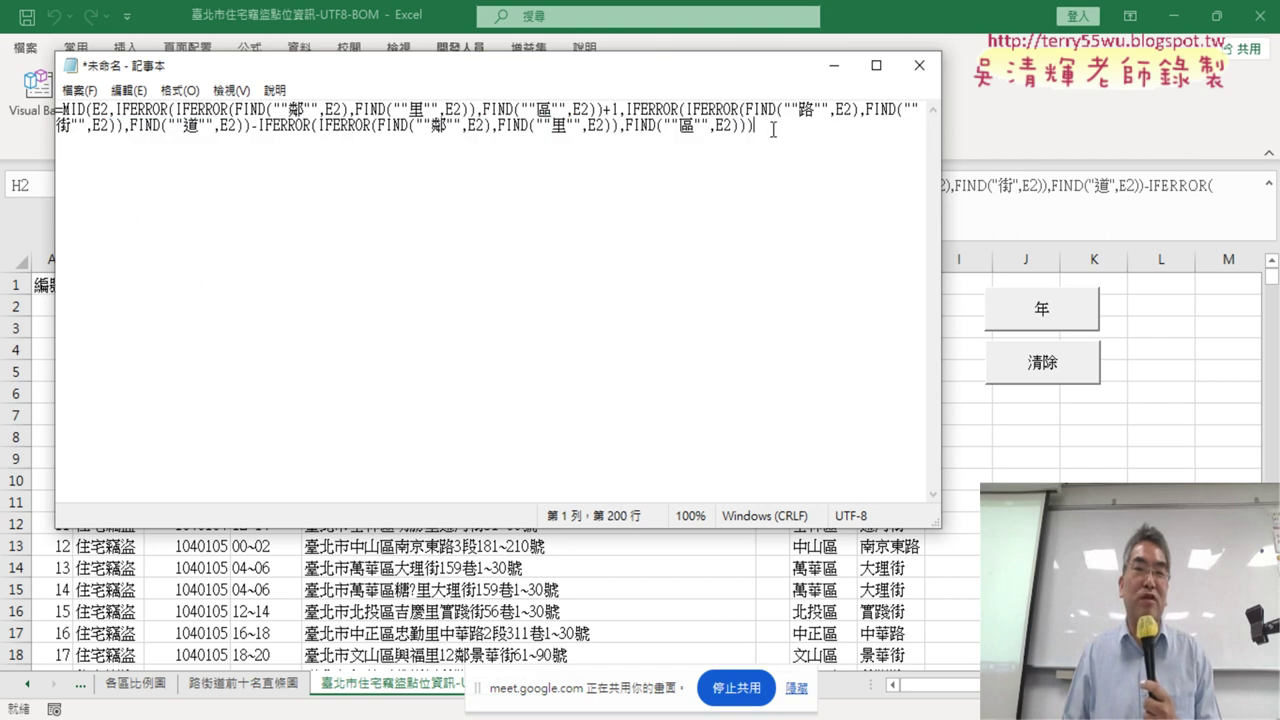
{"action": "left_click_drag", "start_coordinate": [773, 130], "coordinate": [18, 120]}
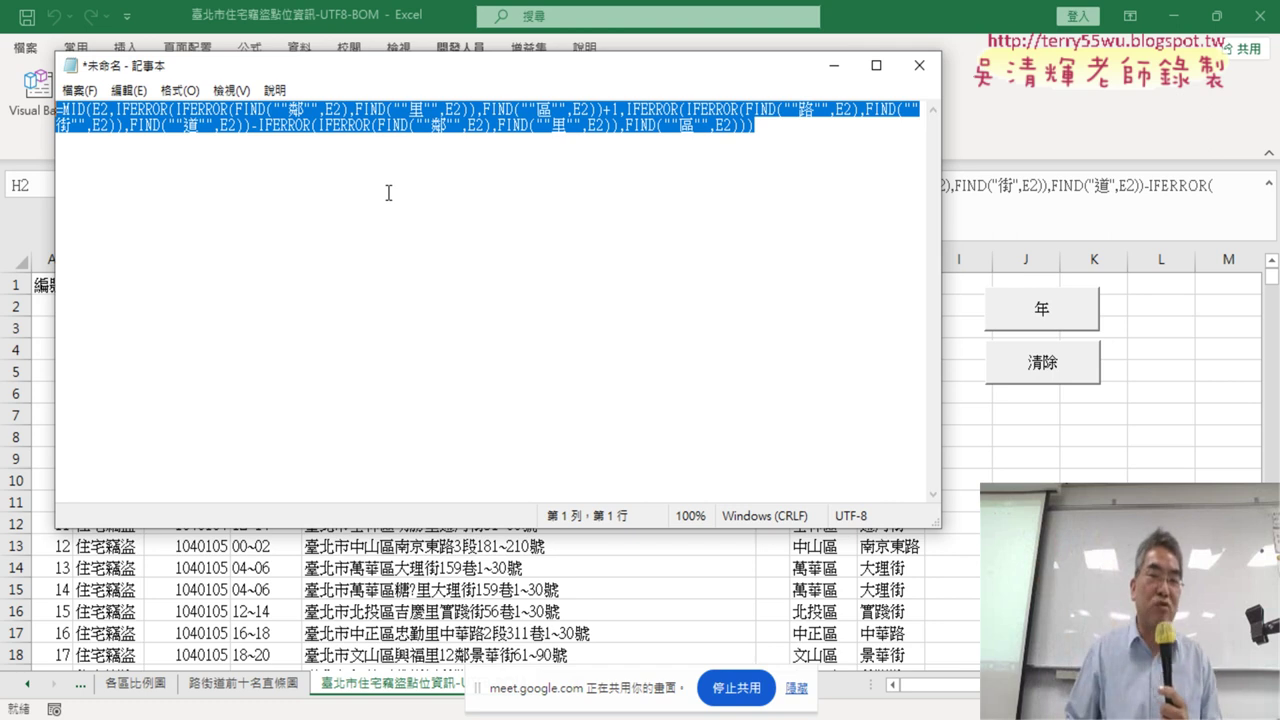
{"action": "right_click", "coordinate": [586, 118]}
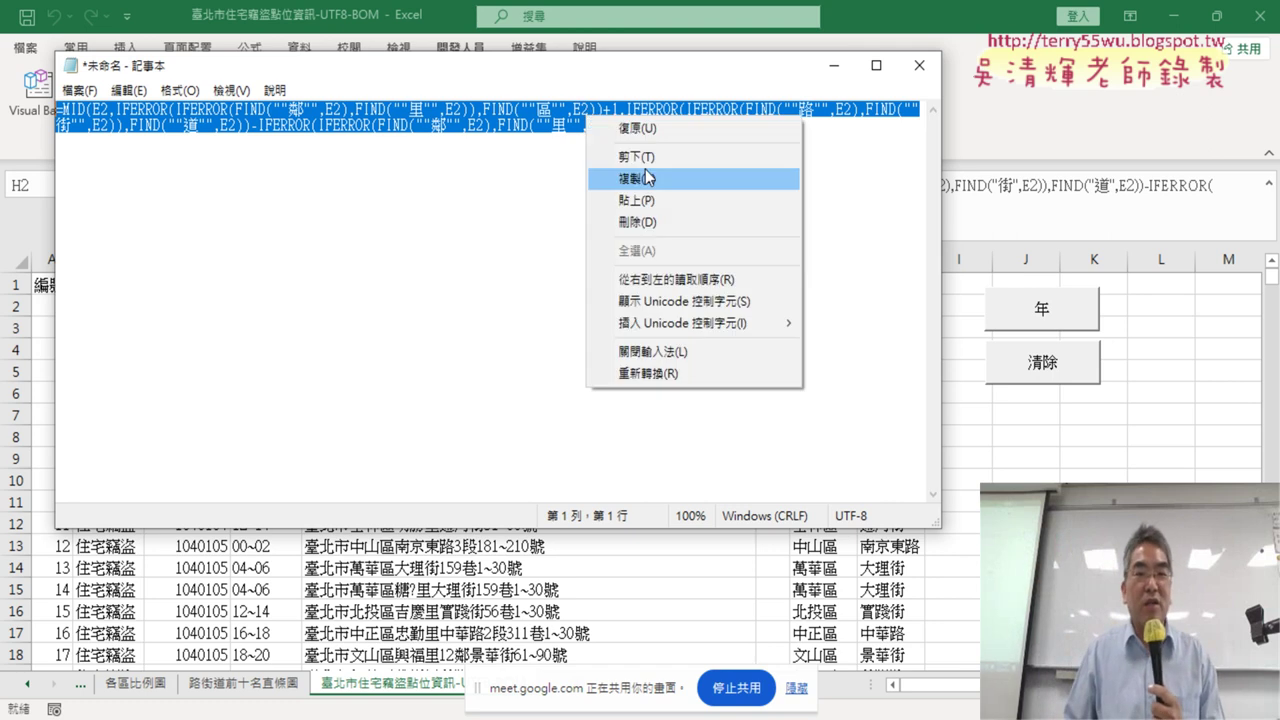
{"action": "left_click", "coordinate": [652, 178]}
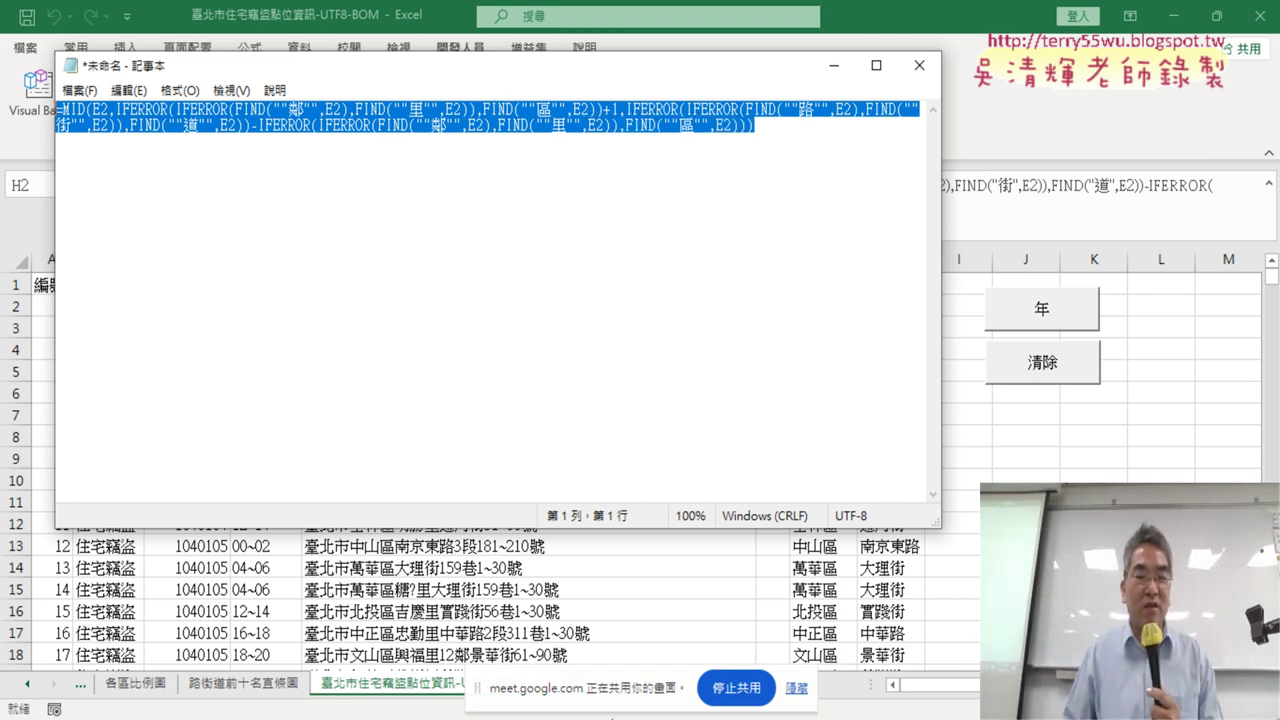
- Paste the formula between the quotes of Range("H2") = "" in the 路街道 macro
{"action": "mouse_move", "coordinate": [614, 717]}
{"action": "left_click", "coordinate": [715, 650]}
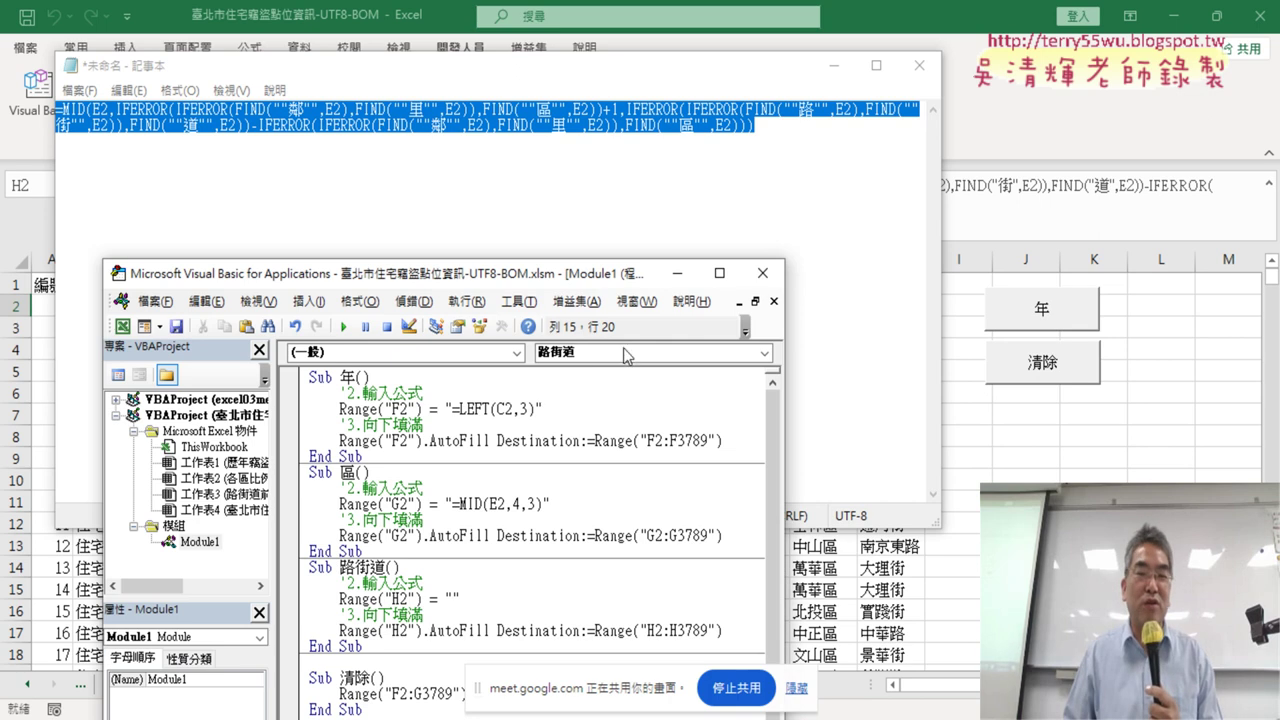
{"action": "left_click_drag", "start_coordinate": [517, 258], "coordinate": [517, 60]}
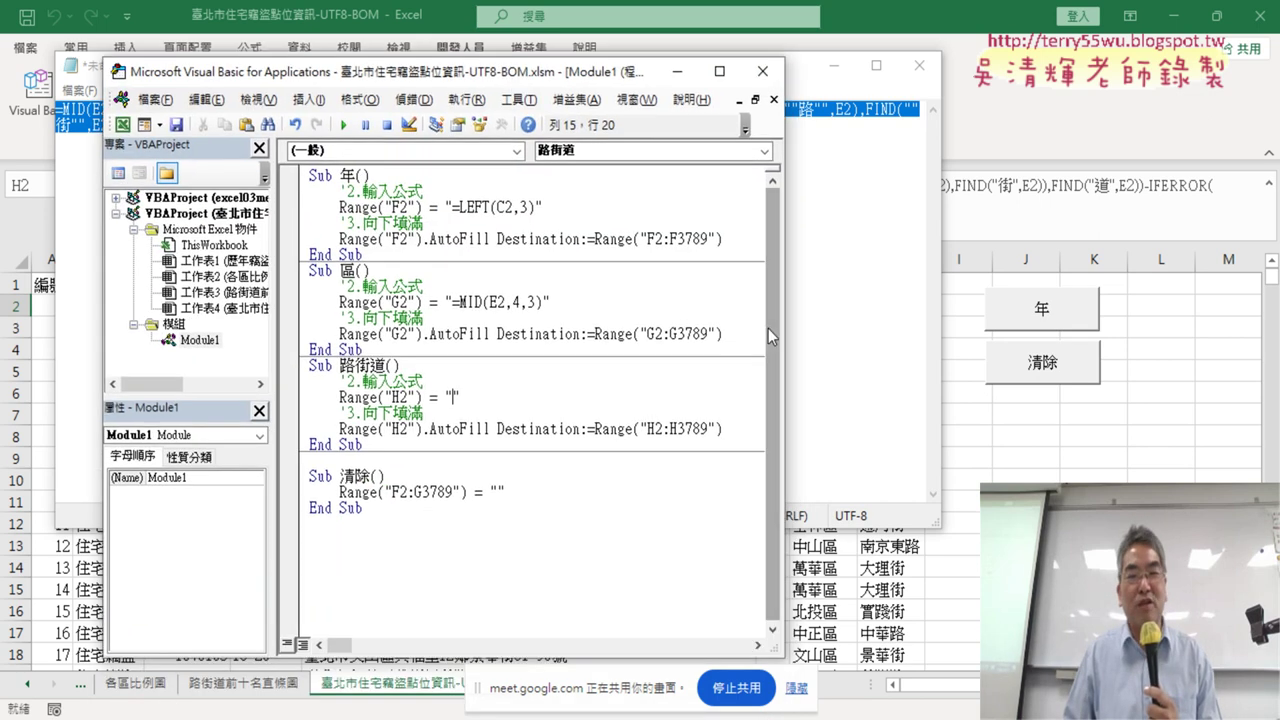
{"action": "left_click_drag", "start_coordinate": [785, 337], "coordinate": [997, 337]}
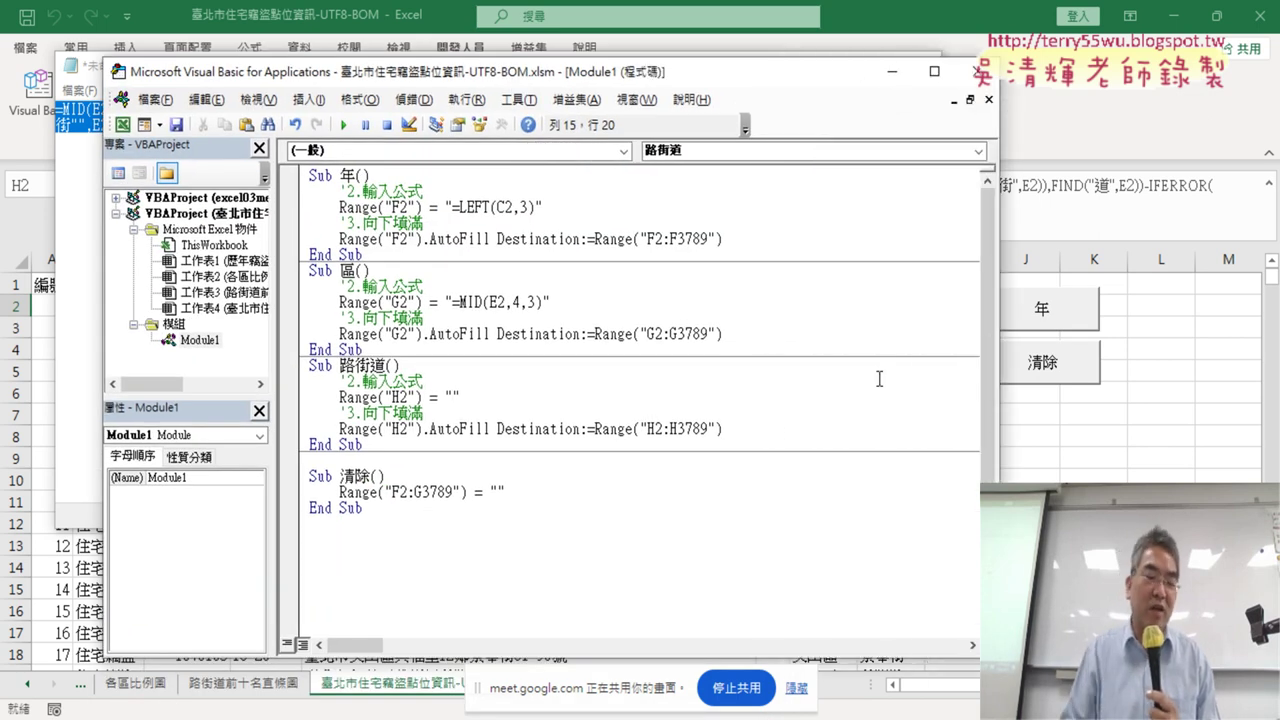
{"action": "key", "text": "ctrl+v"}
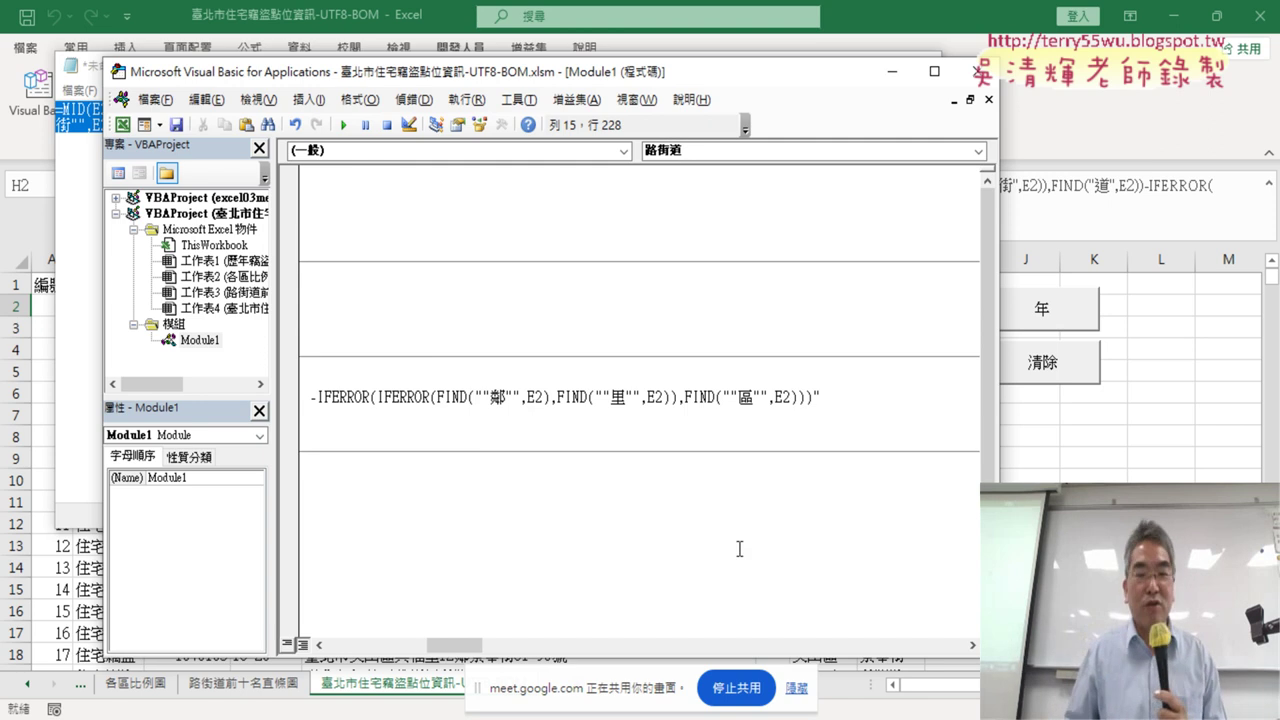
{"action": "left_click_drag", "start_coordinate": [455, 645], "coordinate": [340, 645]}
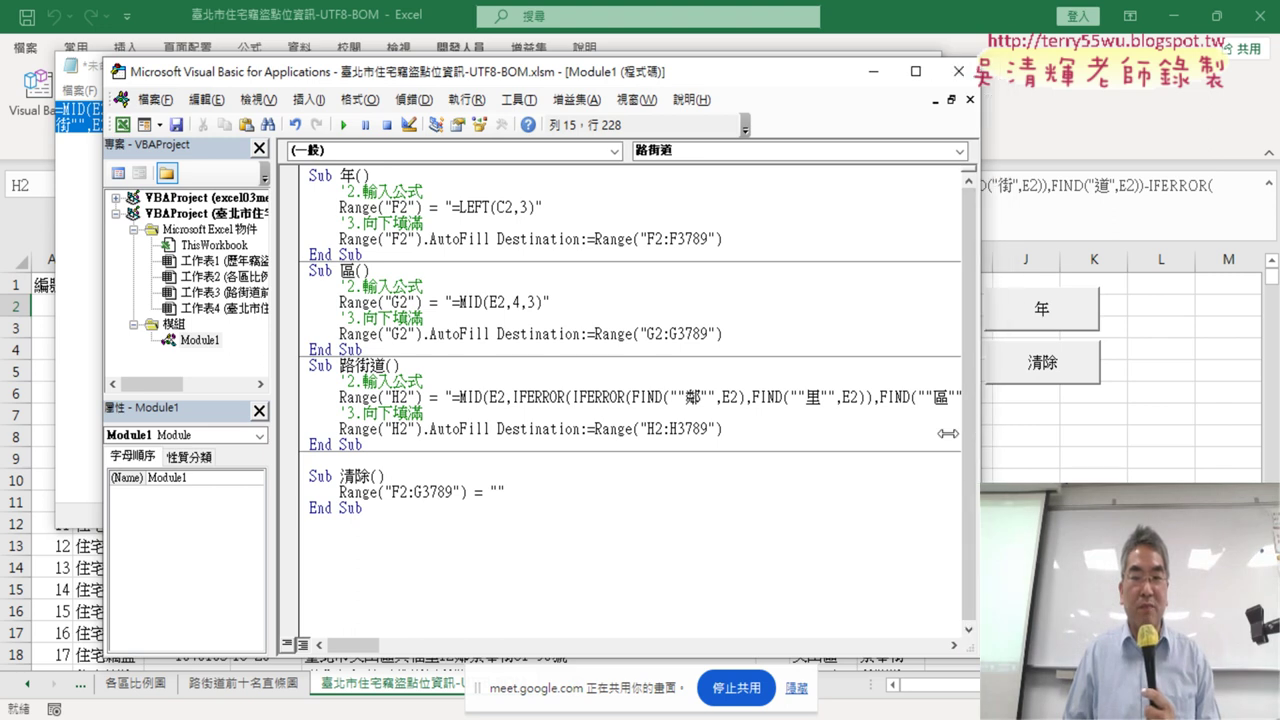
{"action": "left_click_drag", "start_coordinate": [998, 430], "coordinate": [670, 430]}
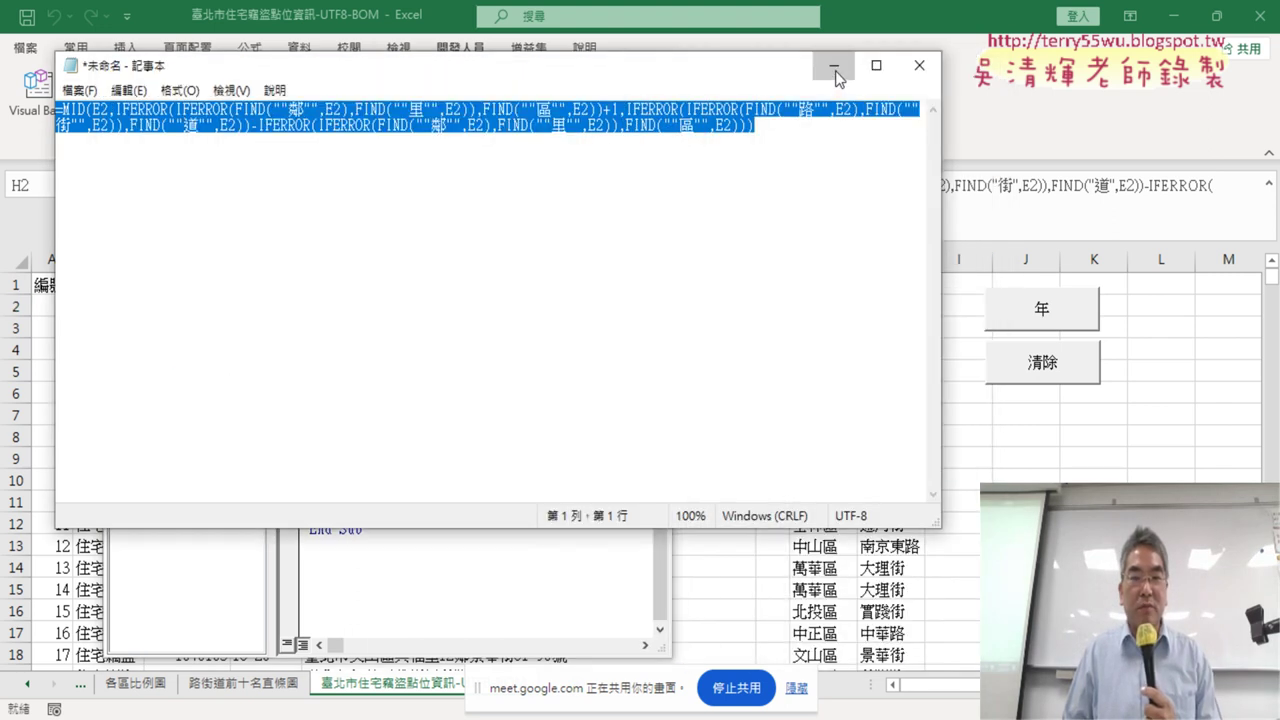
- Change the 清除 macro's range from F2:G3789 to F2:H3789
{"action": "left_click", "coordinate": [831, 65]}
{"action": "left_click_drag", "start_coordinate": [415, 513], "coordinate": [424, 513]}
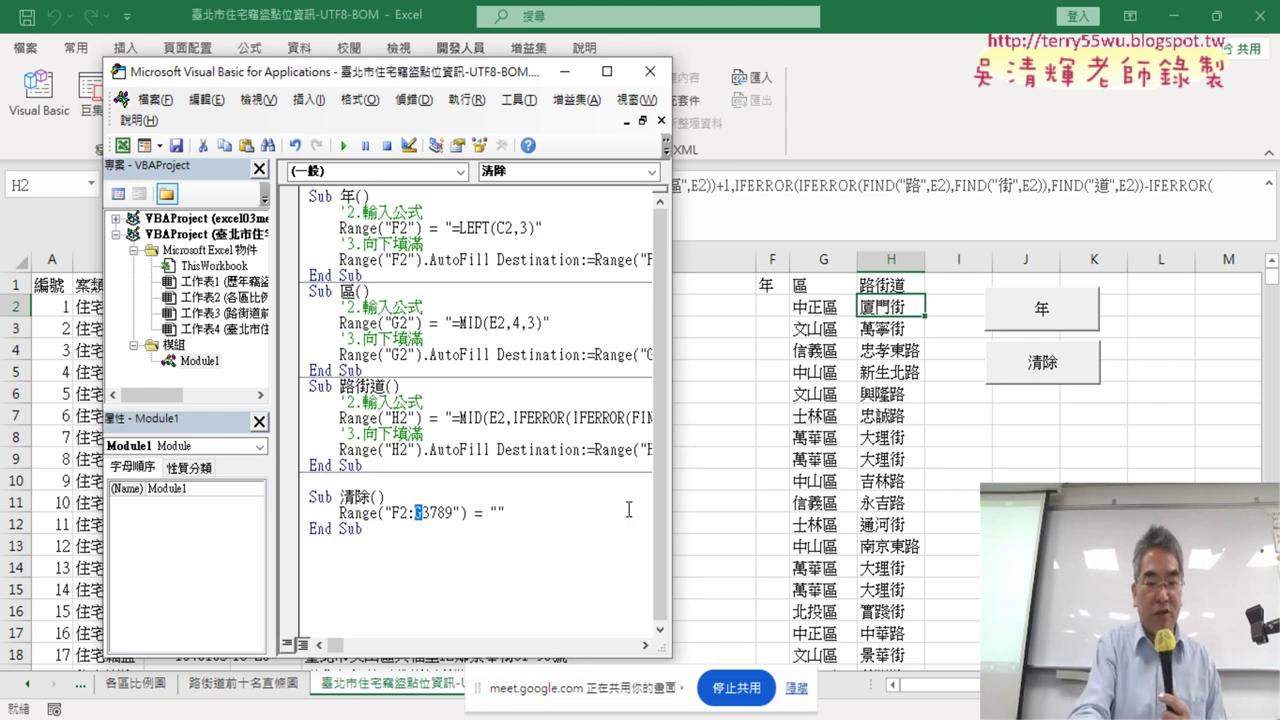
{"action": "type", "text": "H"}
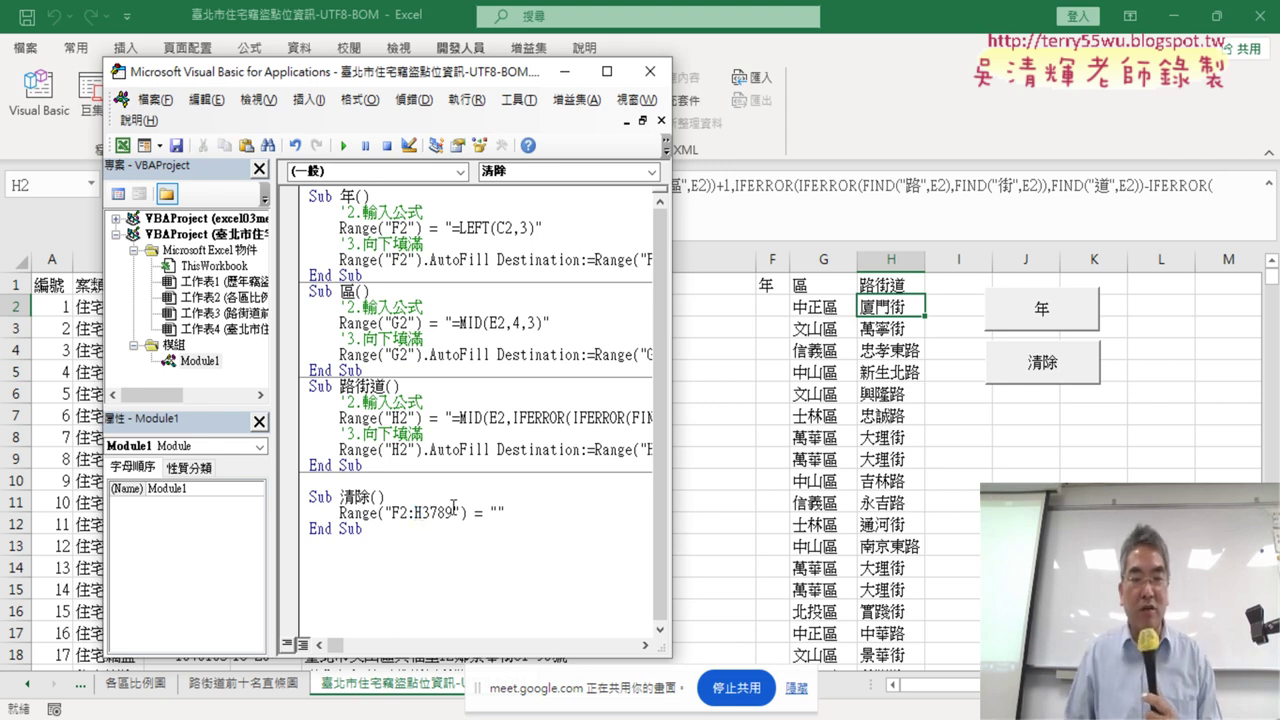
- Run 清除, then 路街道 to fill column H, then 清除 again to empty it
{"action": "key", "text": "F5"}
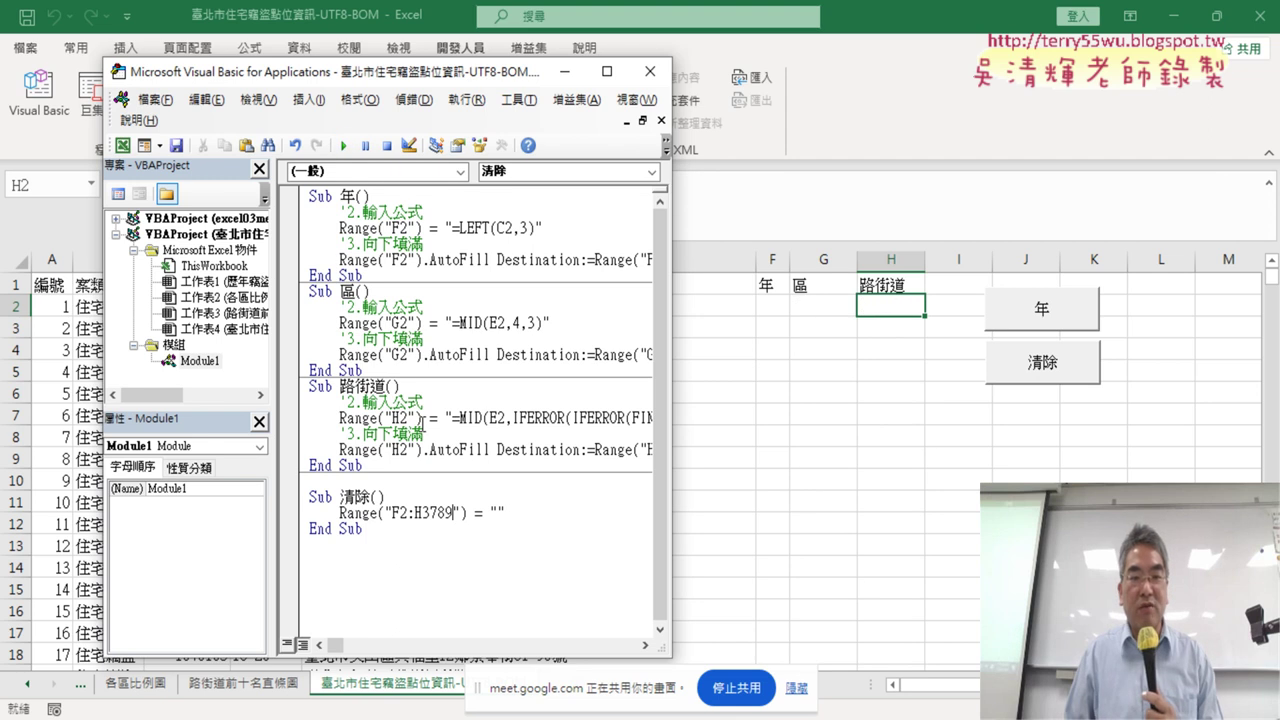
{"action": "left_click", "coordinate": [421, 418]}
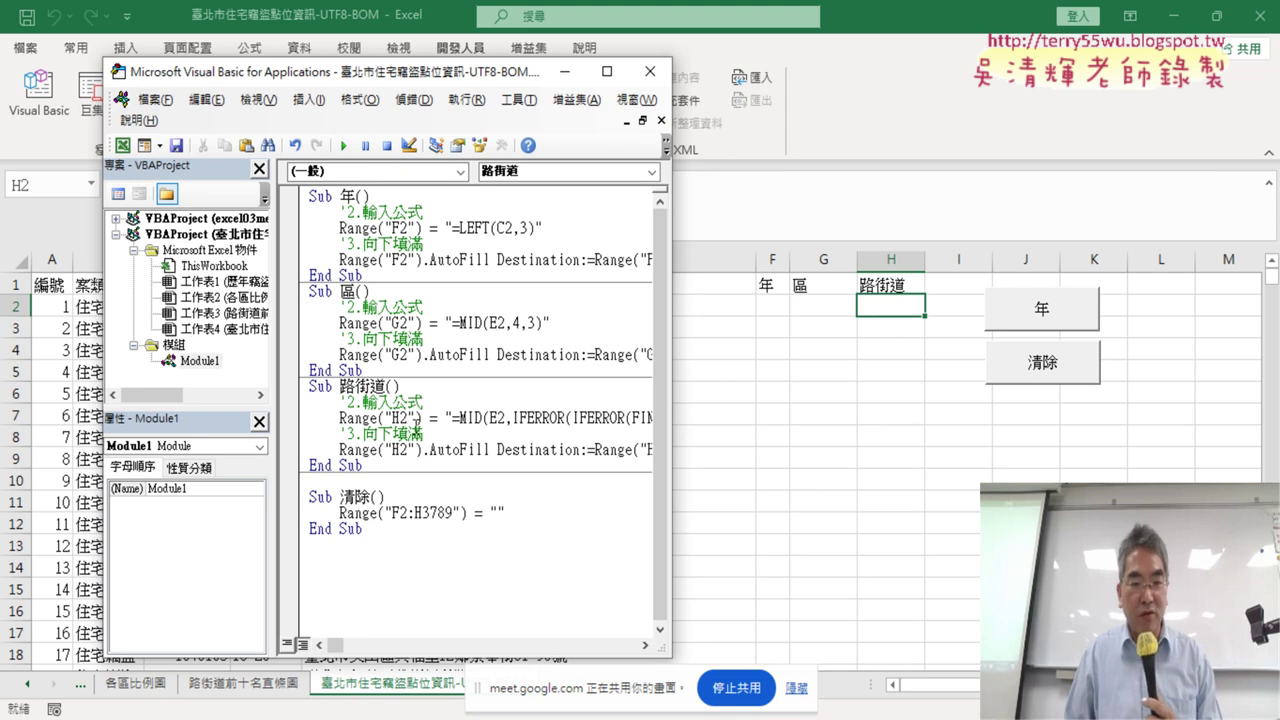
{"action": "mouse_move", "coordinate": [671, 462]}
{"action": "left_mouse_down"}
{"action": "mouse_move", "coordinate": [777, 462]}
{"action": "mouse_move", "coordinate": [600, 462]}
{"action": "left_mouse_up"}
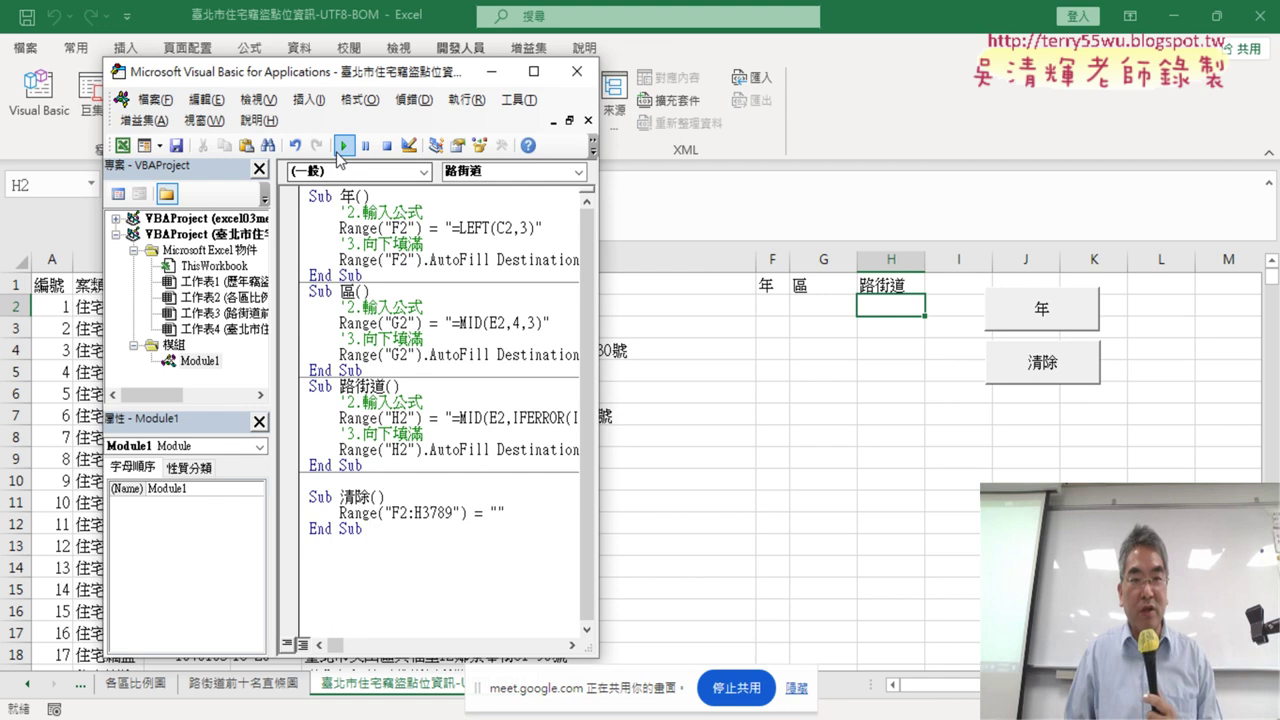
{"action": "left_click", "coordinate": [343, 145]}
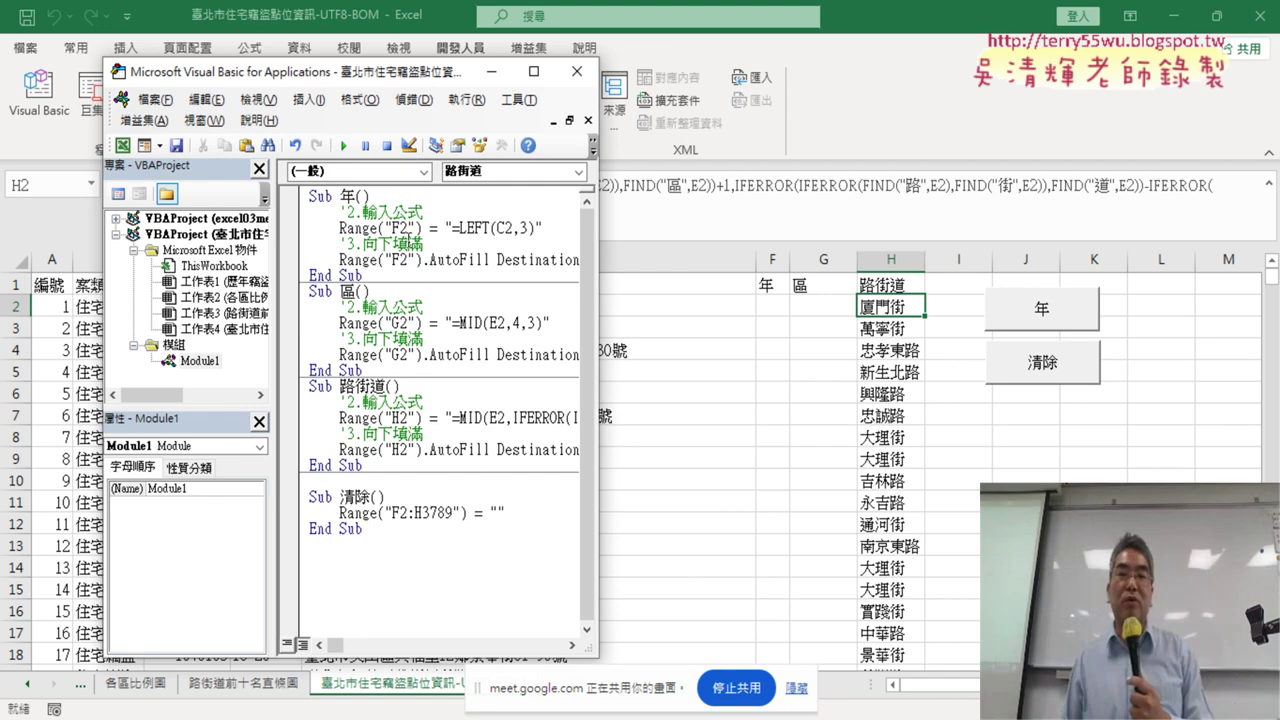
{"action": "left_click", "coordinate": [386, 509]}
{"action": "left_click", "coordinate": [343, 145]}
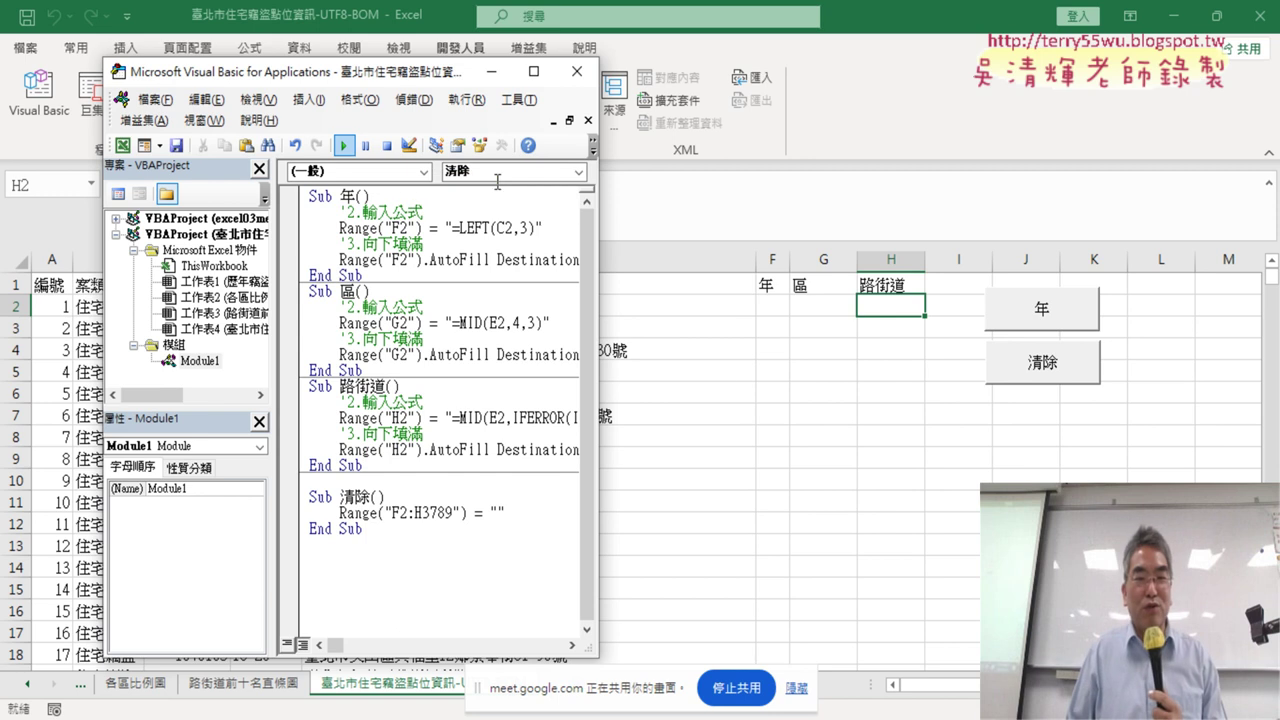
- Delete one of the doubled quotes before 路 in the 路街道 formula and dismiss the compile error
{"action": "left_click", "coordinate": [533, 71]}
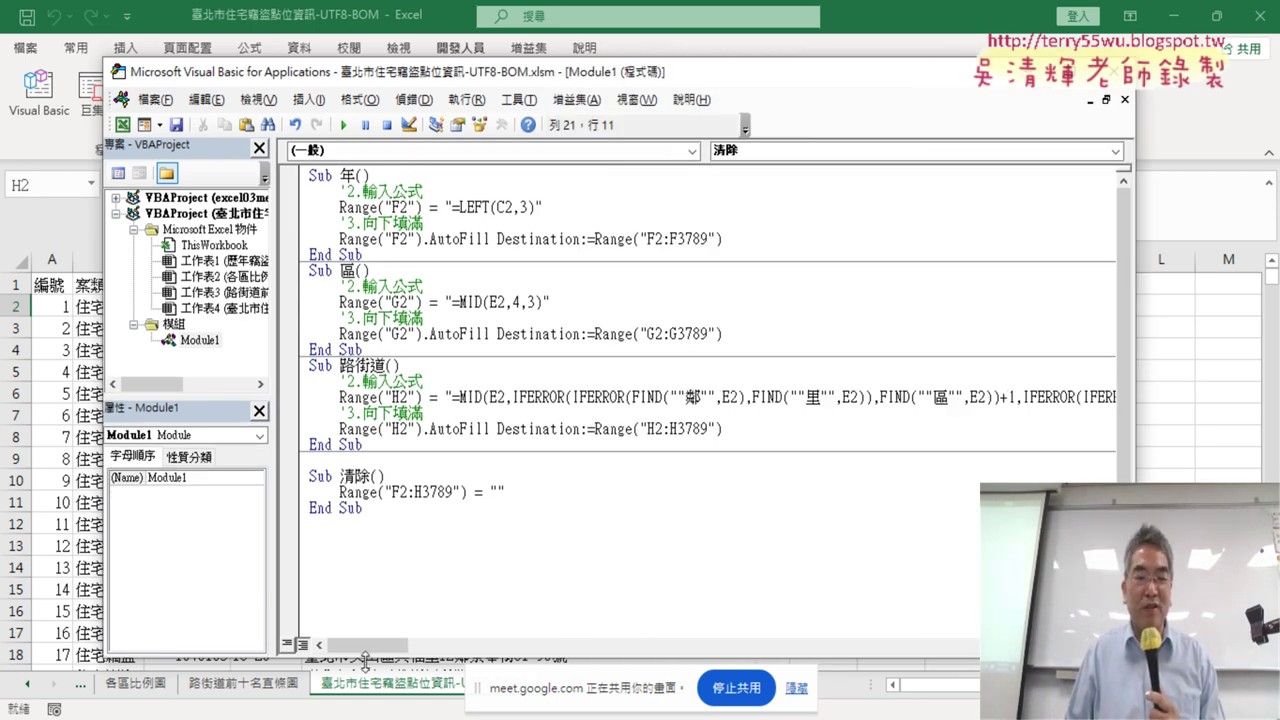
{"action": "scroll", "coordinate": [365, 645], "scroll_direction": "right", "scroll_amount": 5}
{"action": "left_click", "coordinate": [807, 397]}
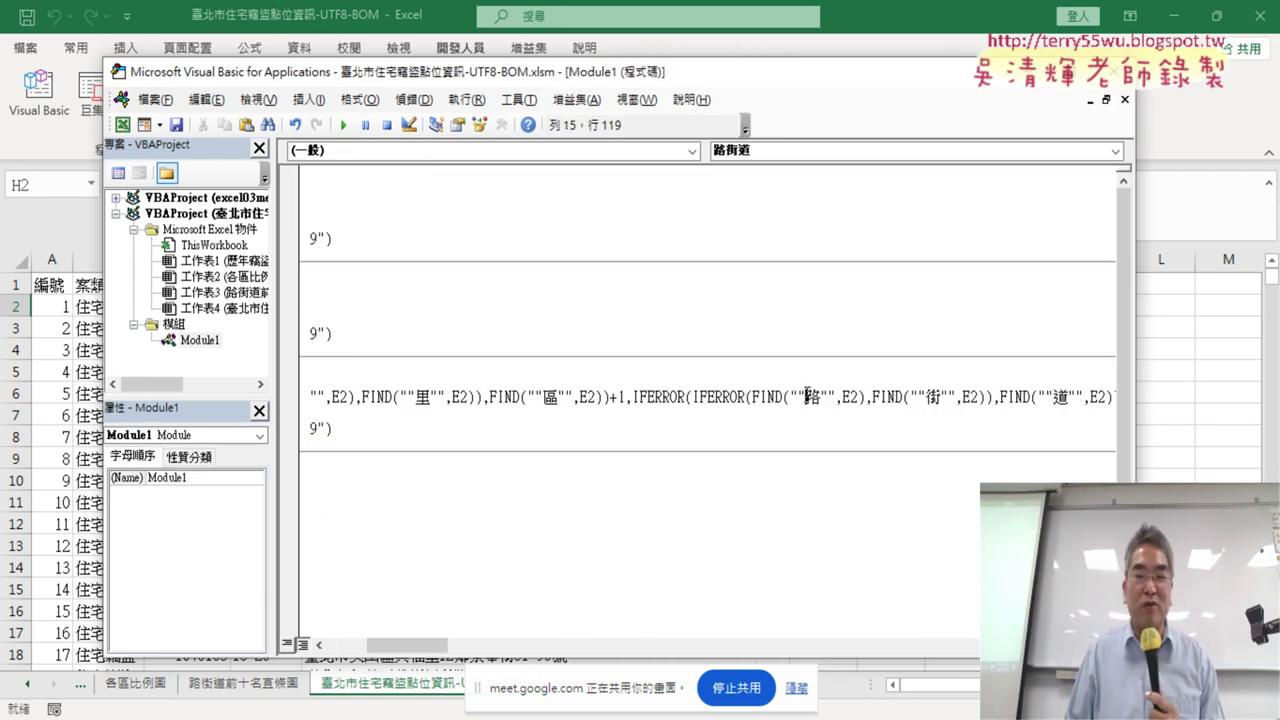
{"action": "key", "text": "BackSpace"}
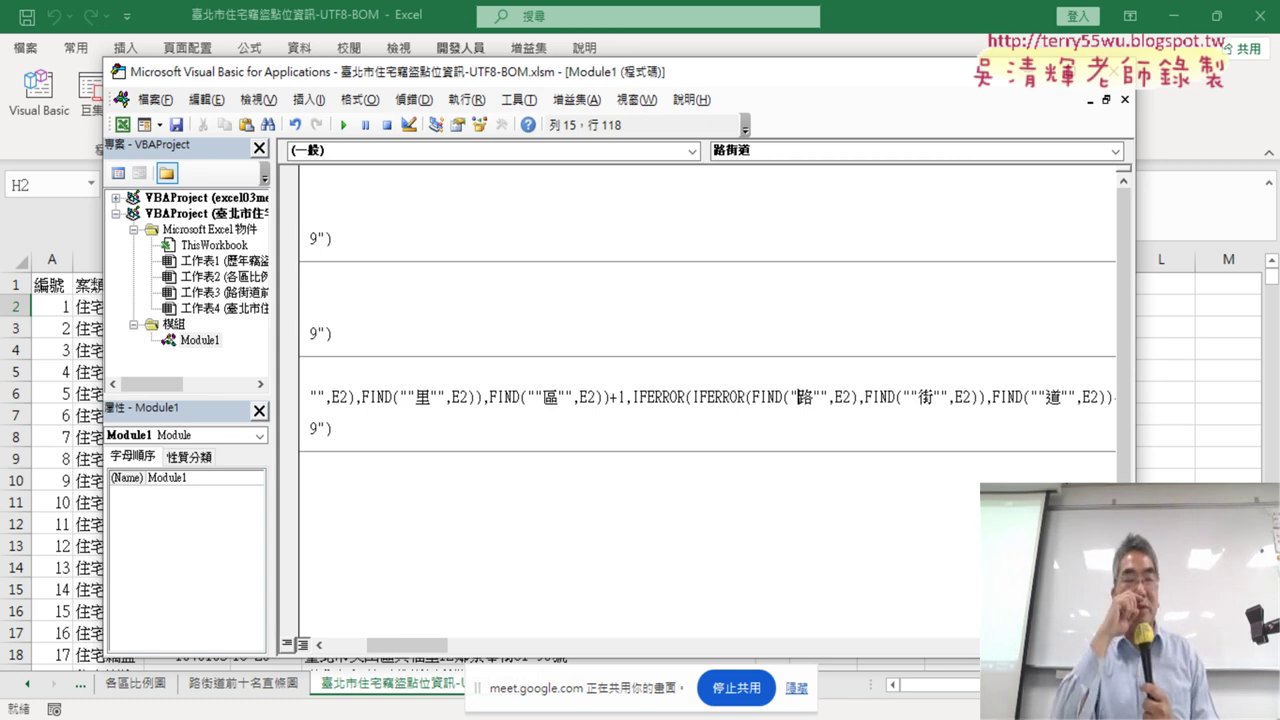
{"action": "left_click", "coordinate": [671, 597]}
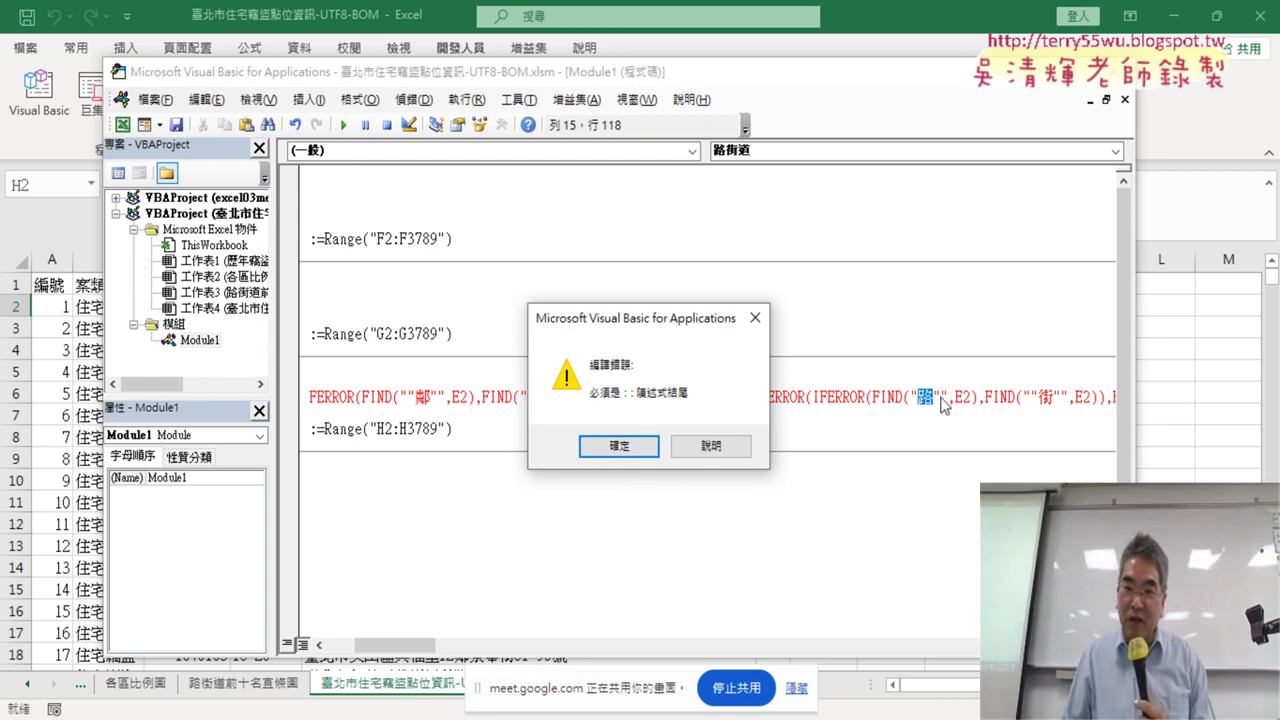
{"action": "left_click", "coordinate": [619, 445]}
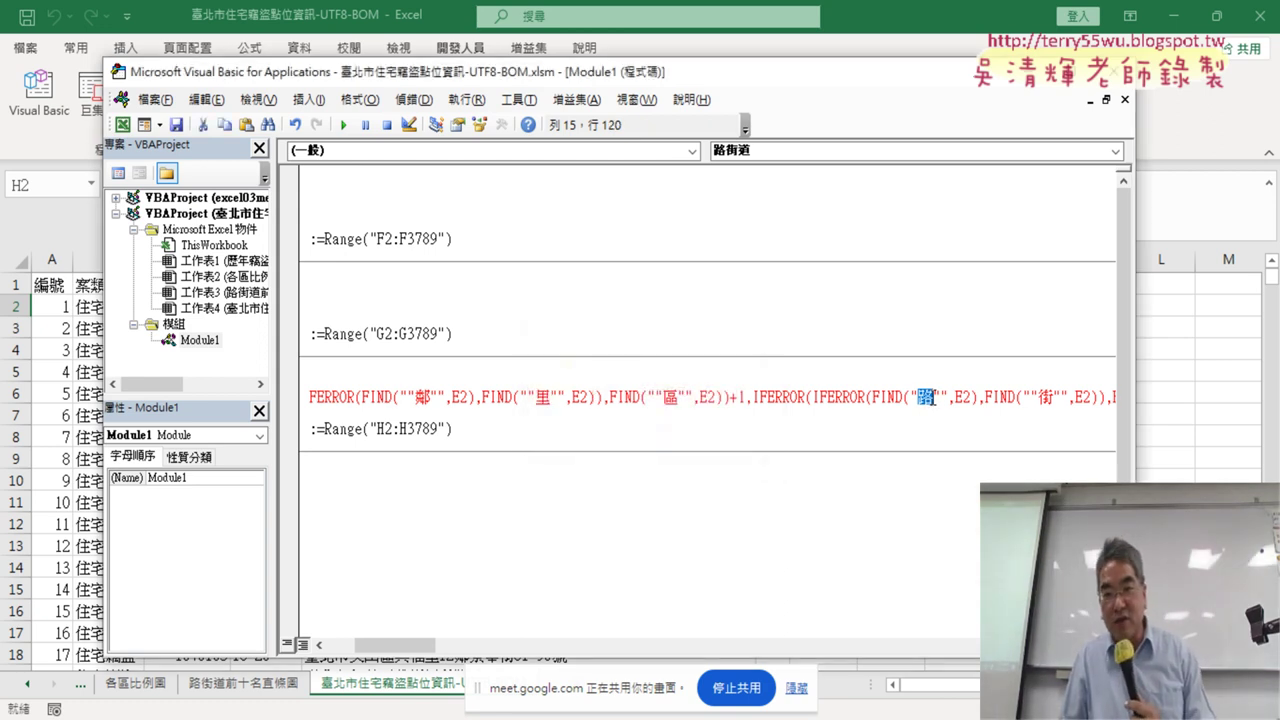
- Retry the deletion, dismiss the error, retype the quote before 路, then narrow the editor
{"action": "left_click", "coordinate": [921, 400]}
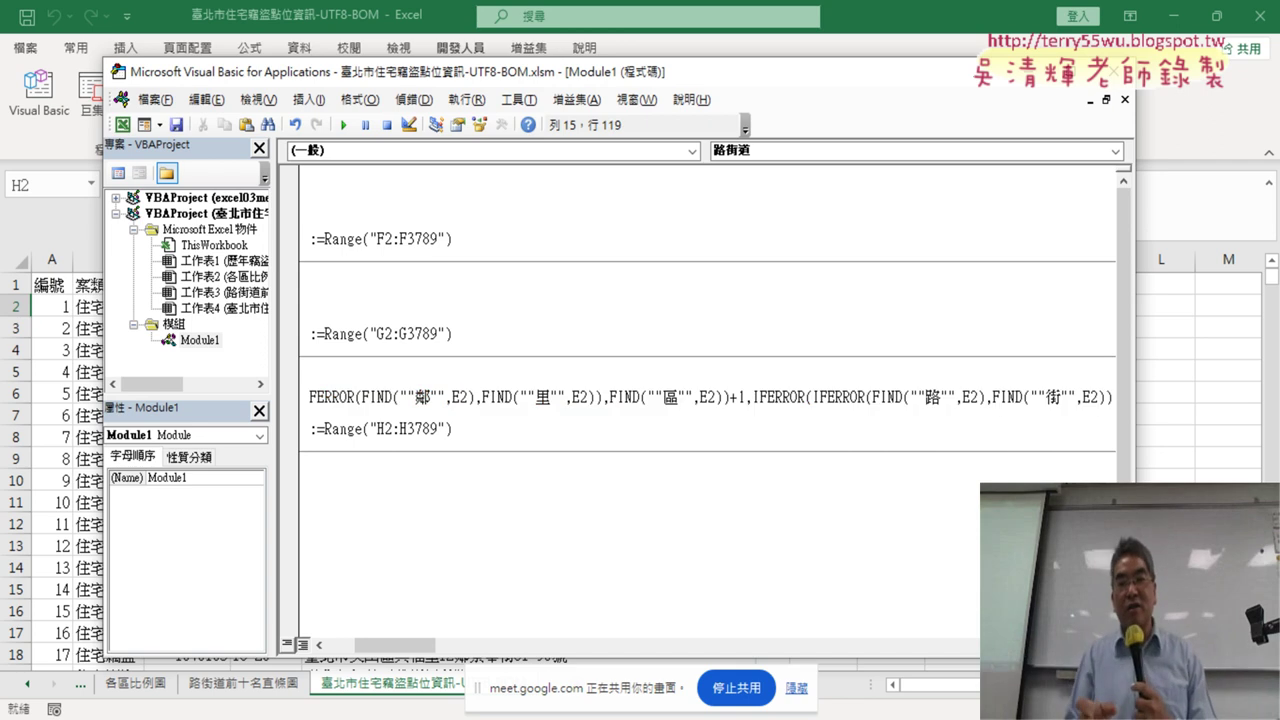
{"action": "key", "text": "BackSpace"}
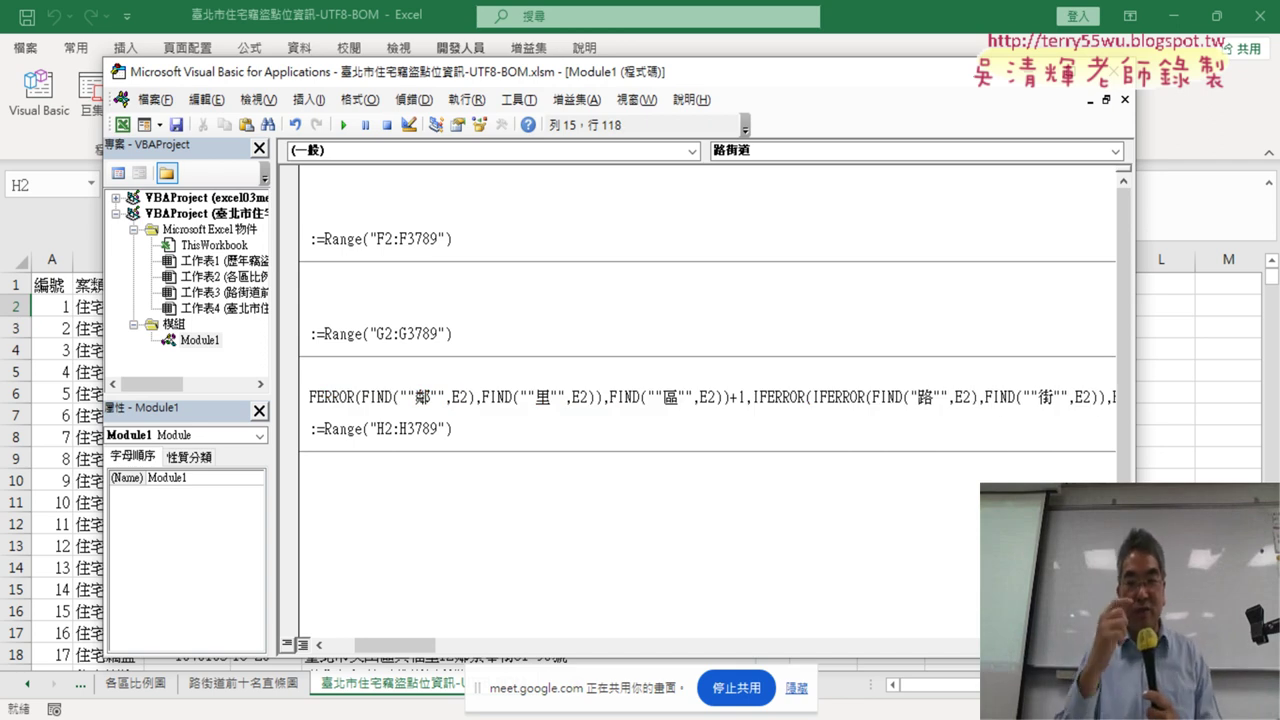
{"action": "left_click", "coordinate": [736, 503]}
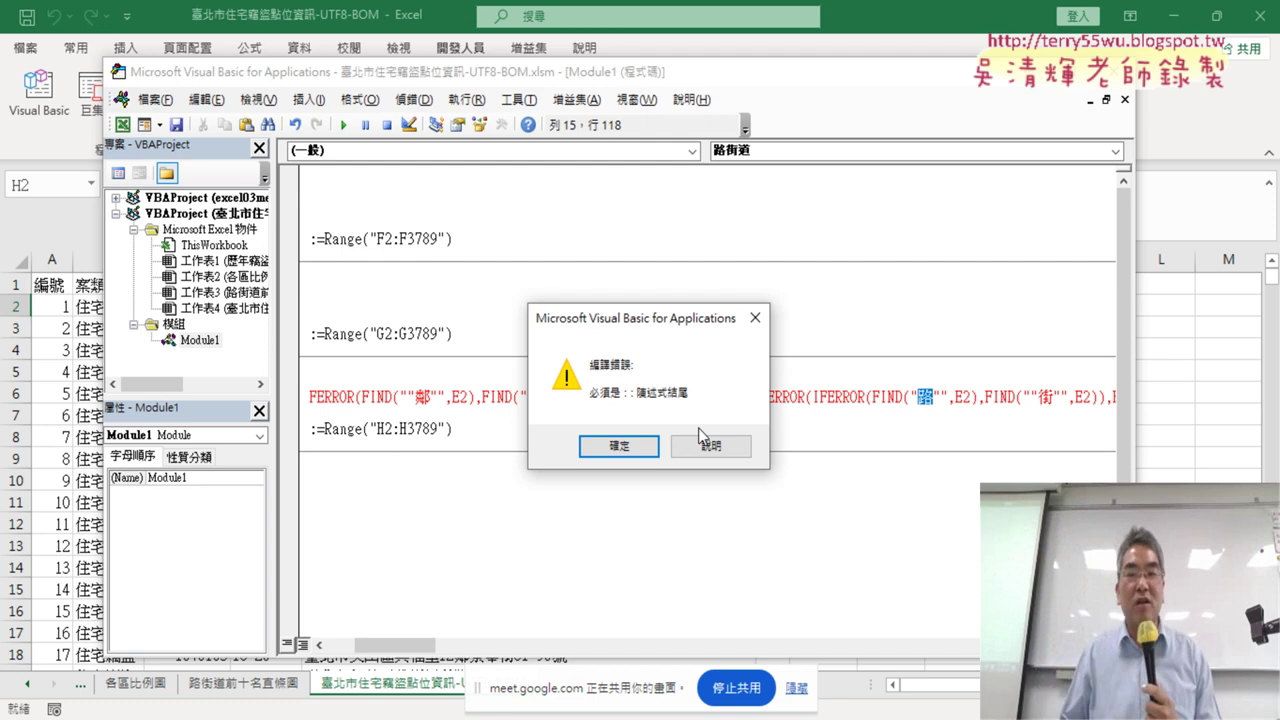
{"action": "left_click", "coordinate": [619, 446]}
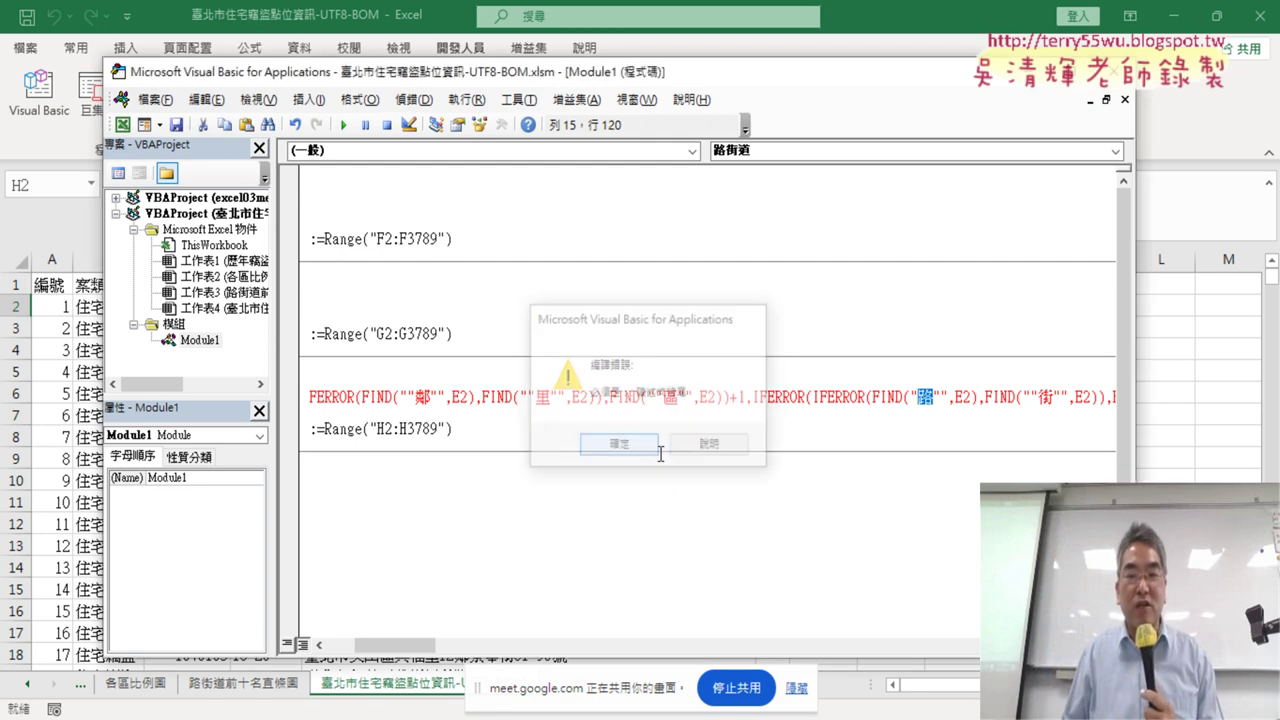
{"action": "left_click", "coordinate": [920, 400]}
{"action": "type", "text": "\""}
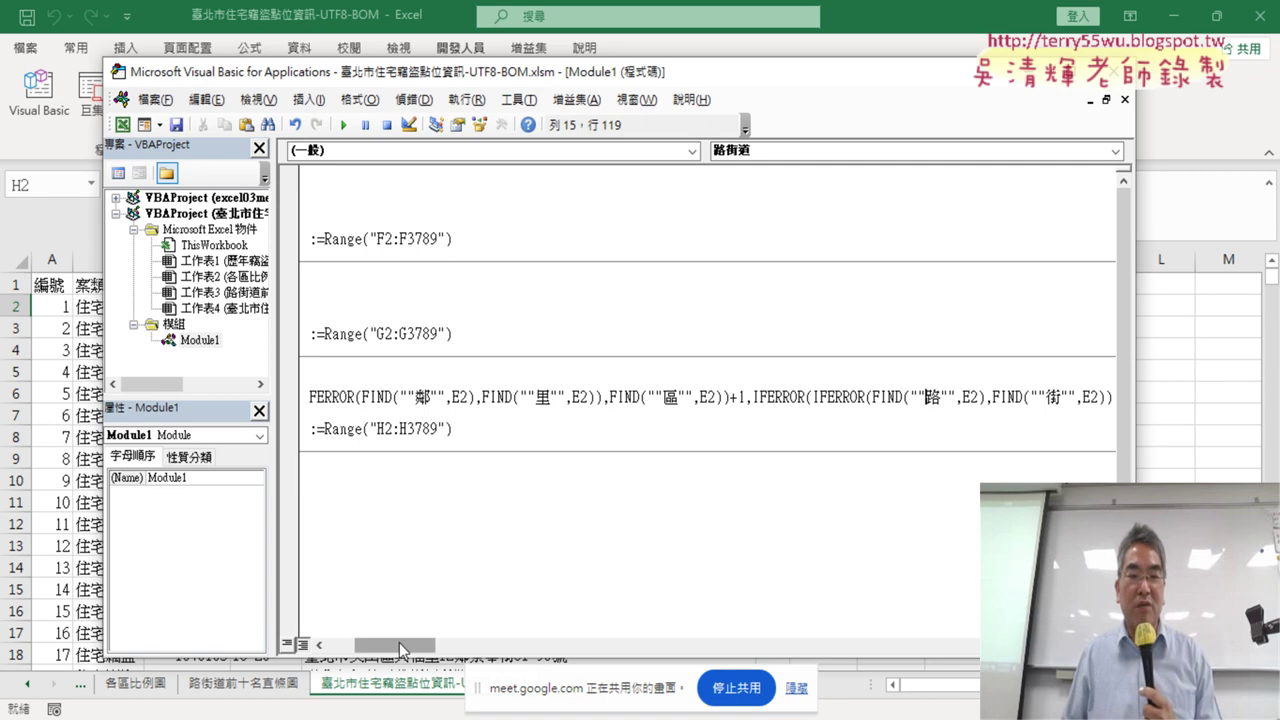
{"action": "left_click_drag", "start_coordinate": [399, 648], "coordinate": [372, 648]}
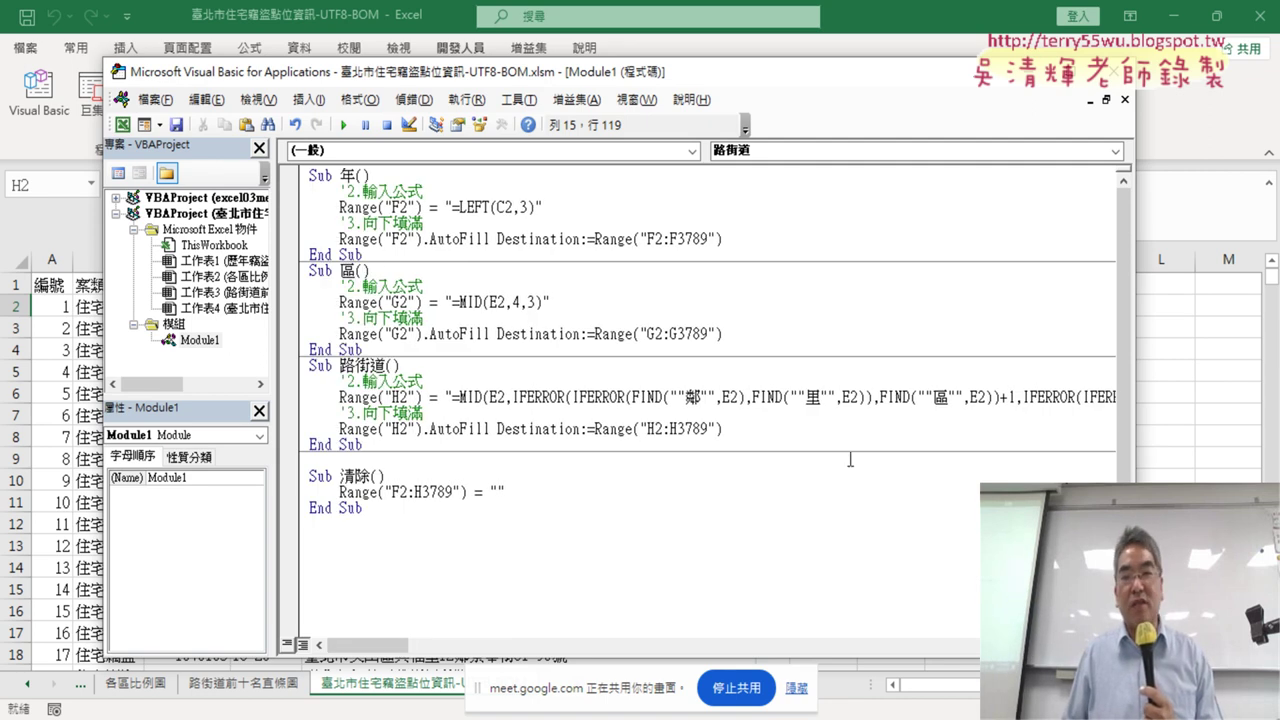
{"action": "left_click_drag", "start_coordinate": [1134, 465], "coordinate": [828, 446]}
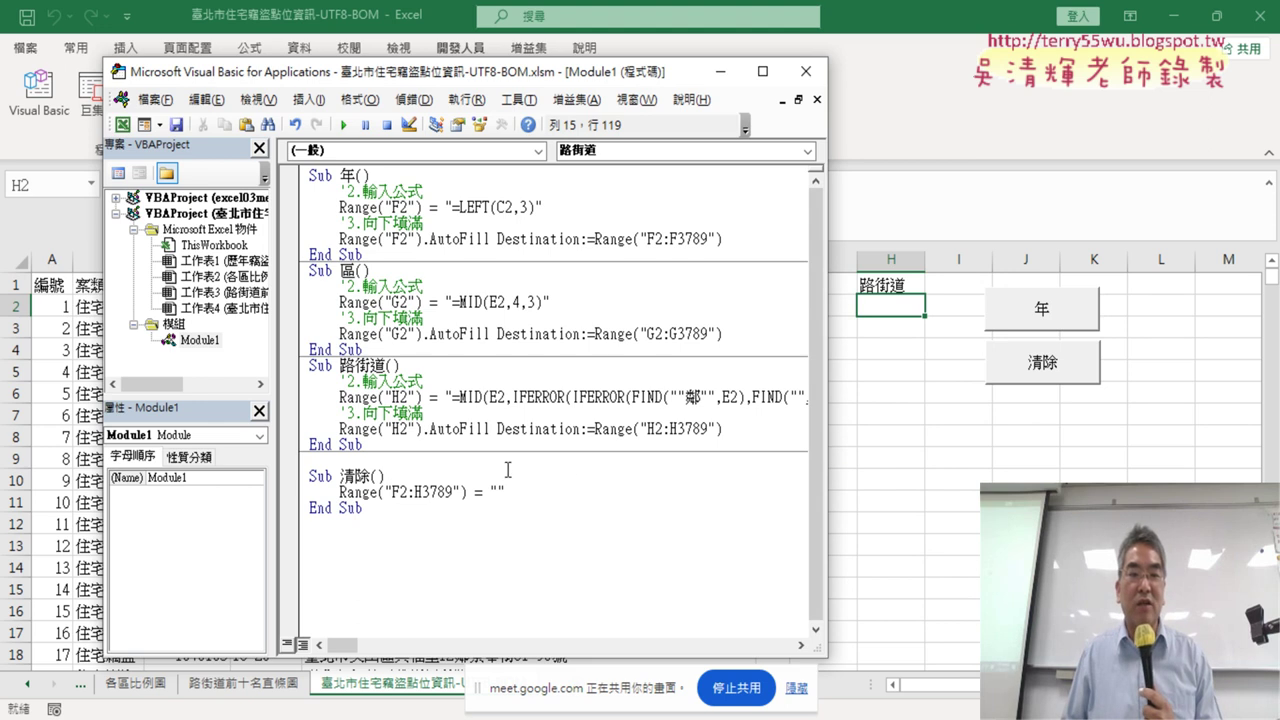
- Copy the 年 and 清除 buttons and paste the copies below the originals
{"action": "left_click", "coordinate": [1094, 502]}
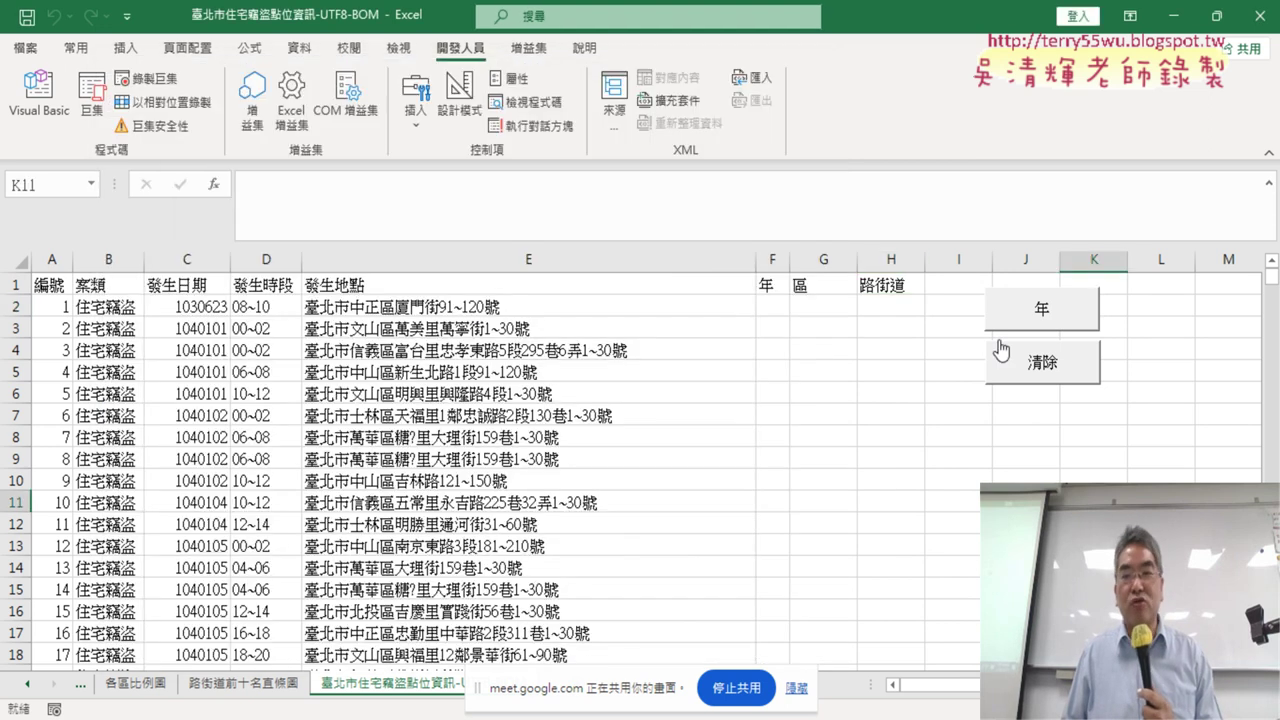
{"action": "left_click", "coordinate": [817, 287]}
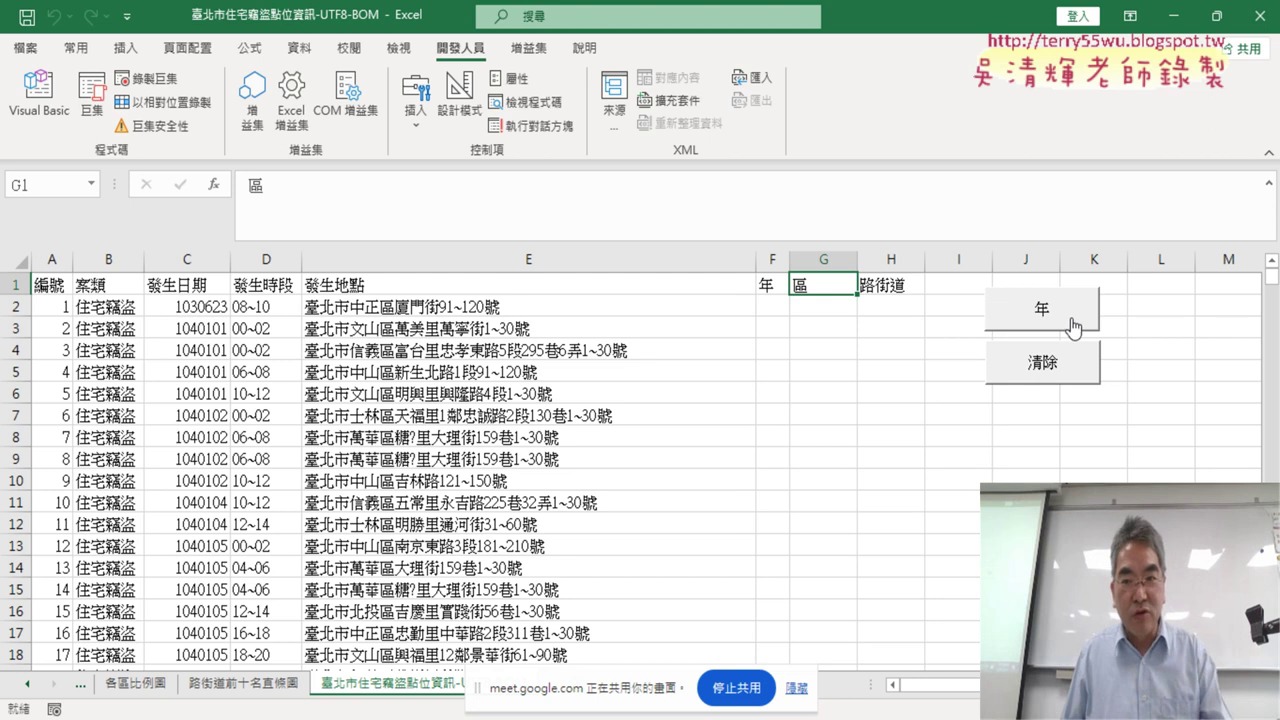
{"action": "left_click", "coordinate": [1135, 328]}
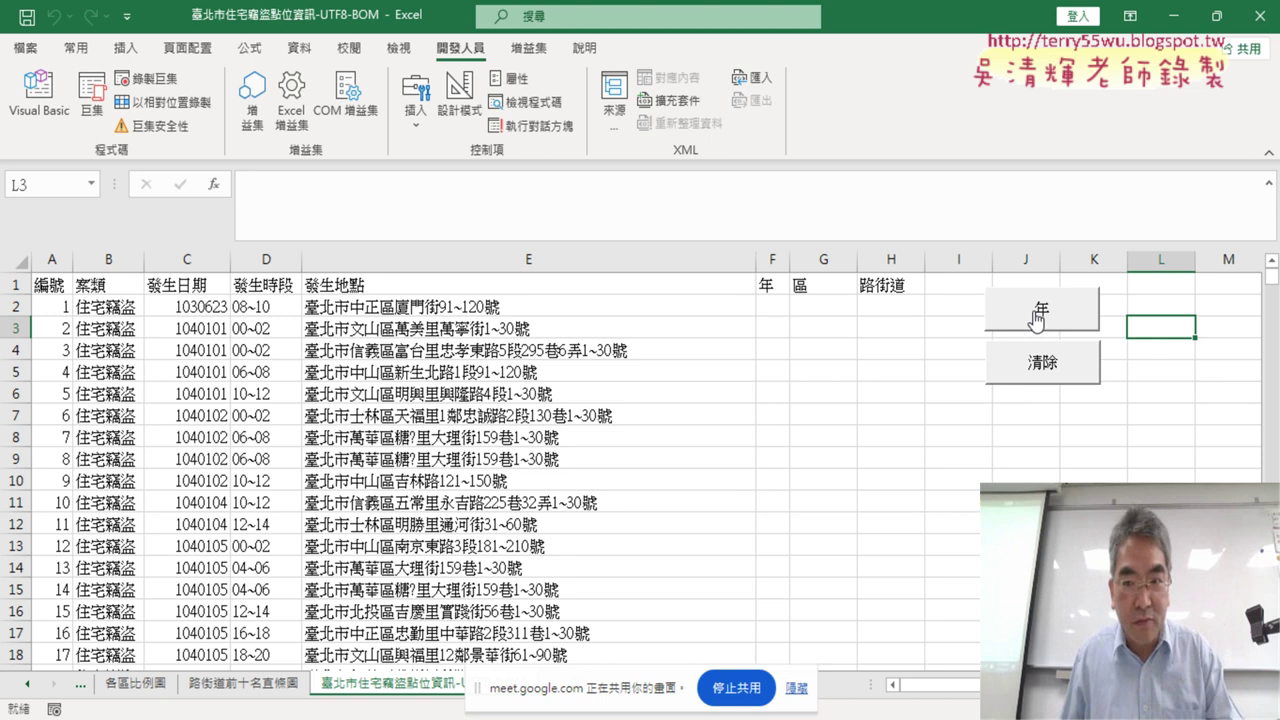
{"action": "left_click", "coordinate": [1038, 320], "text": "ctrl"}
{"action": "left_click", "coordinate": [1034, 363], "text": "ctrl"}
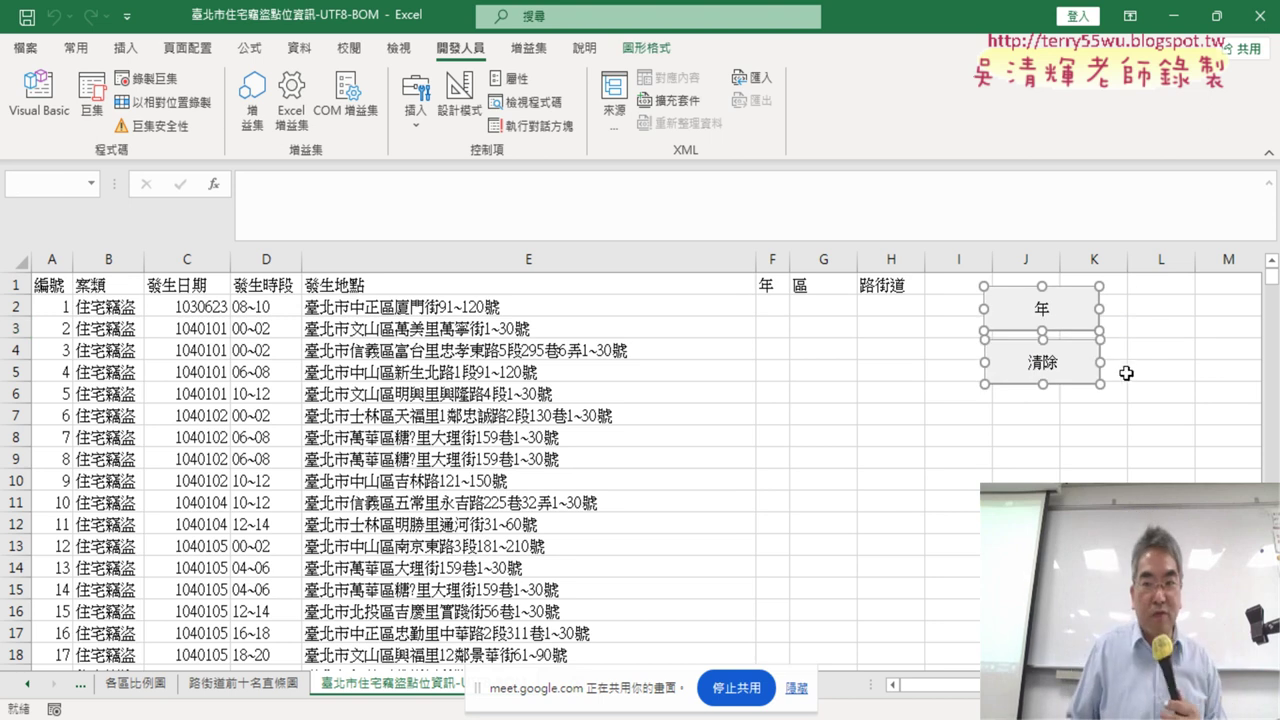
{"action": "right_click", "coordinate": [1070, 365]}
{"action": "left_click", "coordinate": [1128, 346]}
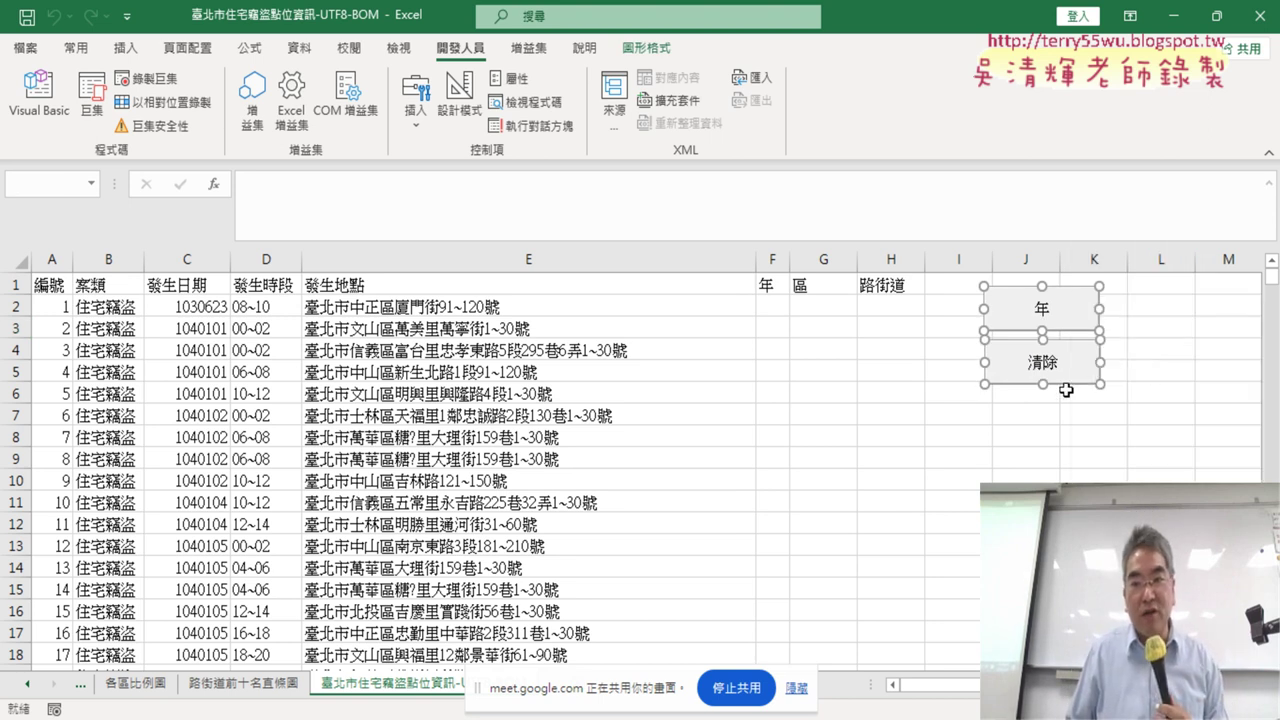
{"action": "left_click", "coordinate": [975, 400]}
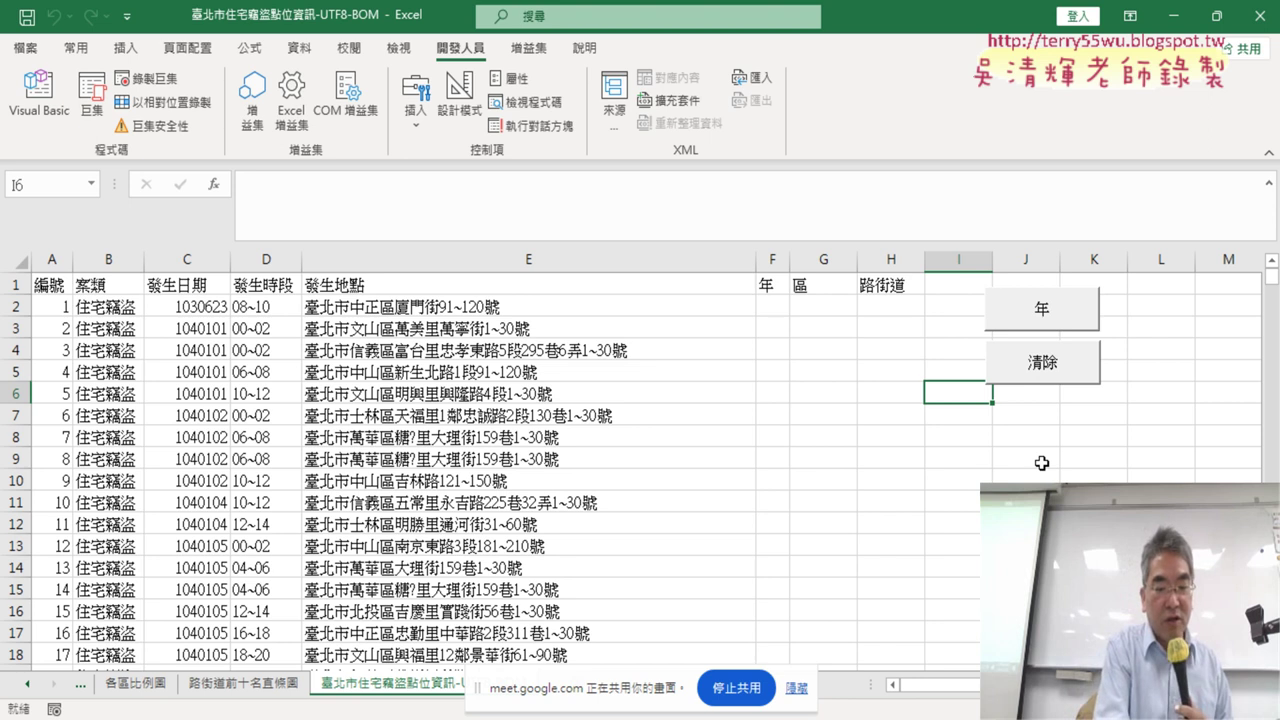
{"action": "key", "text": "ctrl+v"}
{"action": "left_click", "coordinate": [1228, 480]}
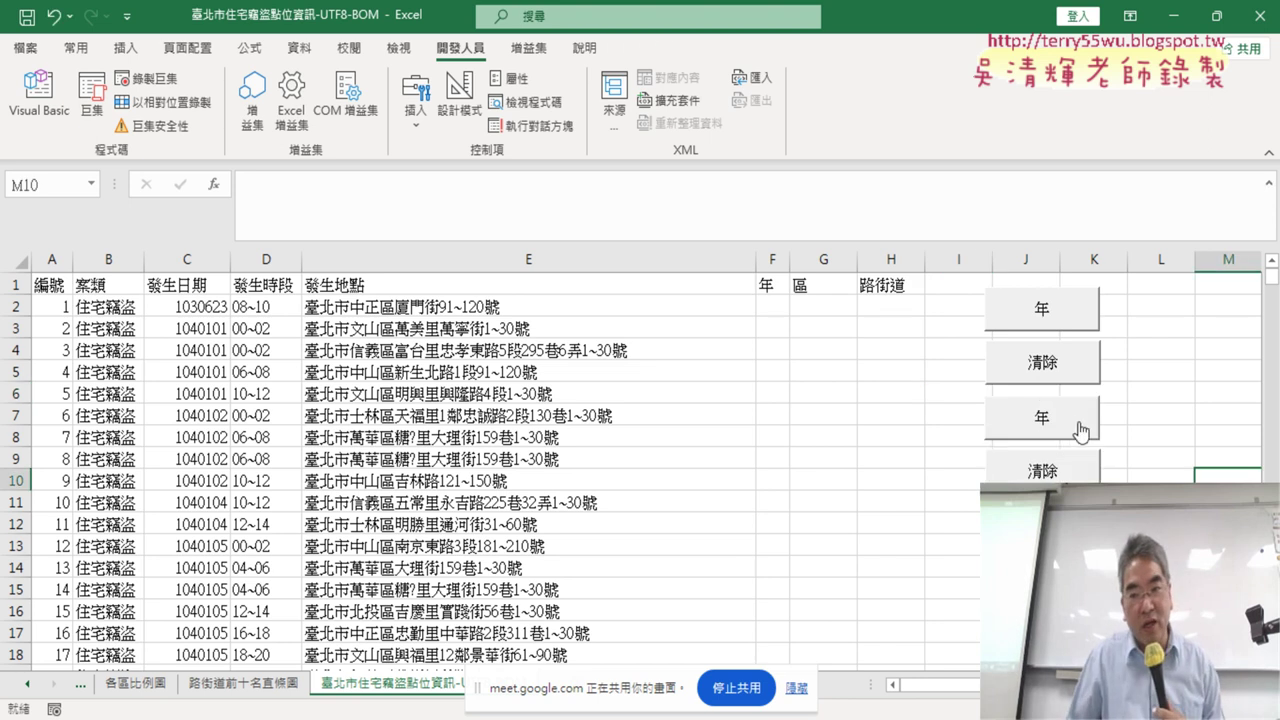
- Assign the 區 macro to the lower 年 copy and caption it 區
{"action": "right_click", "coordinate": [1072, 421]}
{"action": "left_click", "coordinate": [1120, 634]}
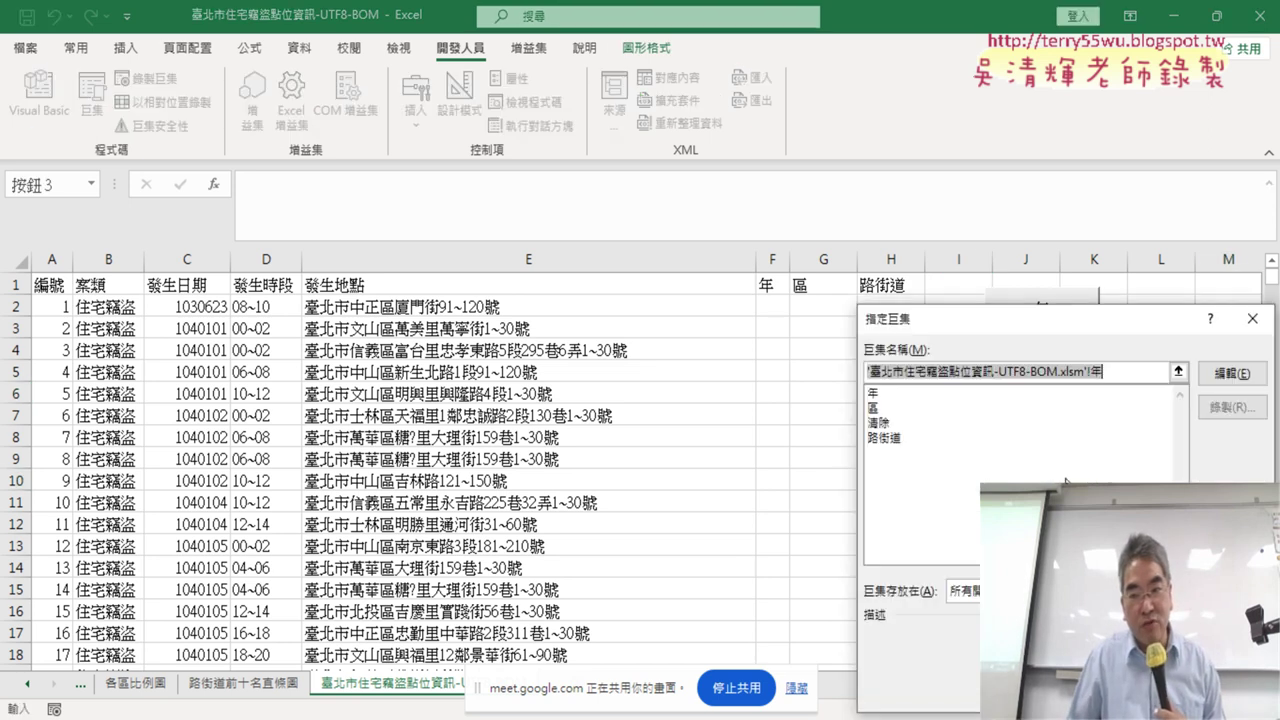
{"action": "left_click", "coordinate": [905, 408]}
{"action": "right_click", "coordinate": [888, 372]}
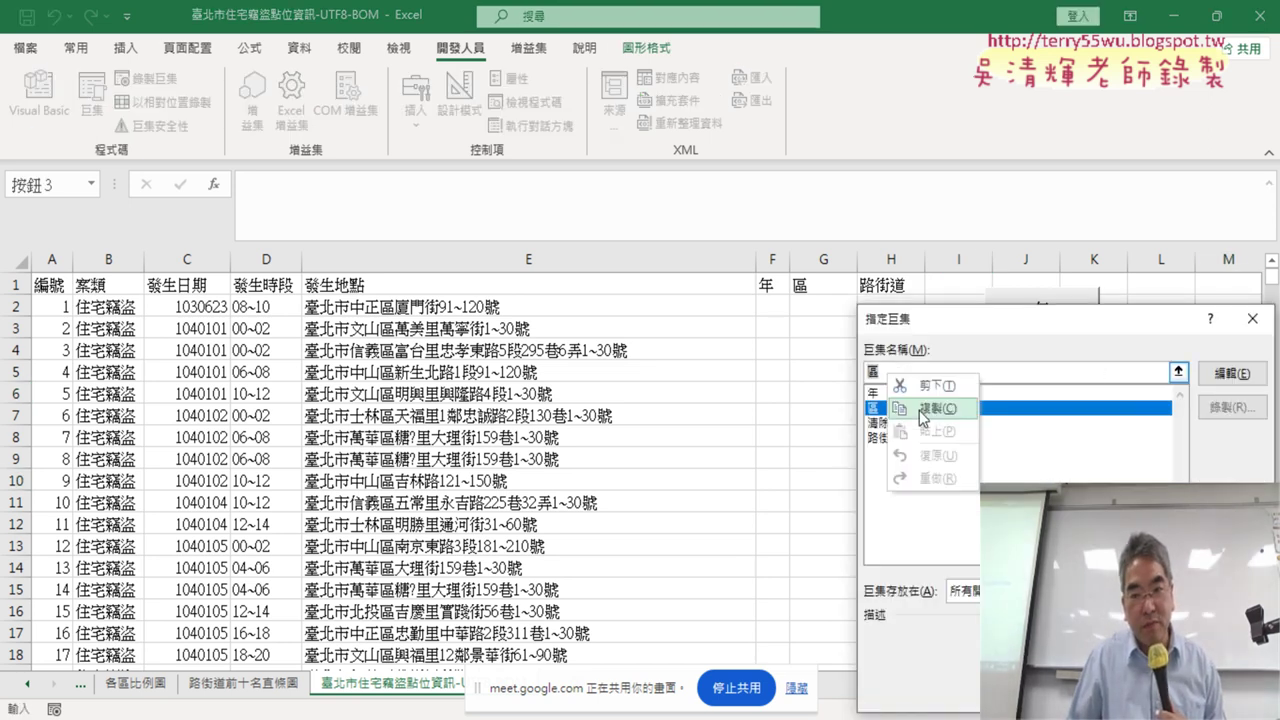
{"action": "left_click", "coordinate": [926, 410]}
{"action": "key", "text": "Return"}
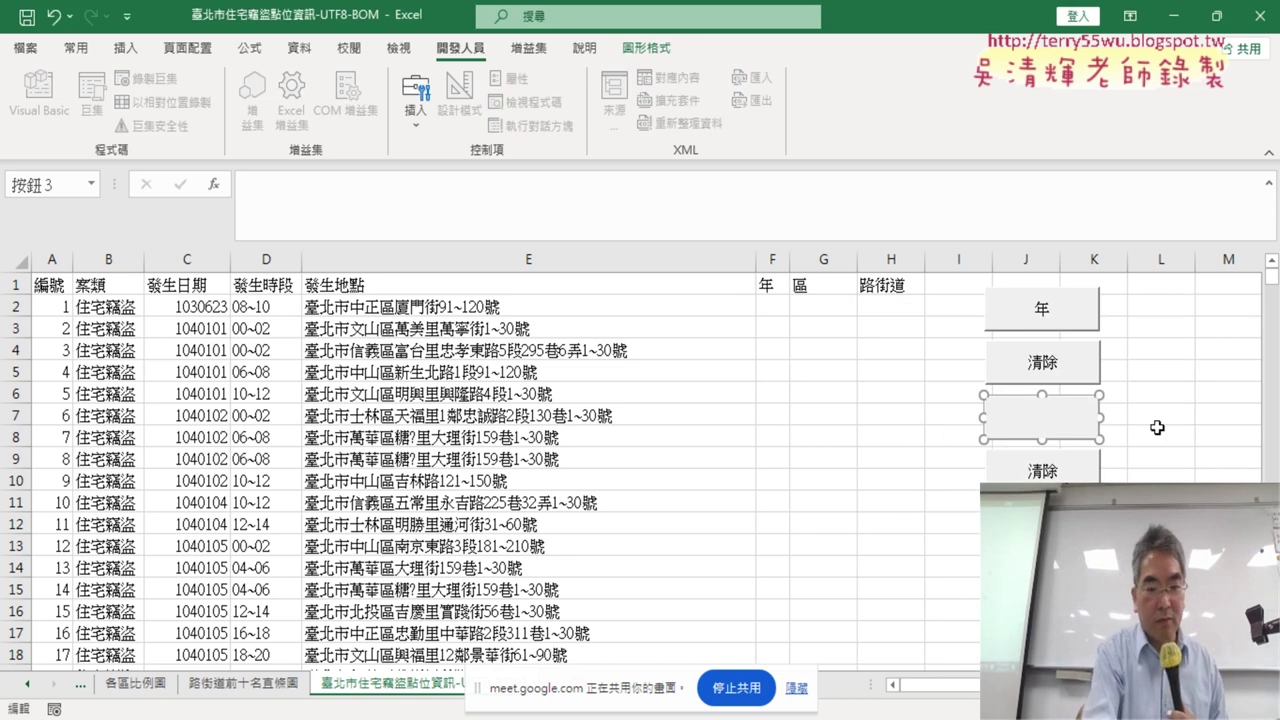
{"action": "type", "text": "區"}
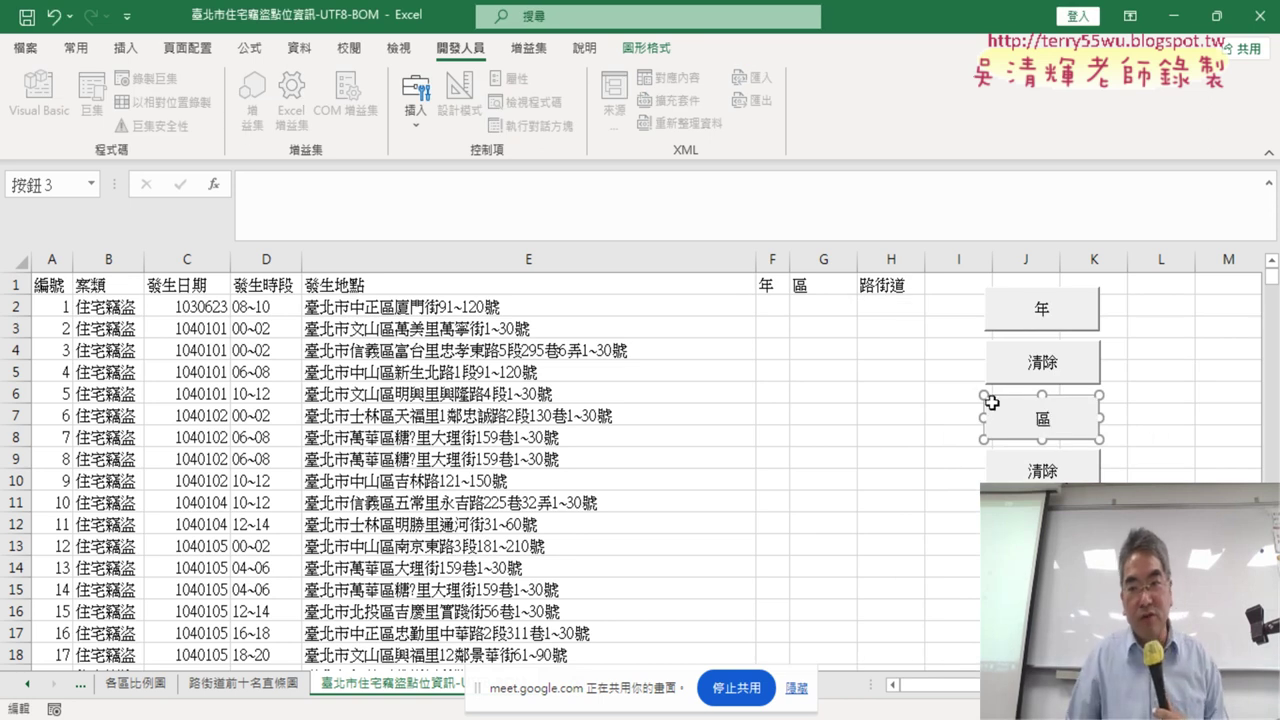
- Assign the 路街道 macro to the lower 清除 copy and caption it 路街道
{"action": "right_click", "coordinate": [1030, 466]}
{"action": "left_click", "coordinate": [1085, 612]}
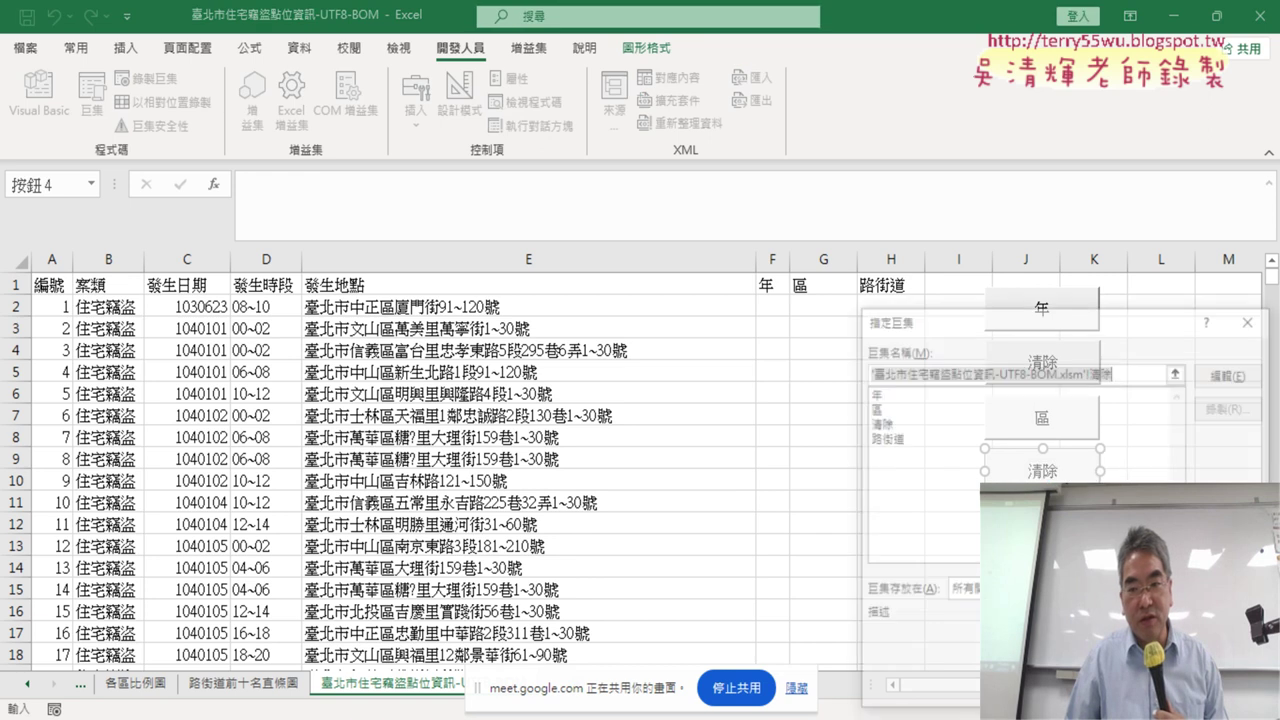
{"action": "left_click", "coordinate": [905, 438]}
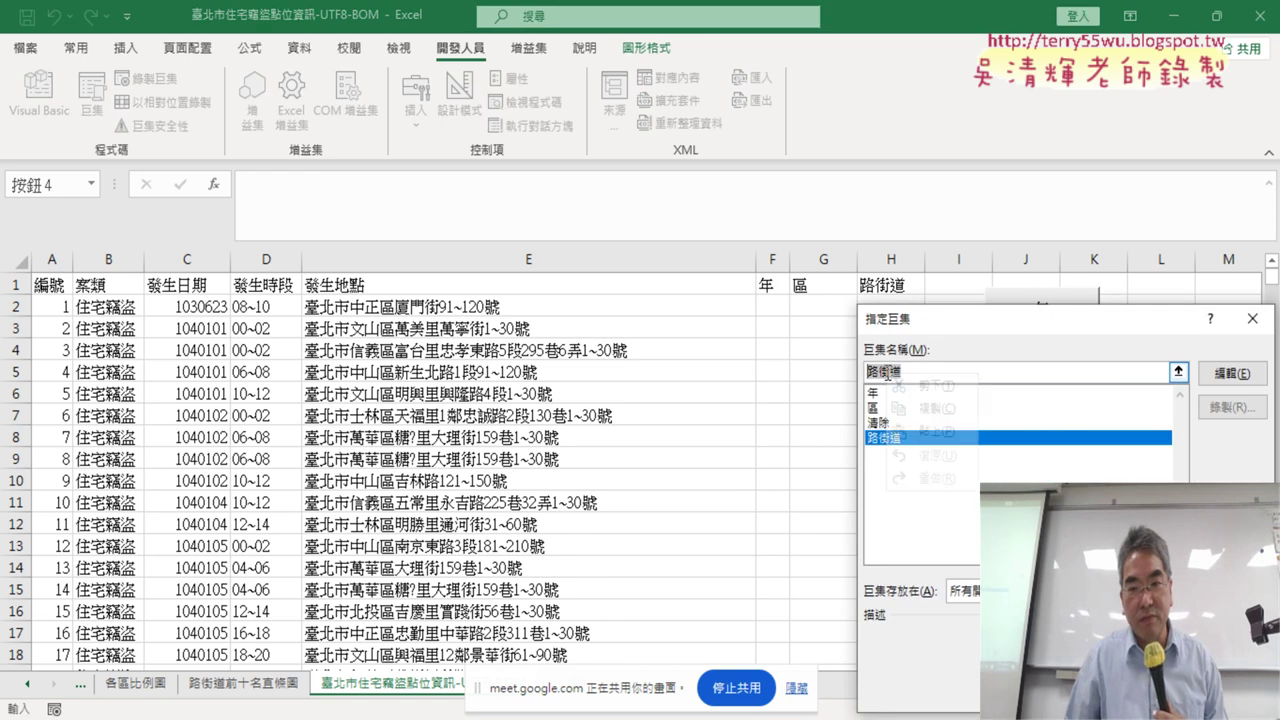
{"action": "right_click", "coordinate": [868, 371]}
{"action": "left_click", "coordinate": [936, 419]}
{"action": "key", "text": "Escape"}
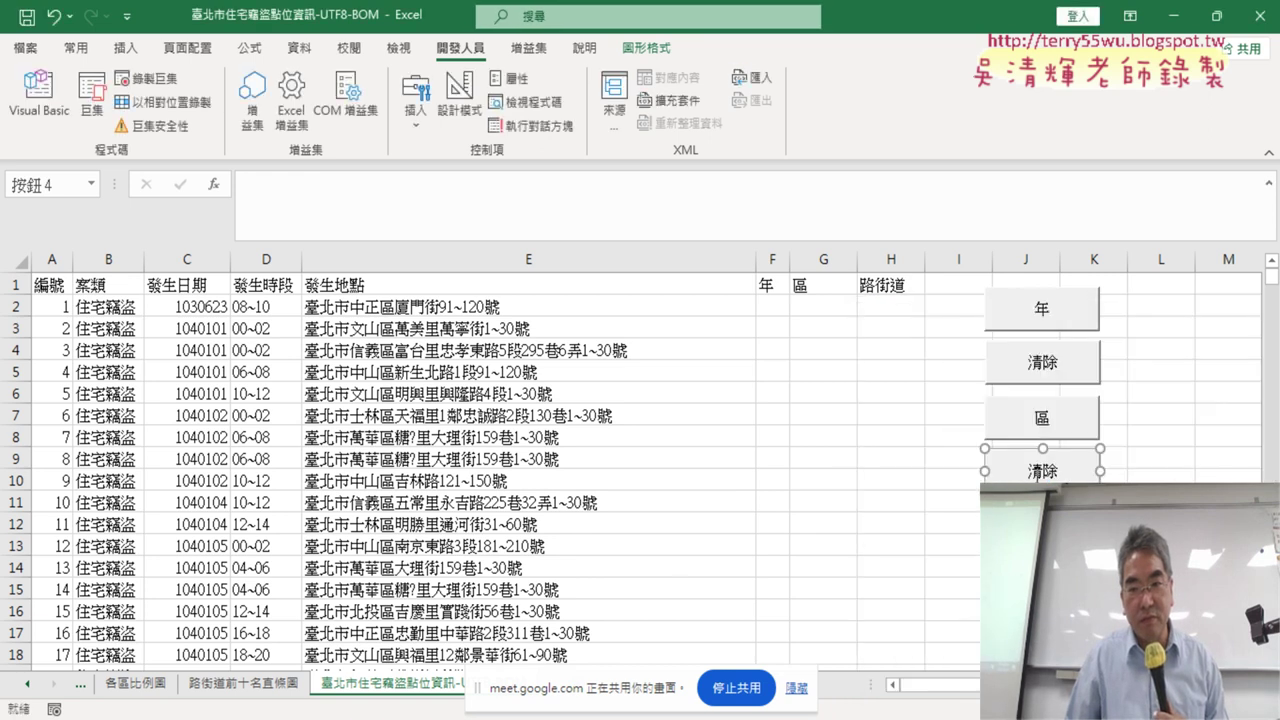
{"action": "key", "text": "BackSpace"}
{"action": "key", "text": "BackSpace"}
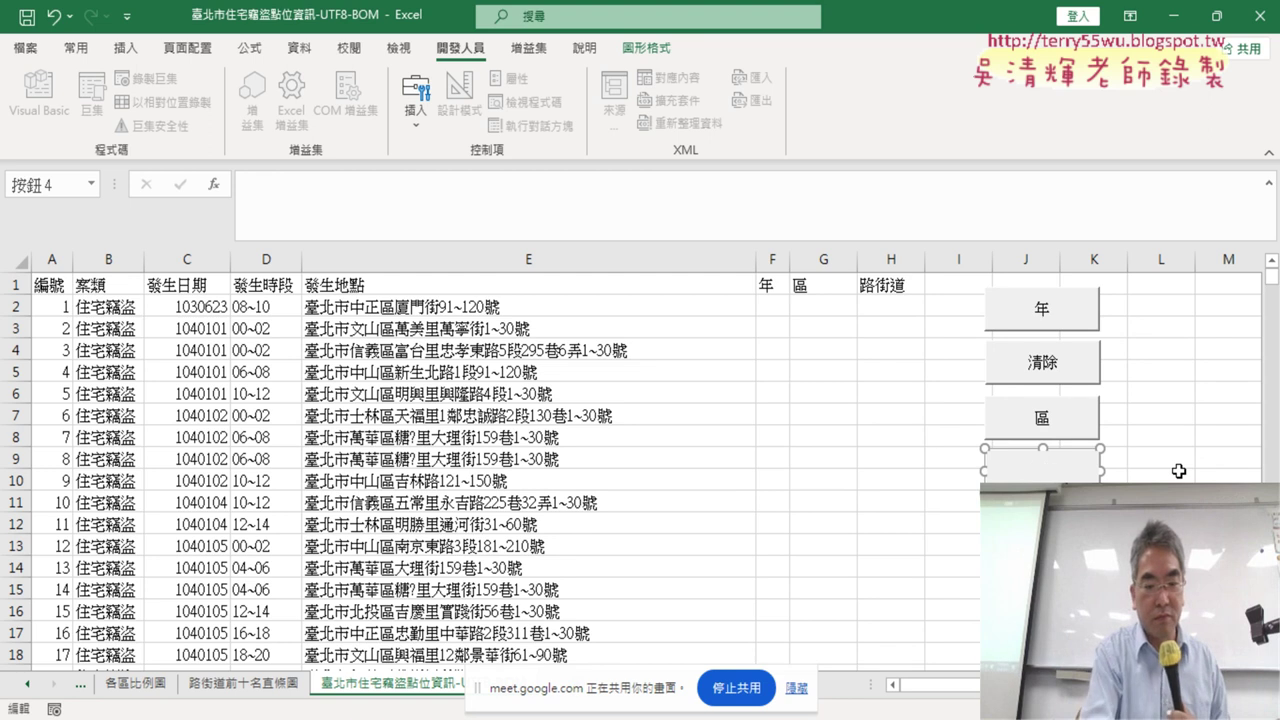
{"action": "type", "text": "路街道"}
{"action": "left_click", "coordinate": [1179, 471]}
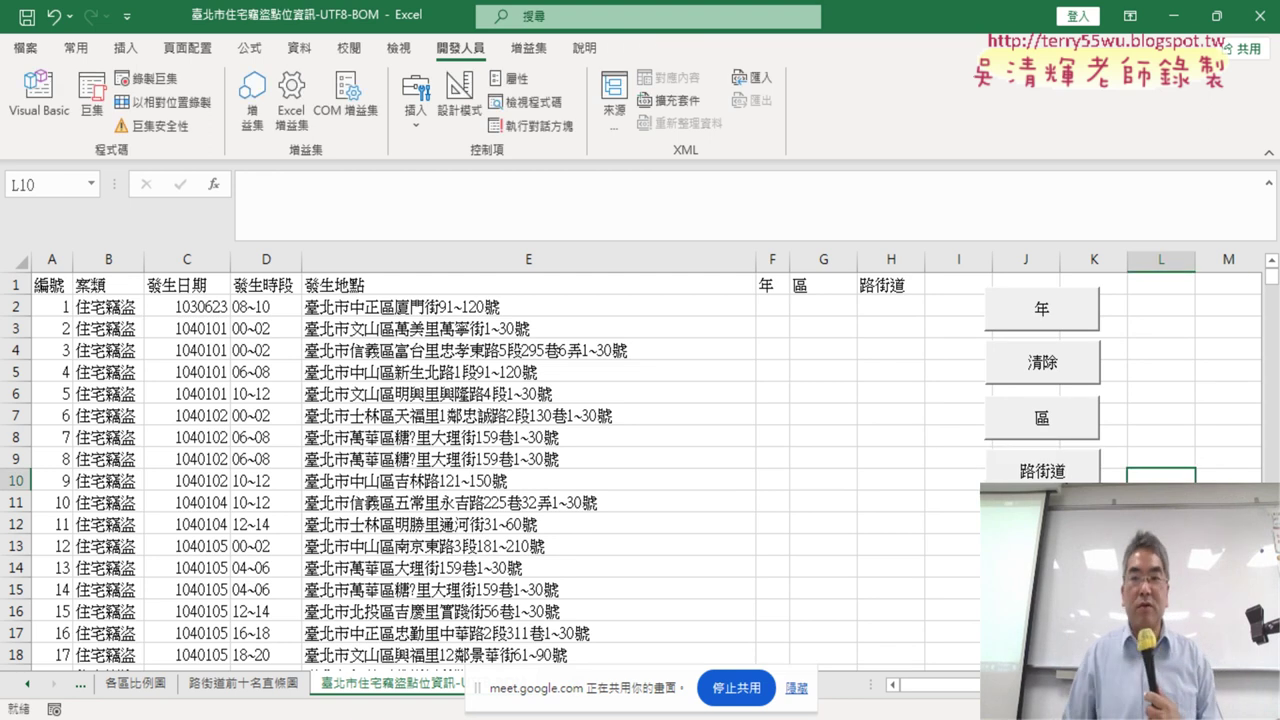
{"action": "left_click", "coordinate": [1048, 328]}
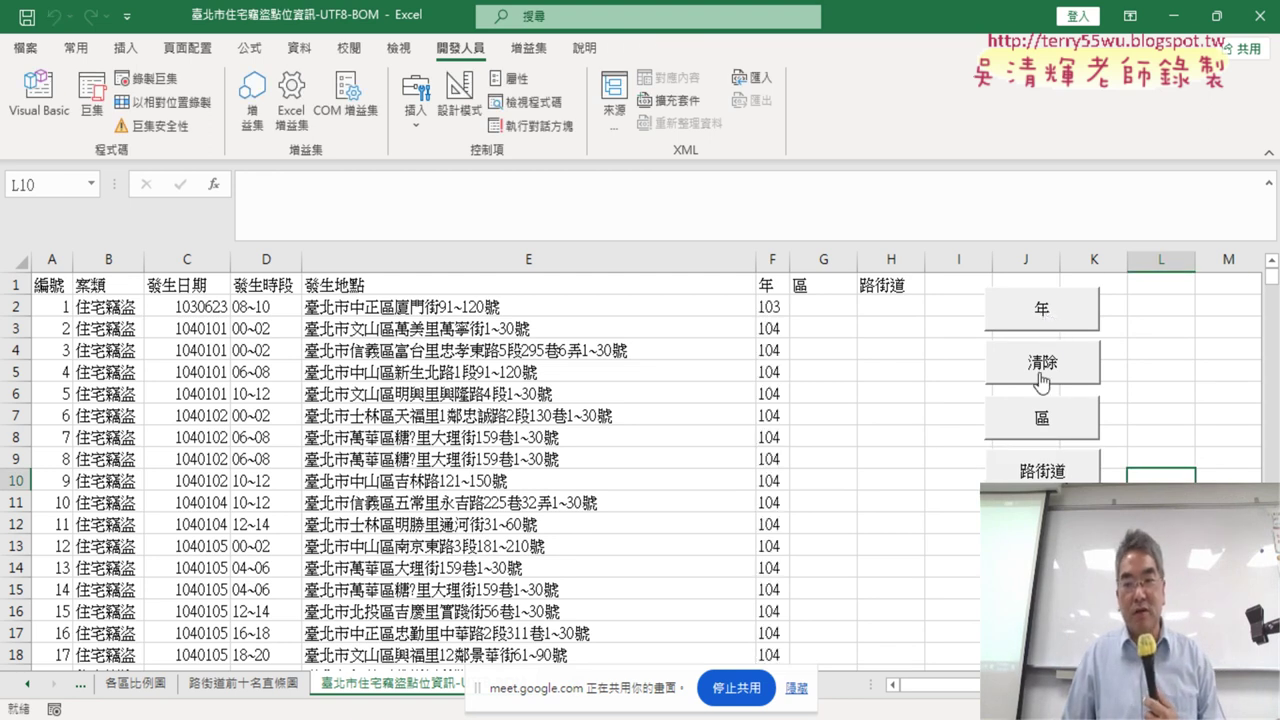
{"action": "left_click", "coordinate": [1049, 426]}
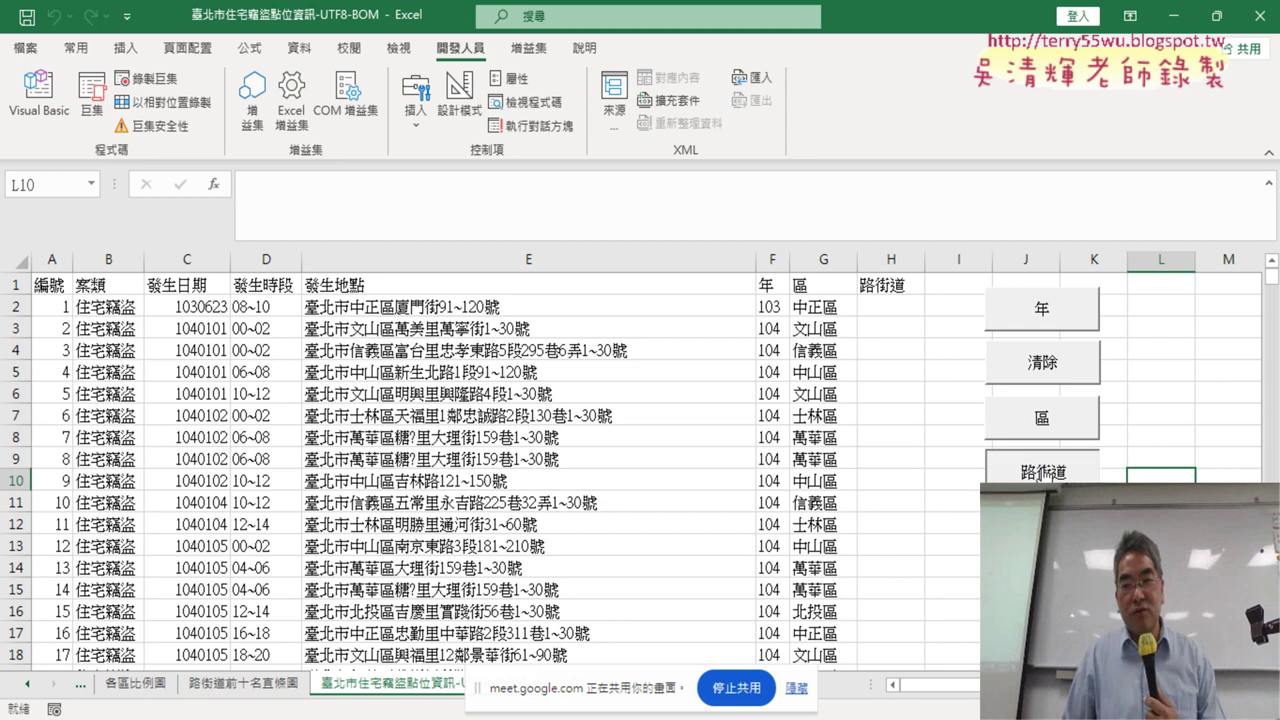
{"action": "left_click", "coordinate": [1043, 473]}
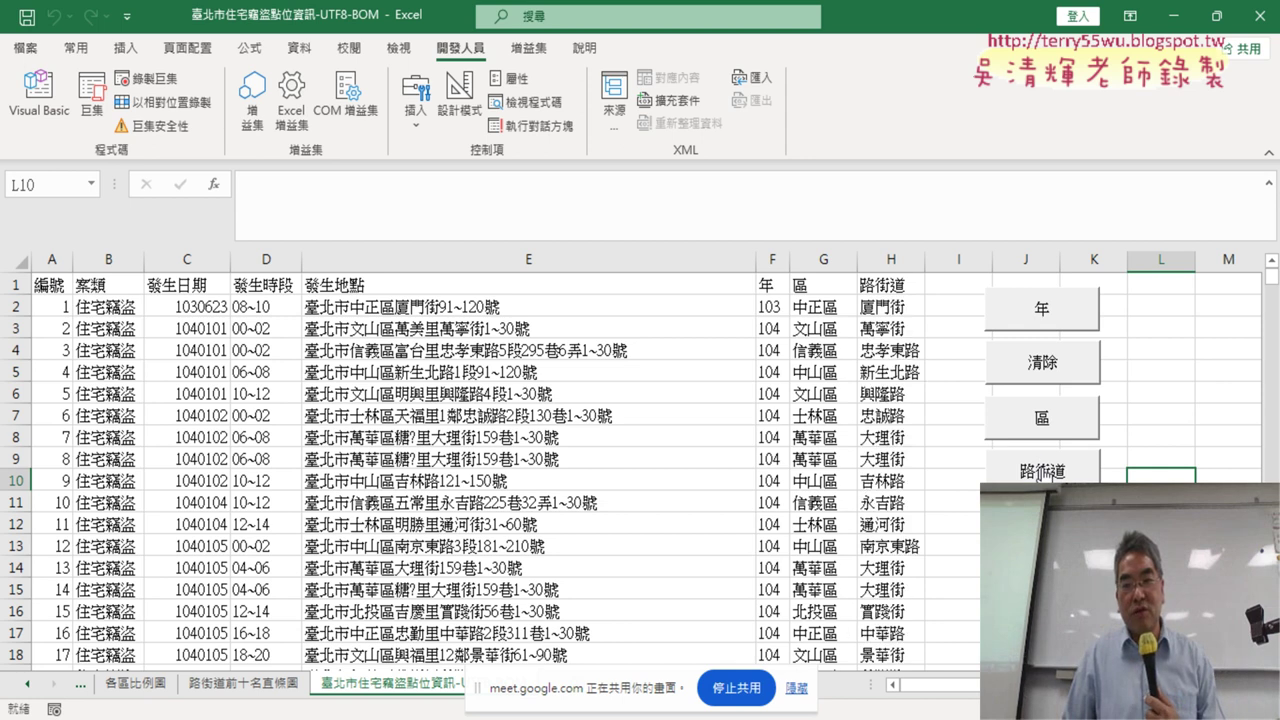
{"action": "left_click", "coordinate": [1050, 375]}
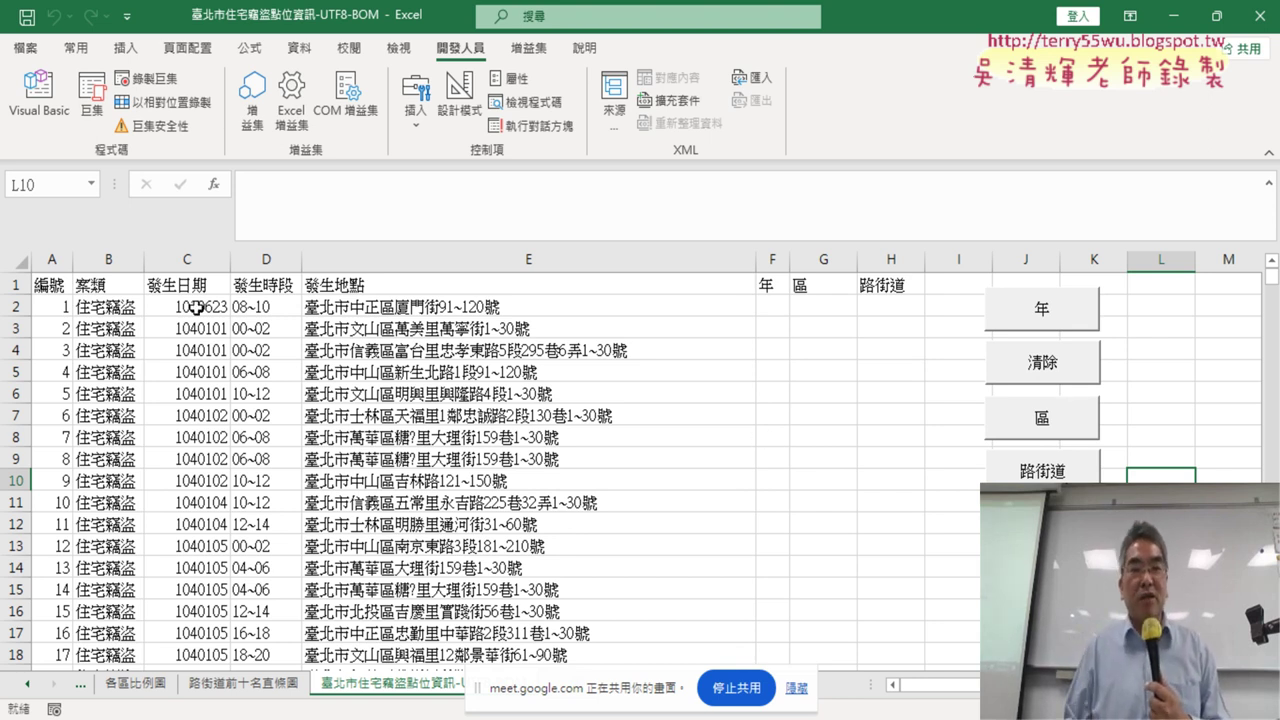
- Open the Visual Basic editor on Module1 and look over the 年, 區, 路街道 and 清除 code
{"action": "left_click", "coordinate": [38, 95]}
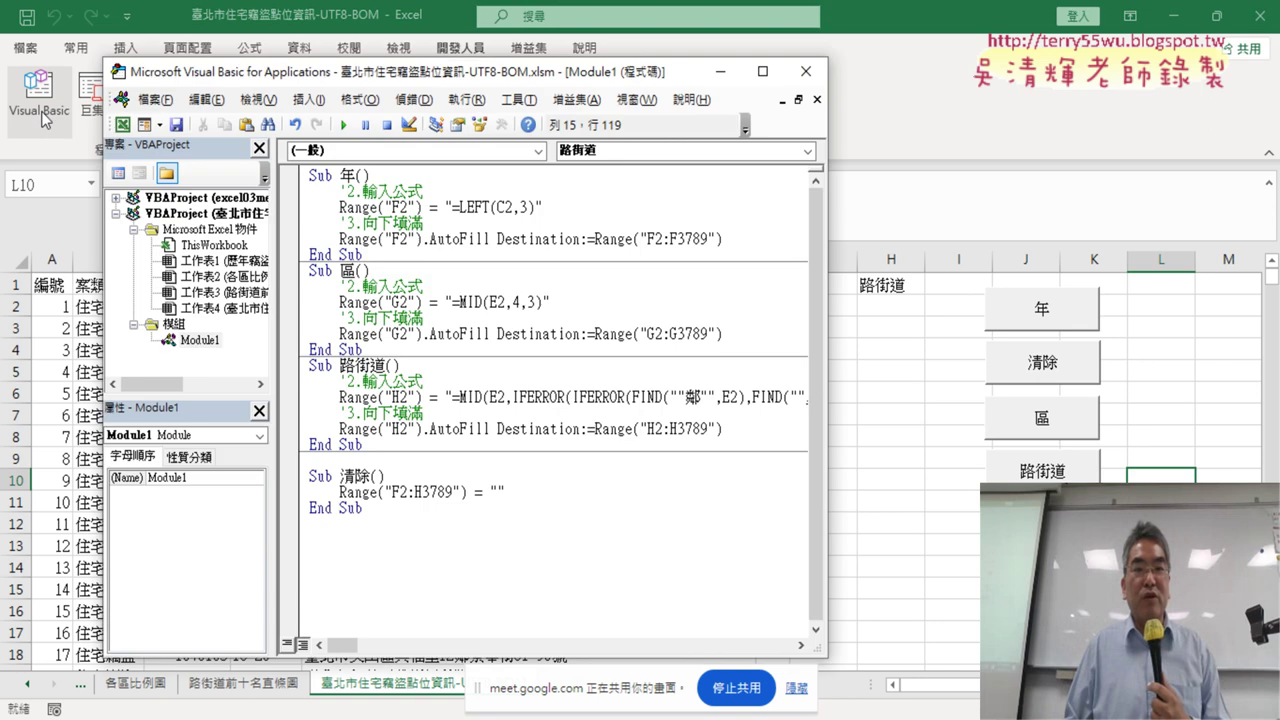
{"action": "left_click", "coordinate": [201, 343]}
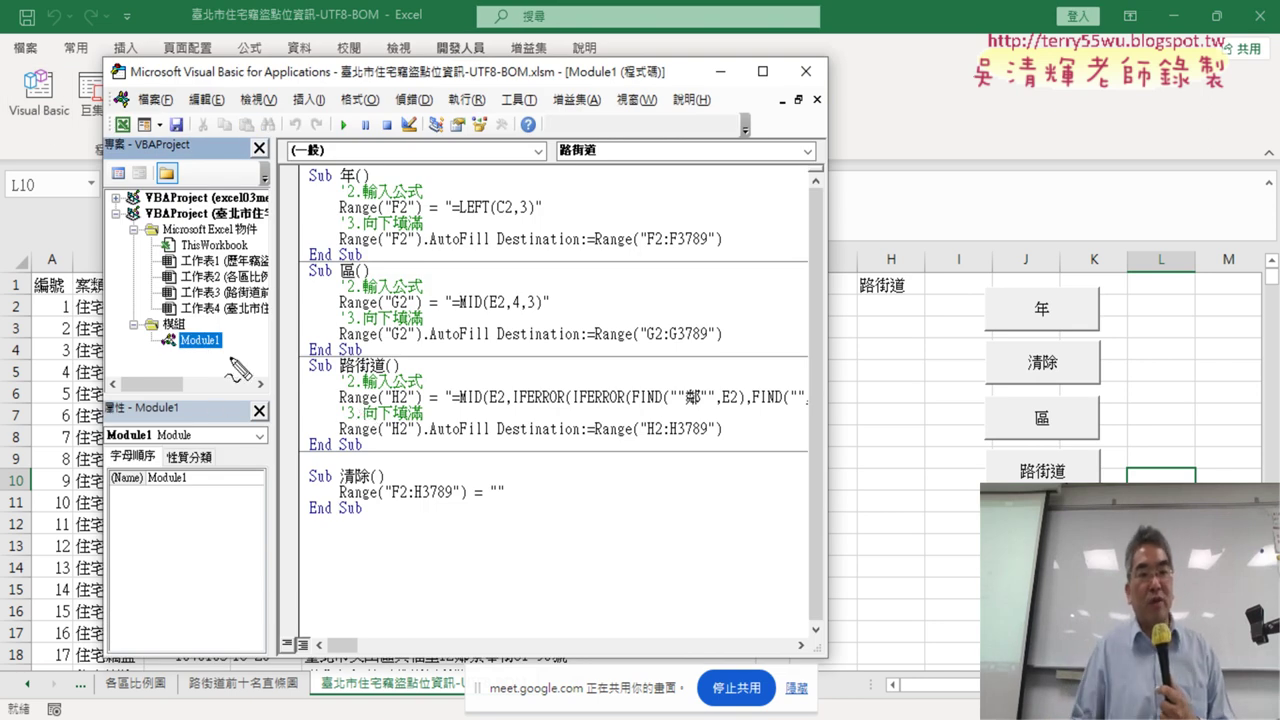
{"action": "mouse_move", "coordinate": [228, 356]}
{"action": "left_mouse_down"}
{"action": "mouse_move", "coordinate": [168, 332]}
{"action": "mouse_move", "coordinate": [246, 338]}
{"action": "left_mouse_up"}
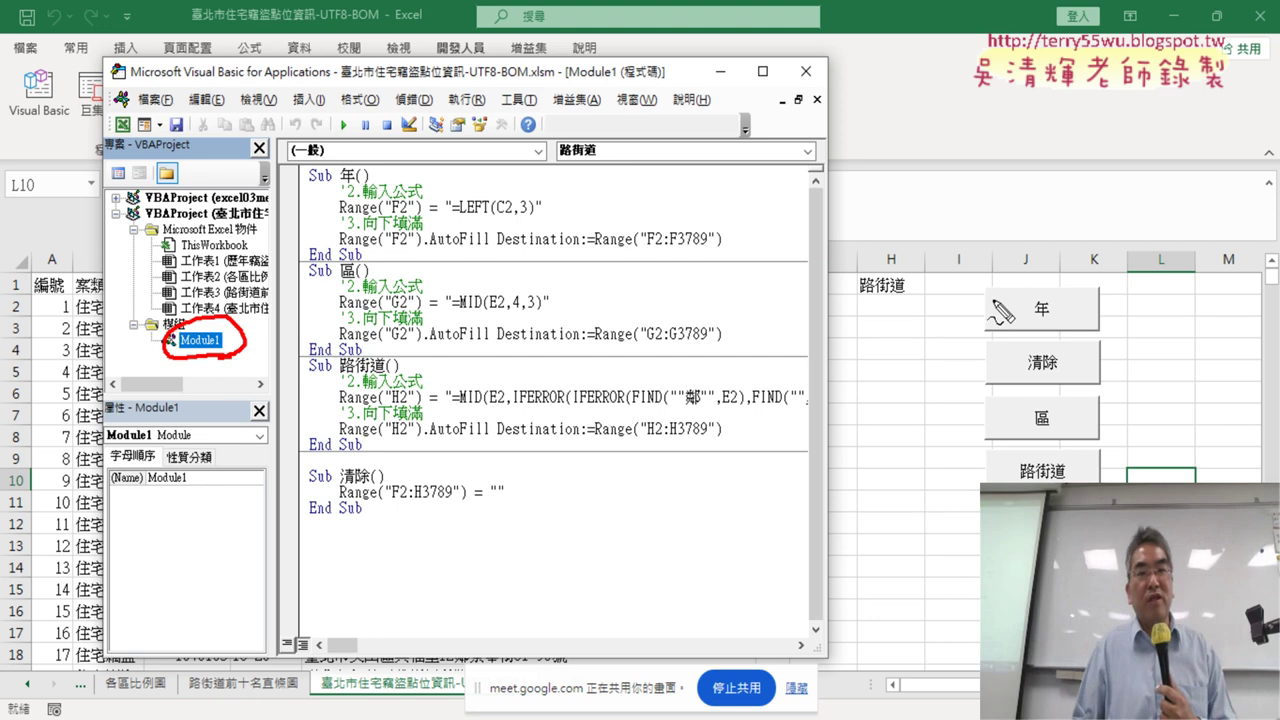
{"action": "mouse_move", "coordinate": [1060, 328]}
{"action": "left_mouse_down"}
{"action": "mouse_move", "coordinate": [992, 340]}
{"action": "mouse_move", "coordinate": [1108, 312]}
{"action": "left_mouse_up"}
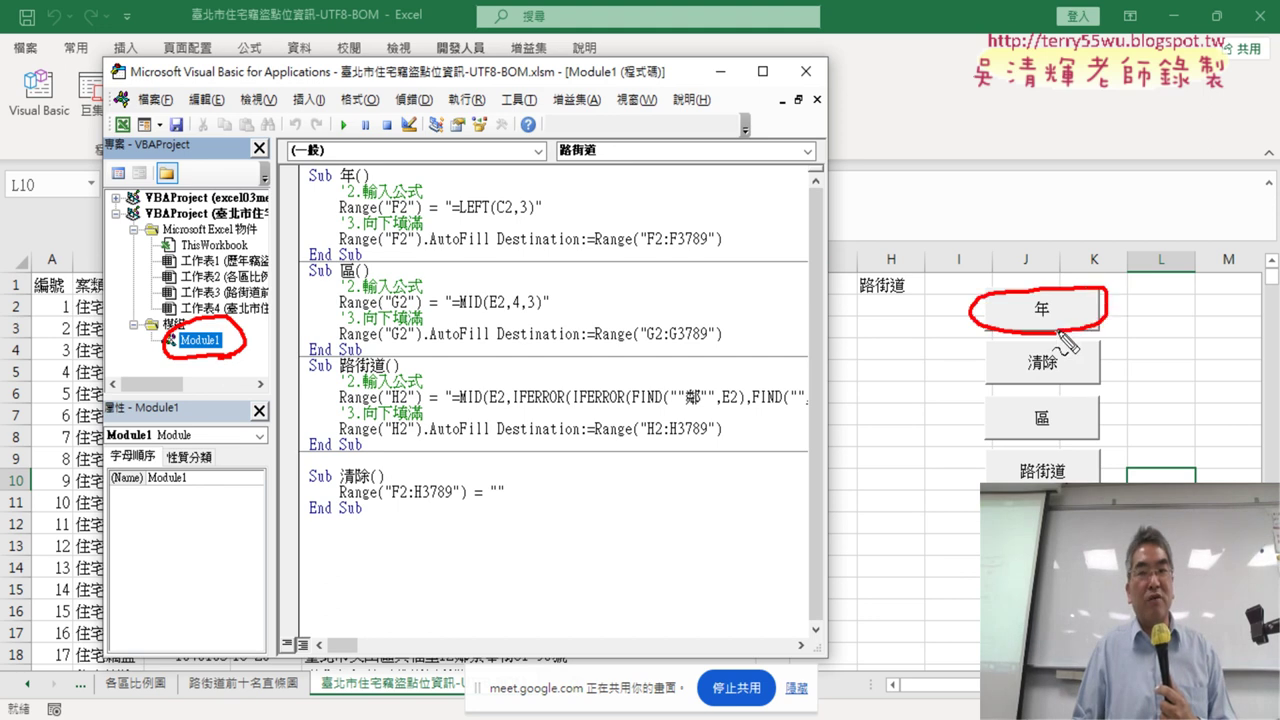
{"action": "mouse_move", "coordinate": [304, 184]}
{"action": "left_mouse_down"}
{"action": "mouse_move", "coordinate": [948, 296]}
{"action": "mouse_move", "coordinate": [926, 302]}
{"action": "left_mouse_up"}
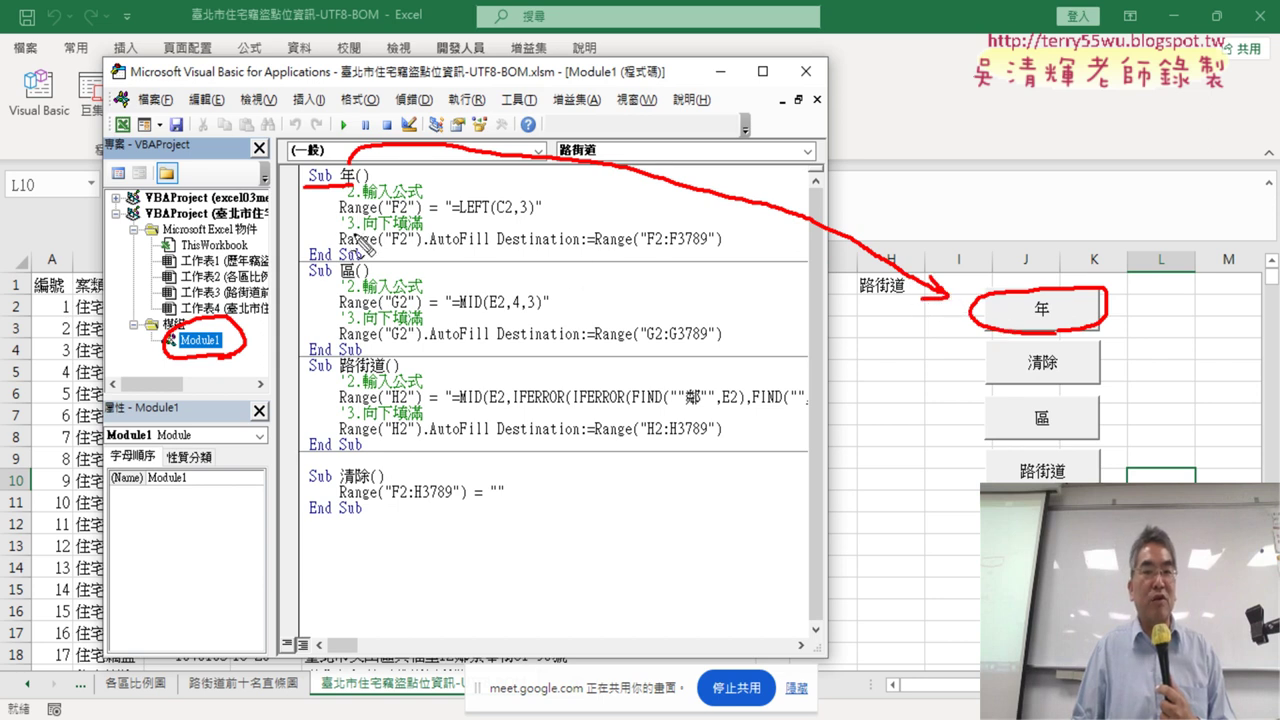
{"action": "mouse_move", "coordinate": [326, 287]}
{"action": "left_mouse_down"}
{"action": "mouse_move", "coordinate": [558, 288]}
{"action": "mouse_move", "coordinate": [976, 395]}
{"action": "left_mouse_up"}
{"action": "mouse_move", "coordinate": [338, 378]}
{"action": "left_mouse_down"}
{"action": "mouse_move", "coordinate": [396, 373]}
{"action": "mouse_move", "coordinate": [994, 465]}
{"action": "left_mouse_up"}
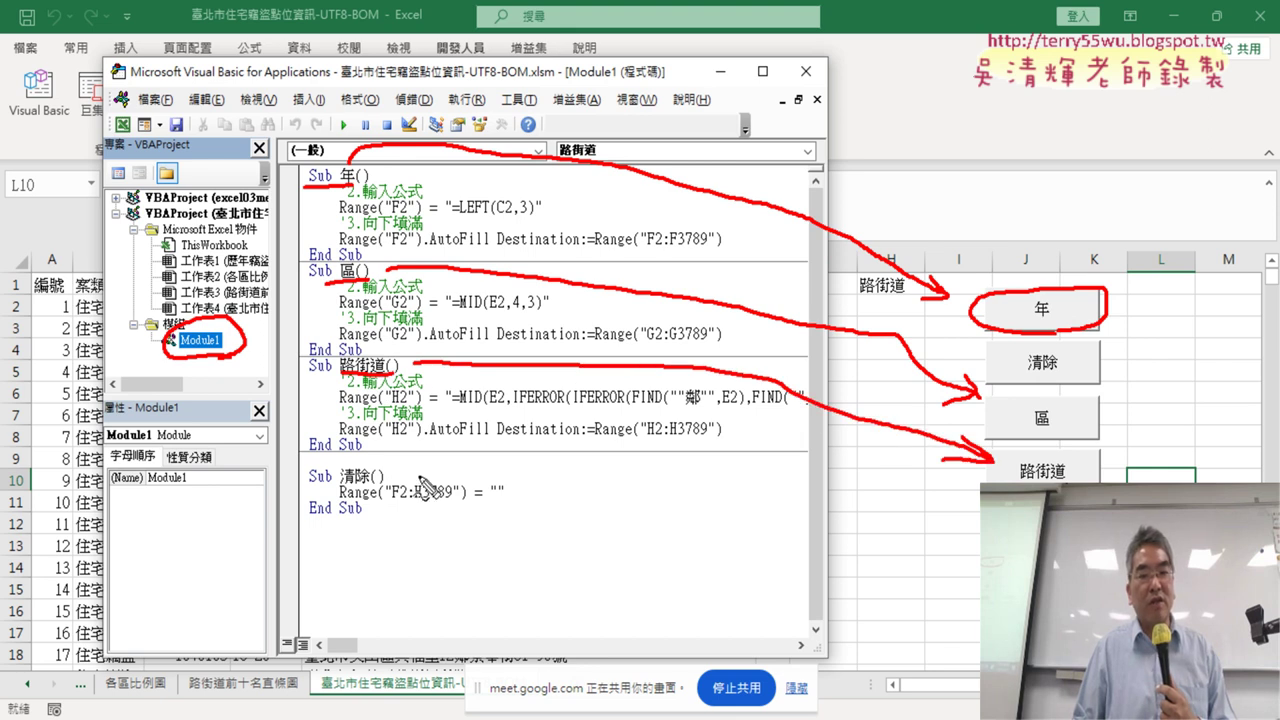
{"action": "left_click_drag", "start_coordinate": [312, 487], "coordinate": [382, 484]}
{"action": "mouse_move", "coordinate": [525, 494]}
{"action": "left_mouse_down"}
{"action": "mouse_move", "coordinate": [645, 510]}
{"action": "mouse_move", "coordinate": [972, 350]}
{"action": "left_mouse_up"}
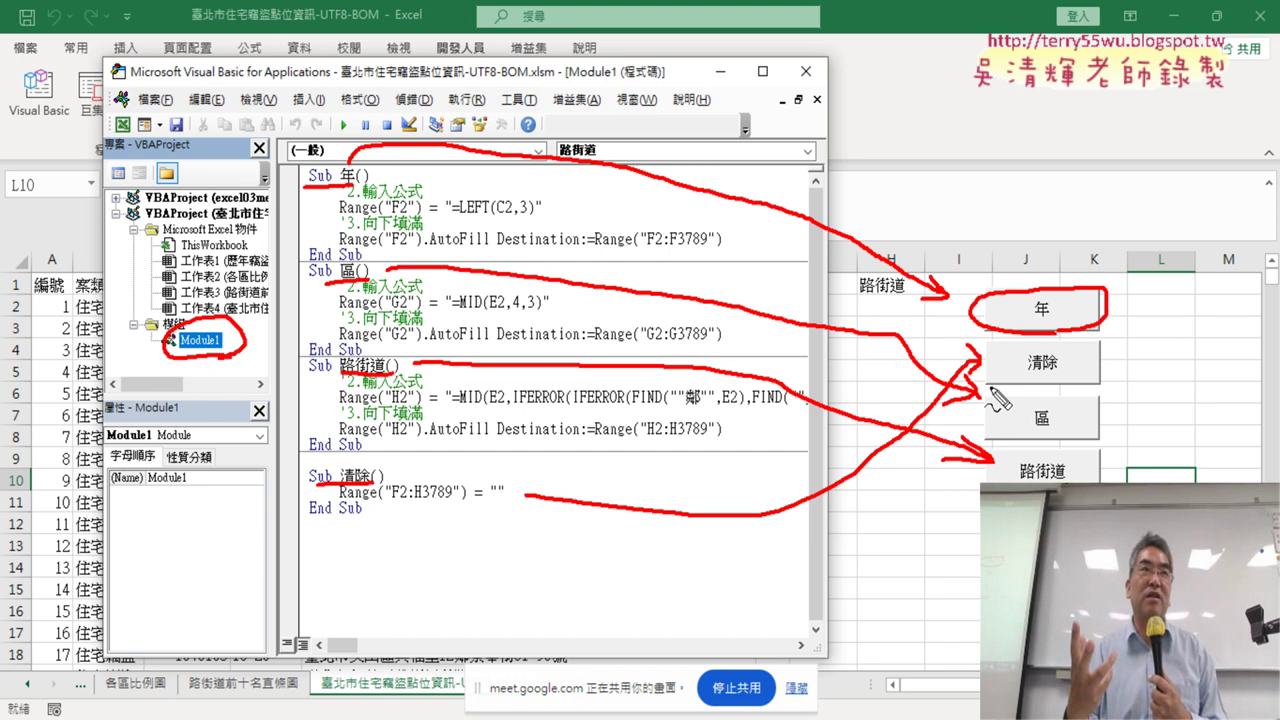
{"action": "key", "text": "Escape"}
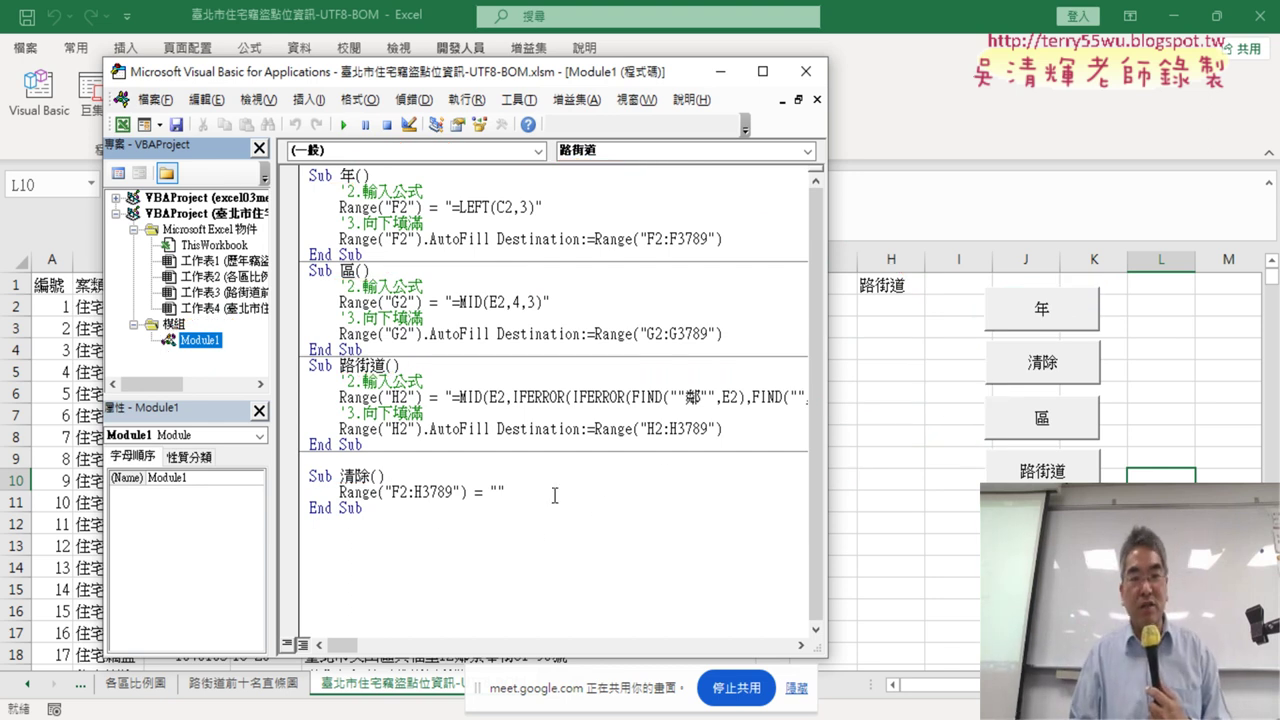
{"action": "left_click", "coordinate": [376, 525]}
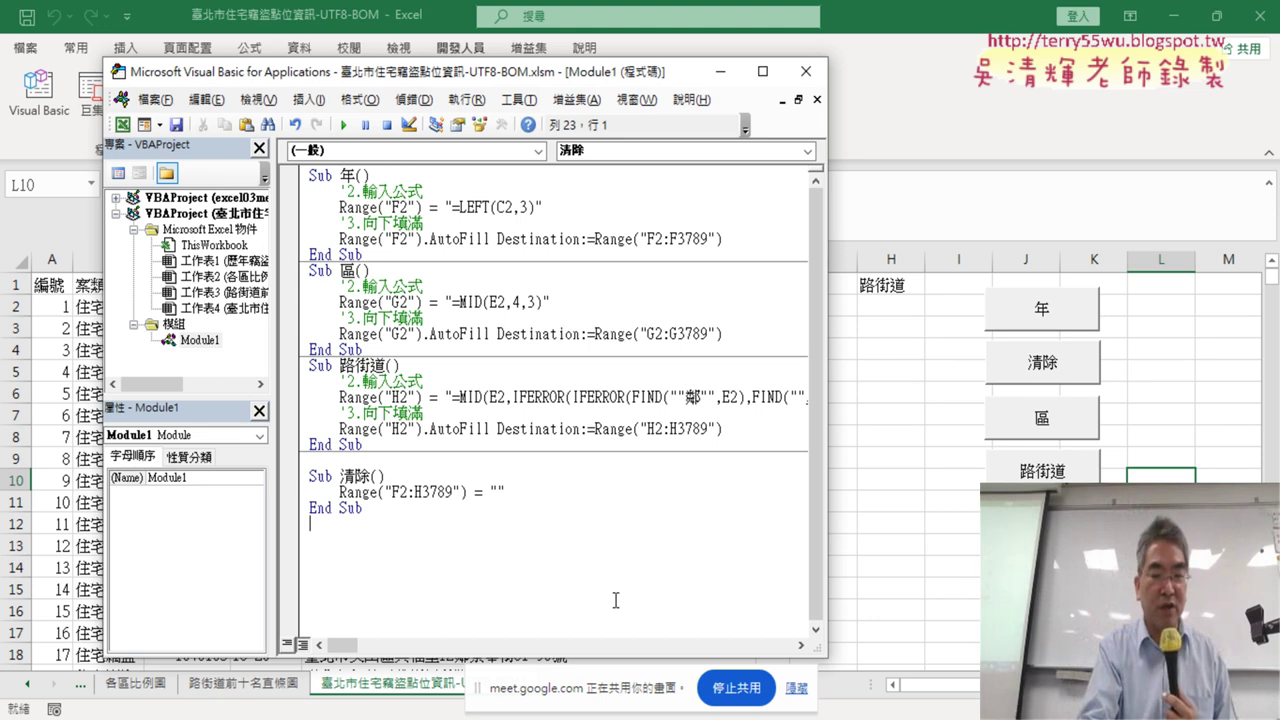
- Below the 清除 macro, declare Sub 三合一() and start an indented call line
{"action": "key", "text": "Return"}
{"action": "type", "text": "s"}
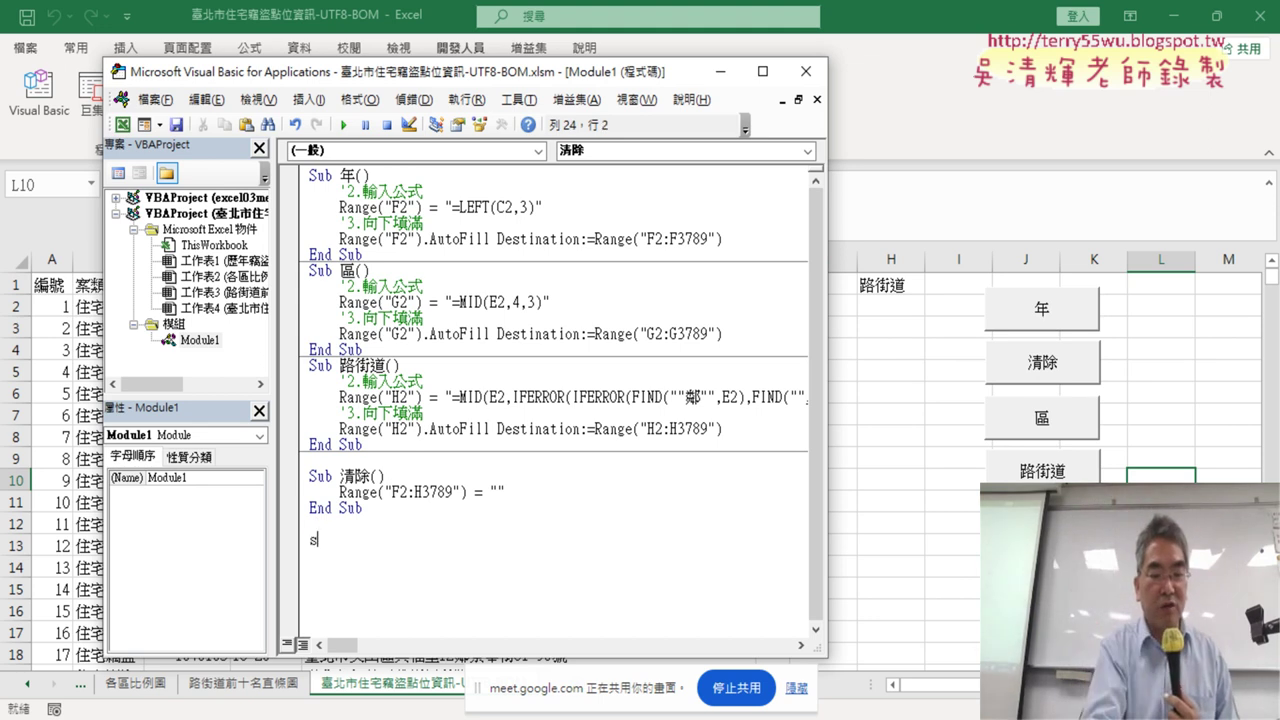
{"action": "type", "text": "ub"}
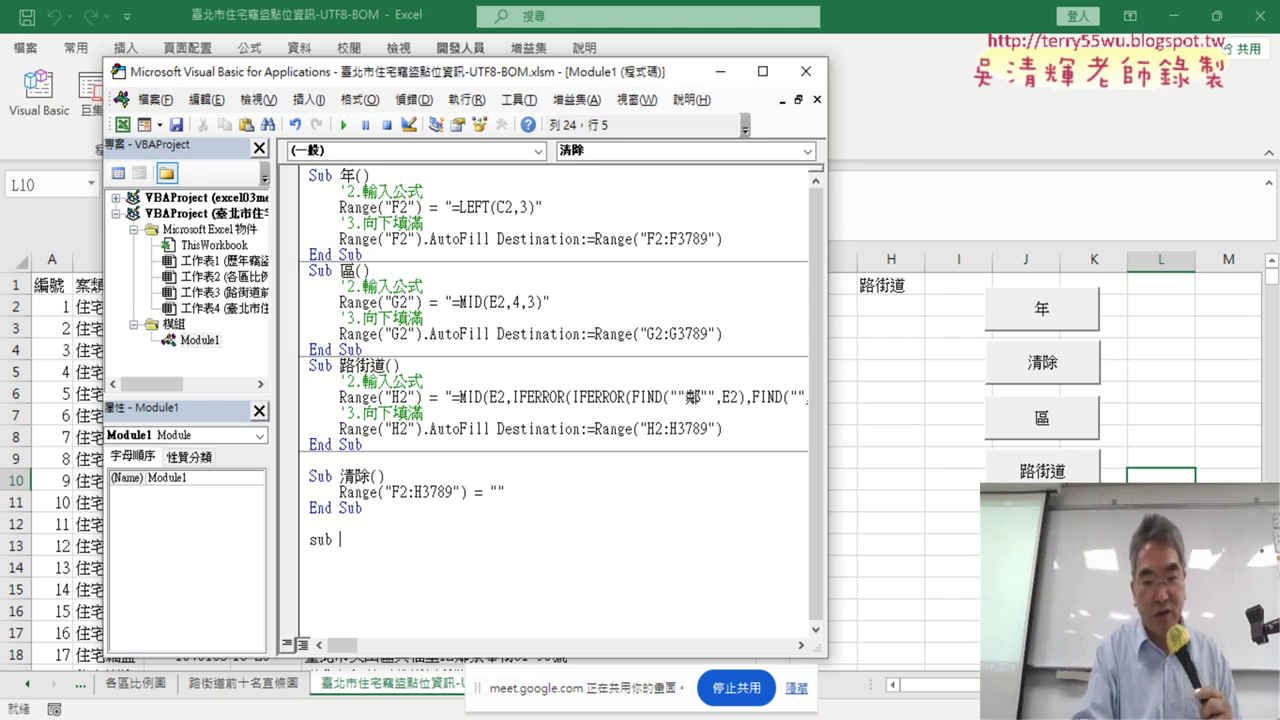
{"action": "type", "text": "三"}
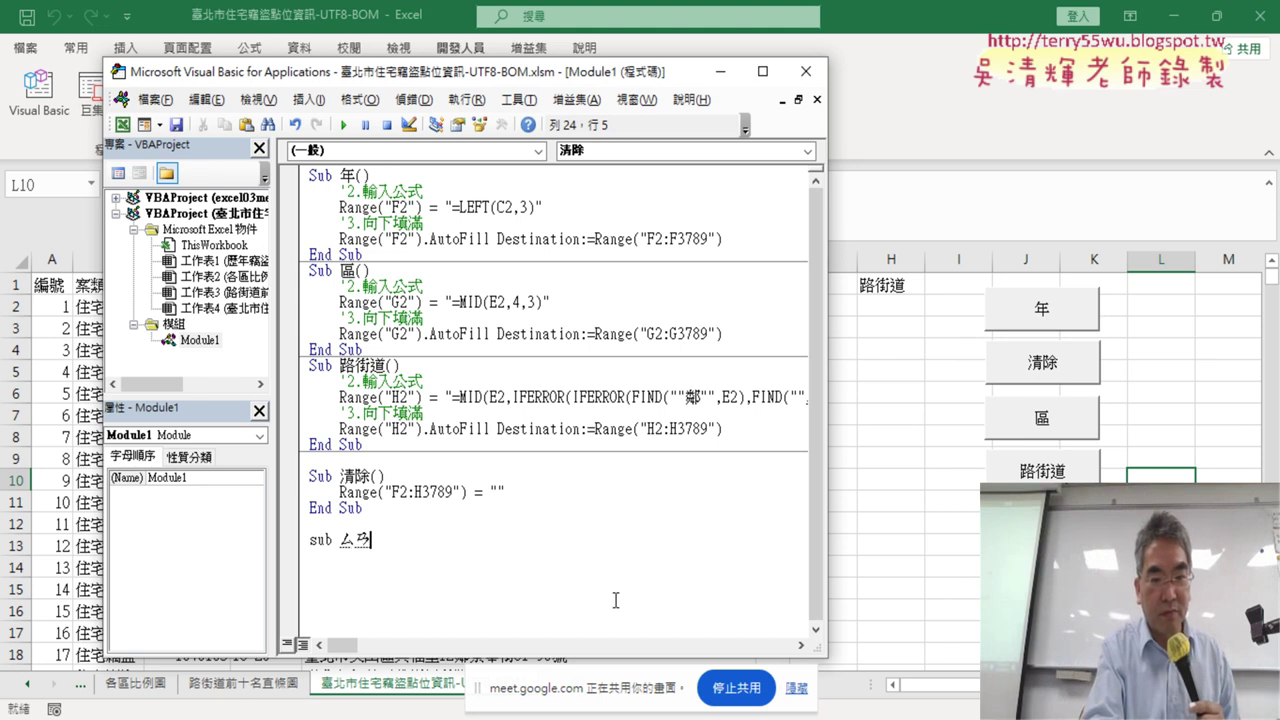
{"action": "type", "text": "ㄏ"}
{"action": "type", "text": "合"}
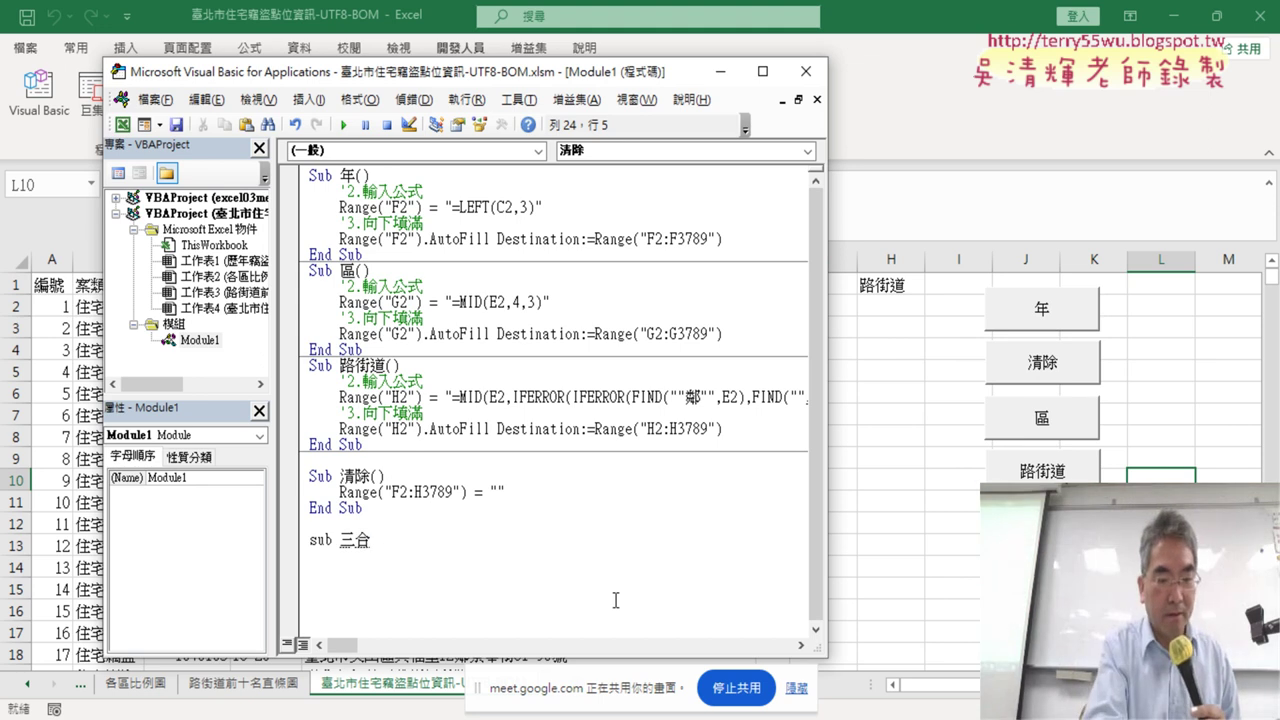
{"action": "type", "text": "一"}
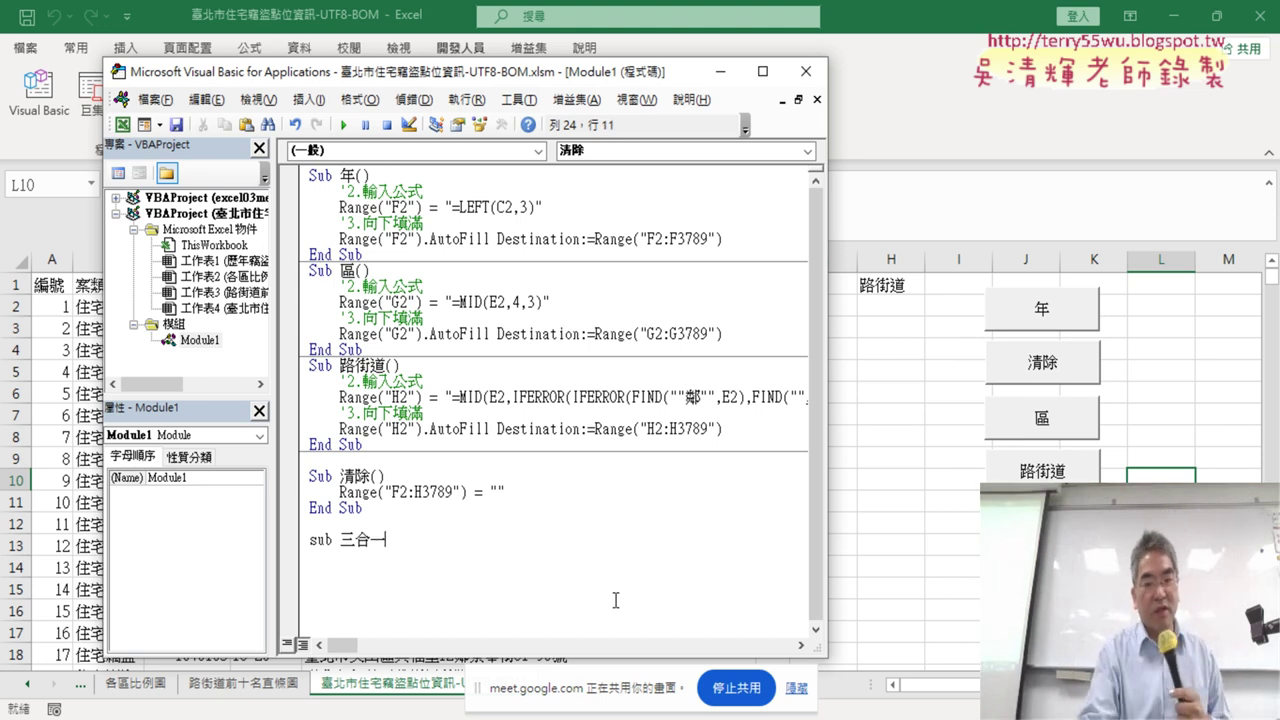
{"action": "key", "text": "Return"}
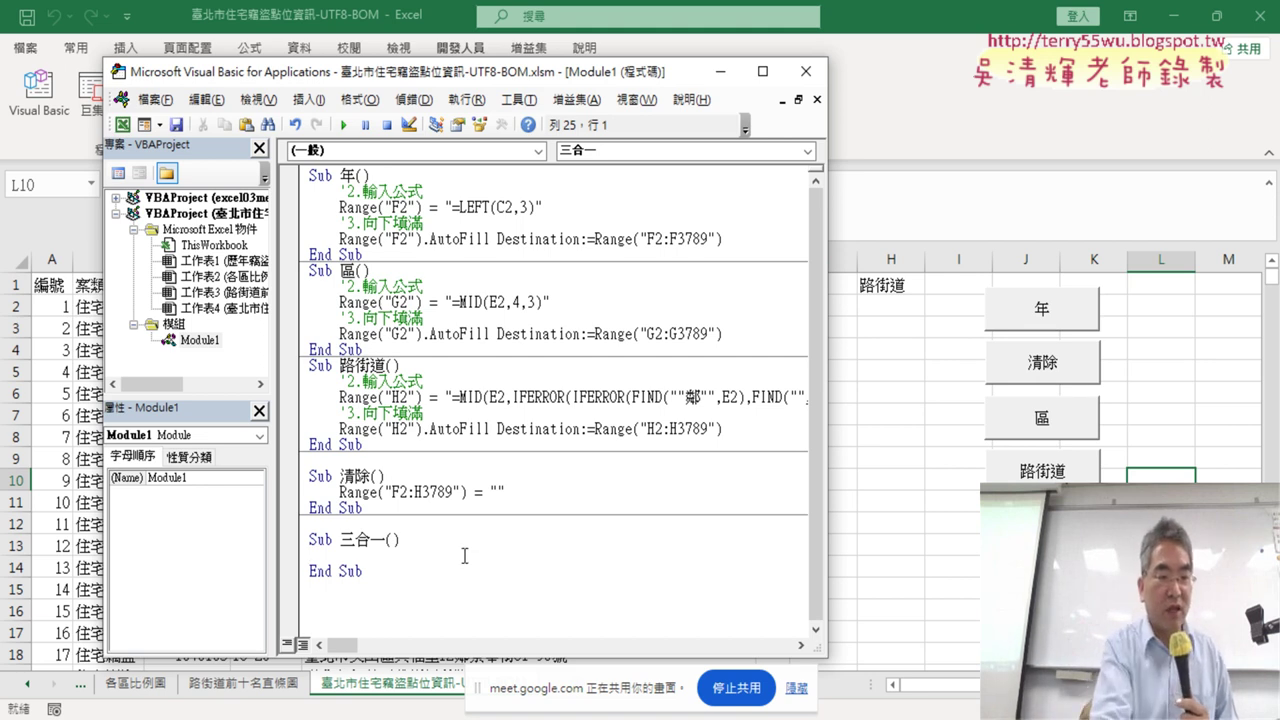
{"action": "key", "text": "Tab"}
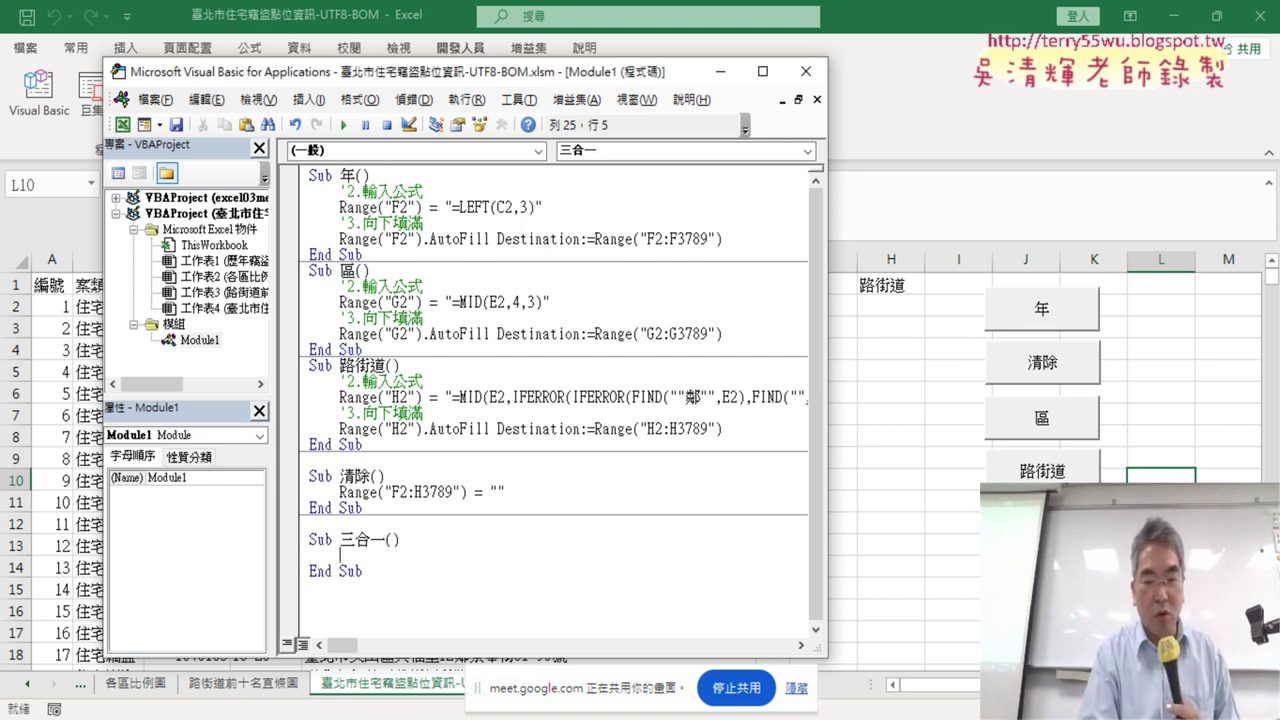
{"action": "type", "text": "call"}
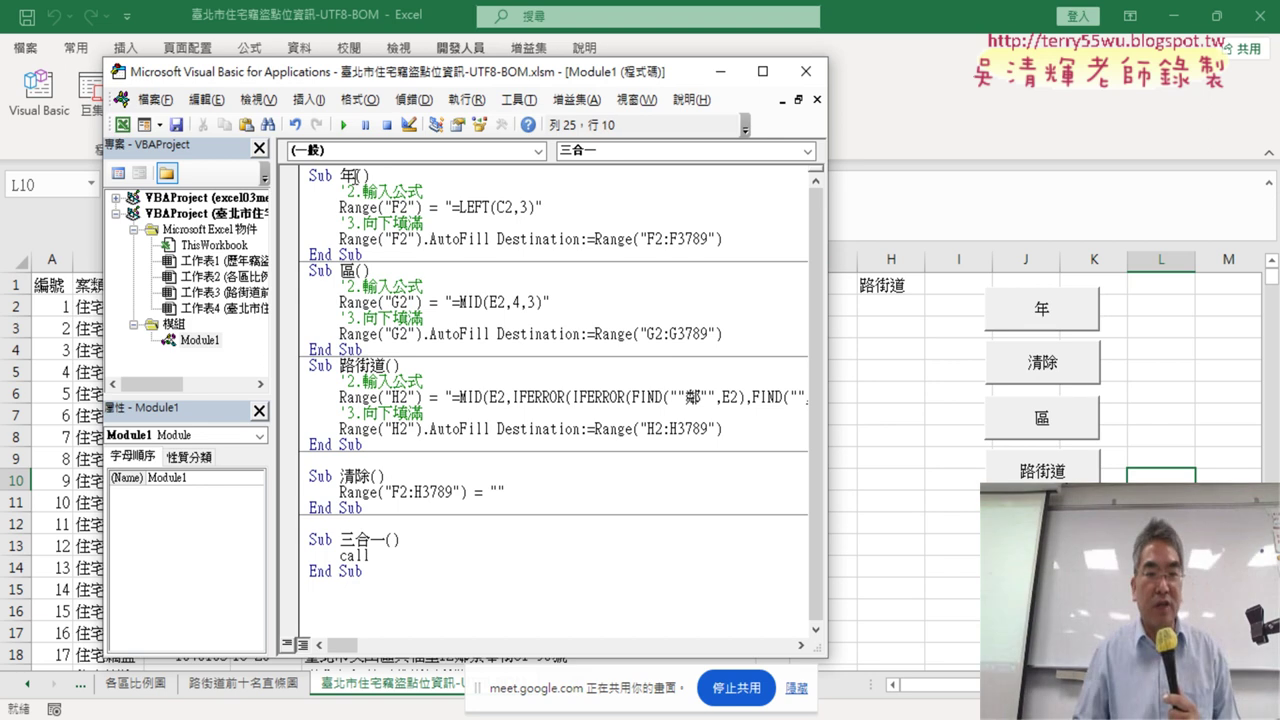
{"action": "left_click", "coordinate": [356, 177]}
{"action": "left_click", "coordinate": [617, 447]}
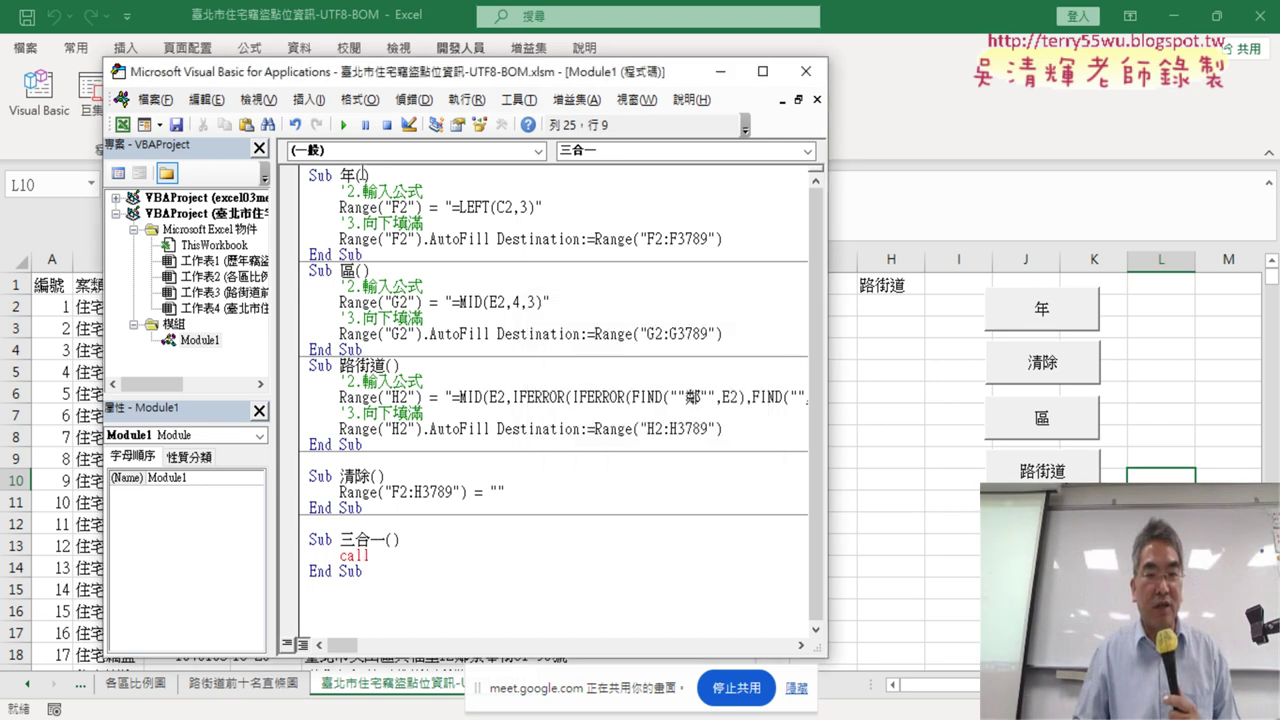
- Fill 三合一 with three Call 年 lines by copying and pasting
{"action": "double_click", "coordinate": [350, 175]}
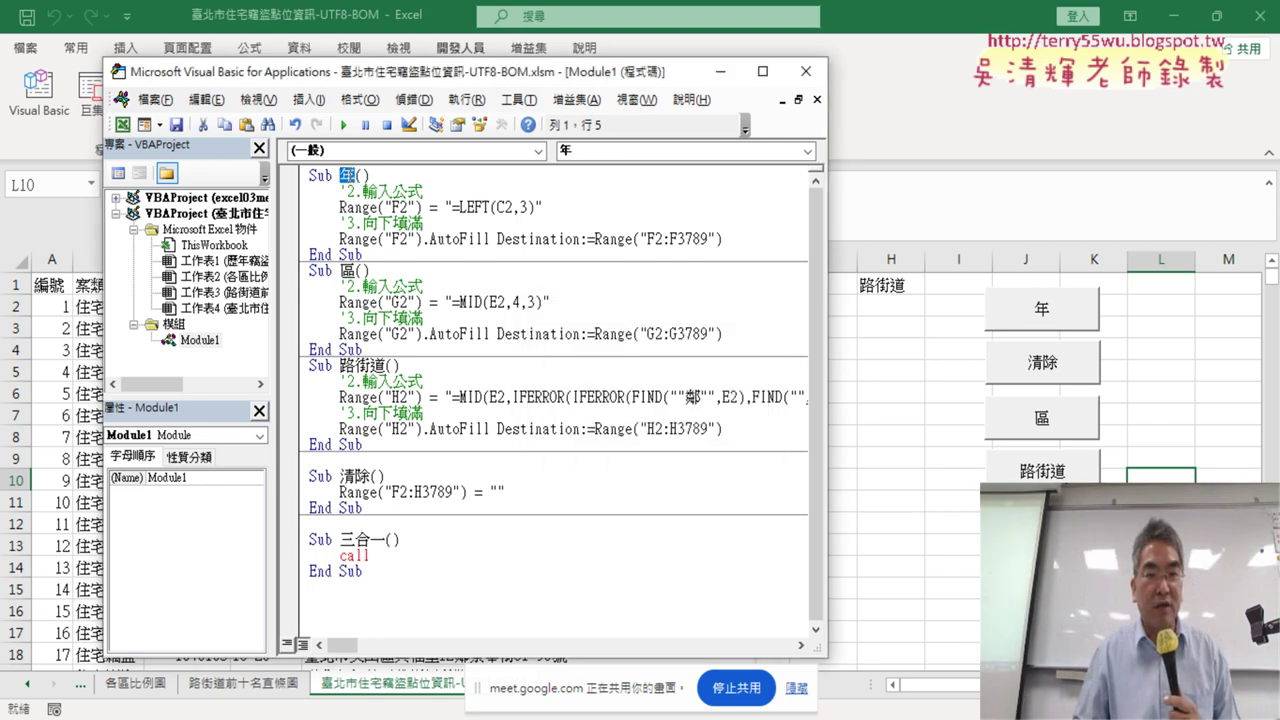
{"action": "key", "text": "ctrl+c"}
{"action": "left_click", "coordinate": [405, 556]}
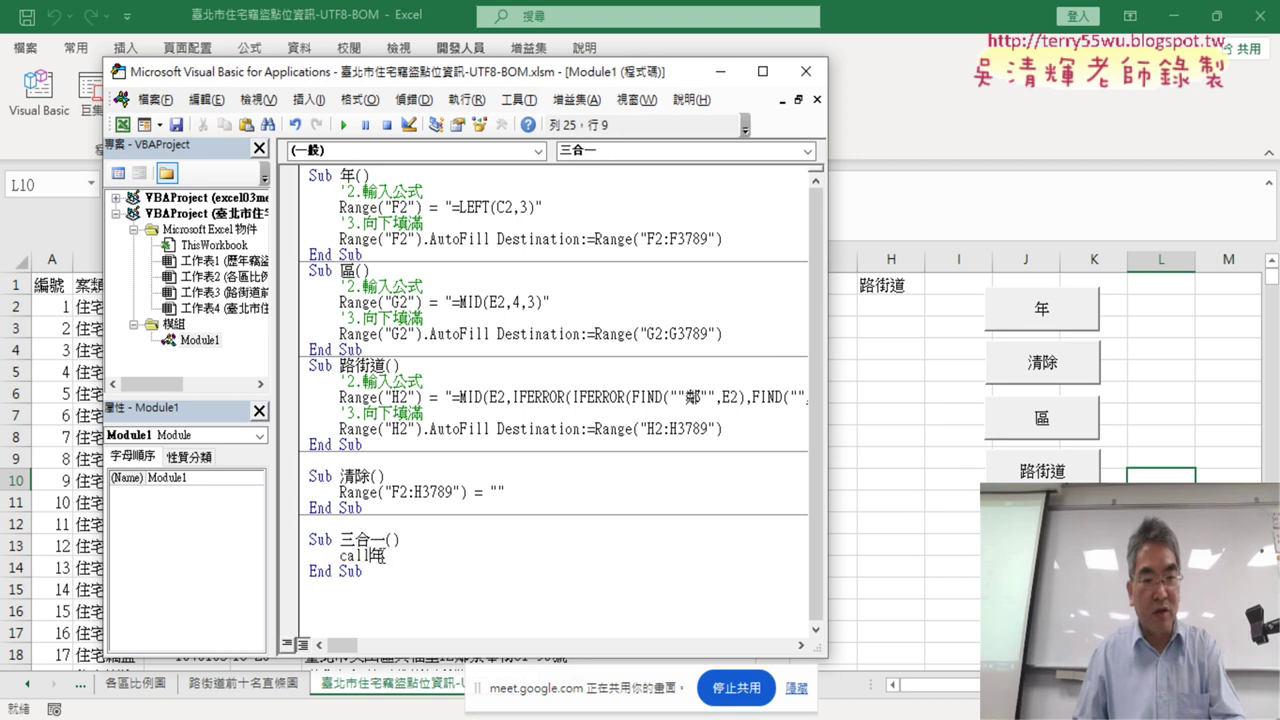
{"action": "key", "text": "ctrl+v"}
{"action": "key", "text": "Return"}
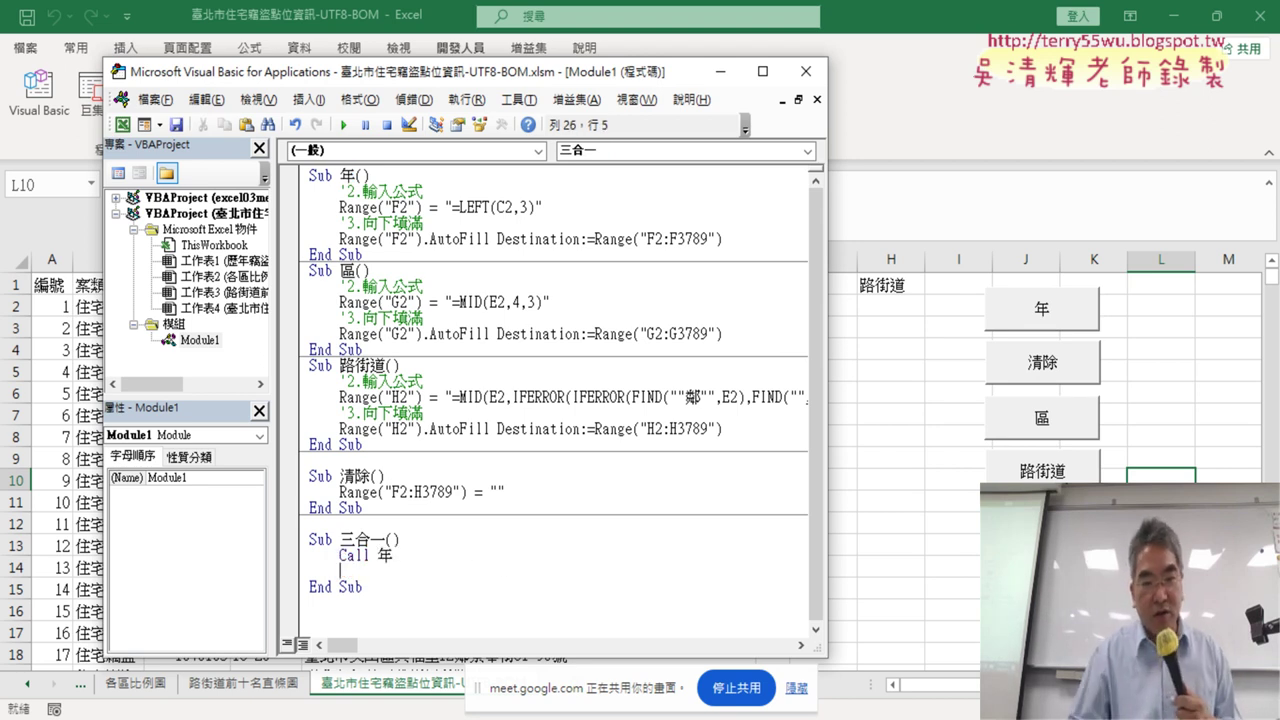
{"action": "left_click_drag", "start_coordinate": [394, 556], "coordinate": [340, 556]}
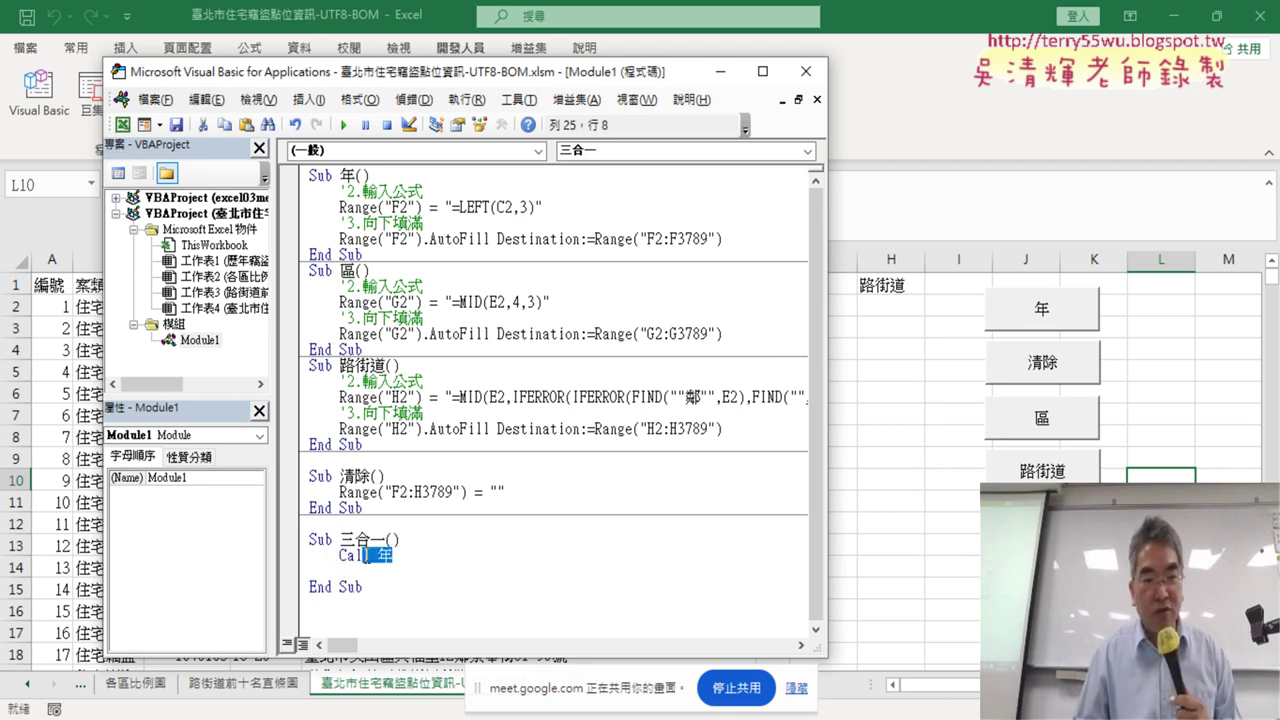
{"action": "key", "text": "ctrl+c"}
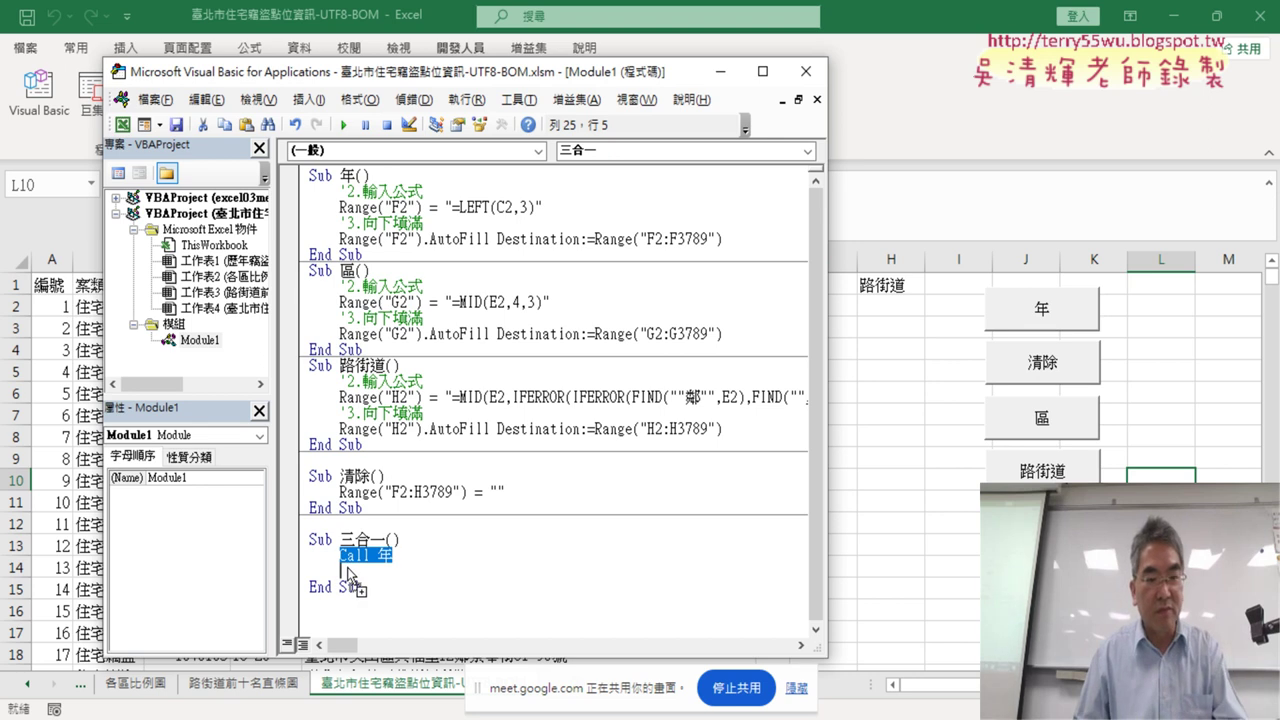
{"action": "left_click", "coordinate": [349, 573]}
{"action": "key", "text": "ctrl+v"}
{"action": "key", "text": "Return"}
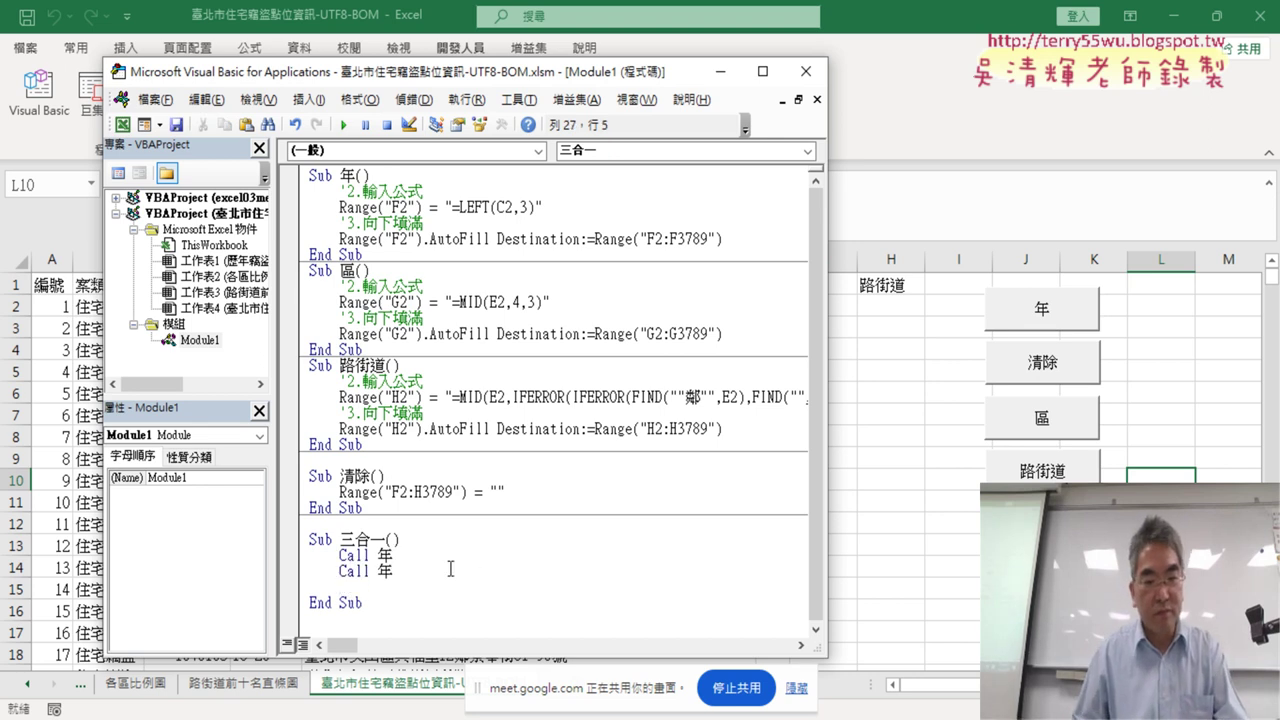
{"action": "left_click_drag", "start_coordinate": [394, 571], "coordinate": [334, 571]}
{"action": "key", "text": "ctrl+c"}
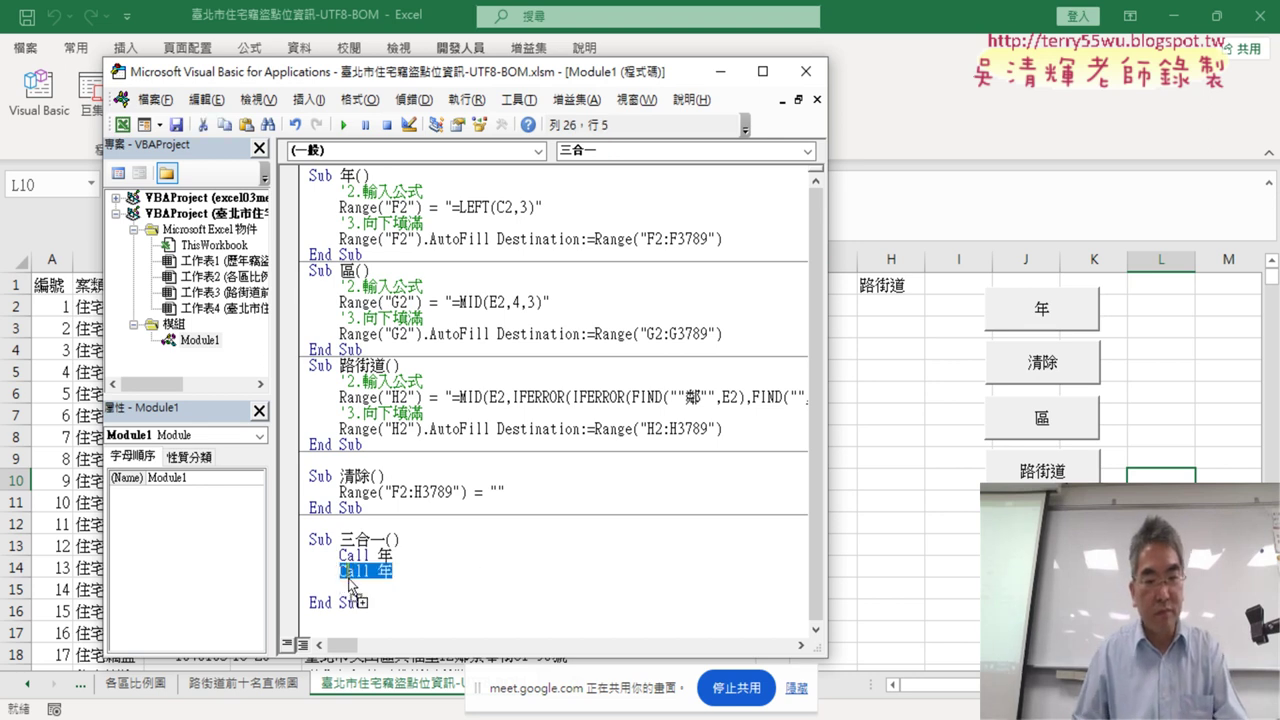
{"action": "left_click", "coordinate": [388, 588]}
{"action": "key", "text": "ctrl+v"}
- Change the second and third calls to Call 區 and Call 路街道, then narrow the editor
{"action": "double_click", "coordinate": [349, 270]}
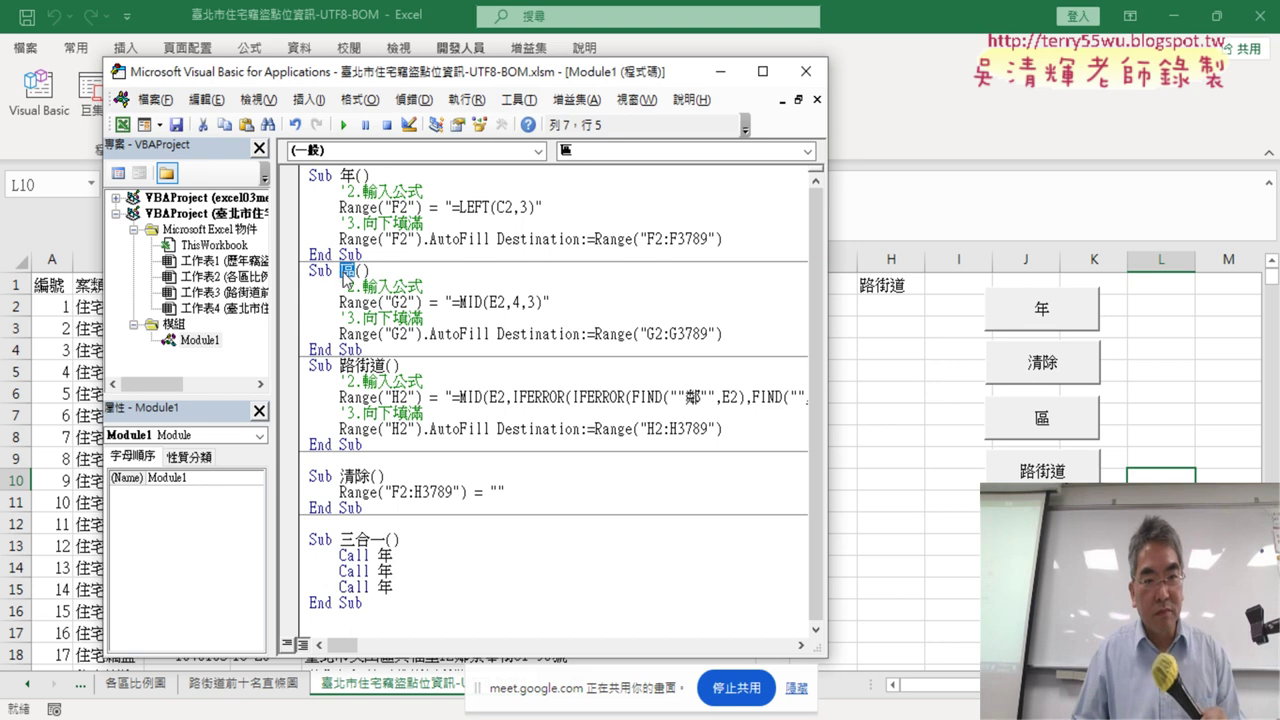
{"action": "right_click", "coordinate": [349, 270]}
{"action": "left_click", "coordinate": [385, 303]}
{"action": "double_click", "coordinate": [385, 571]}
{"action": "key", "text": "ctrl+v"}
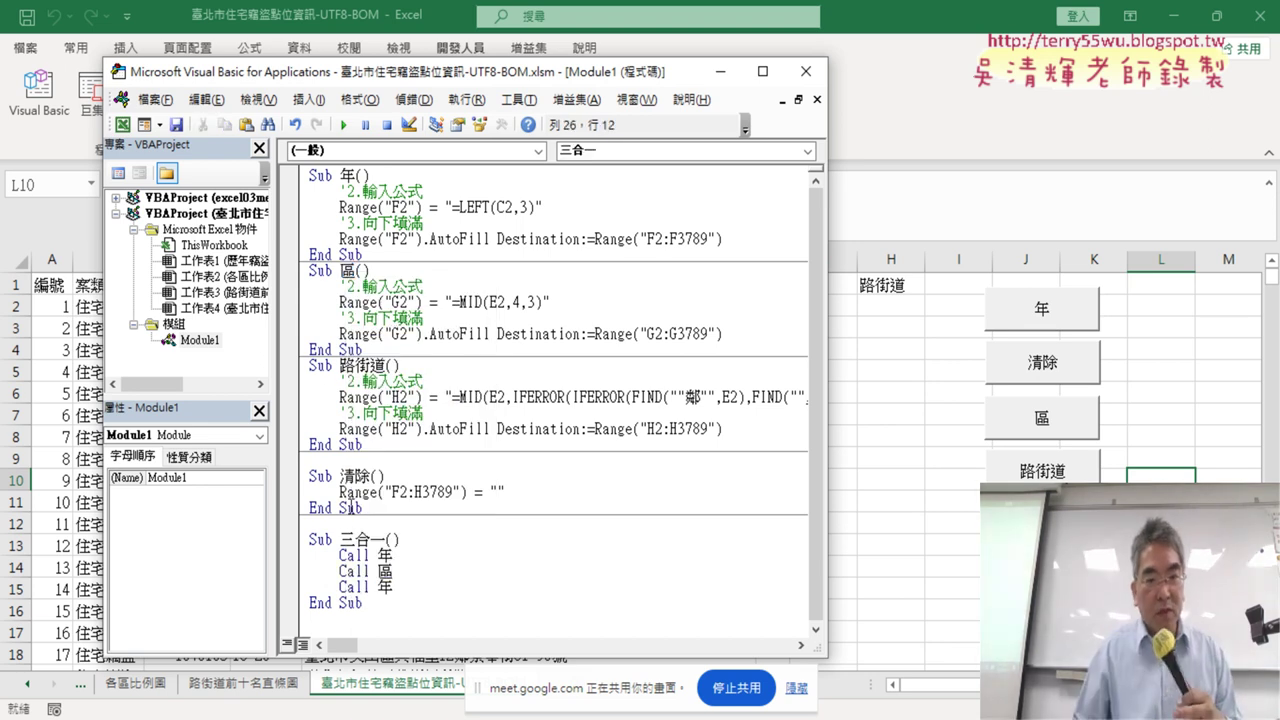
{"action": "double_click", "coordinate": [360, 366]}
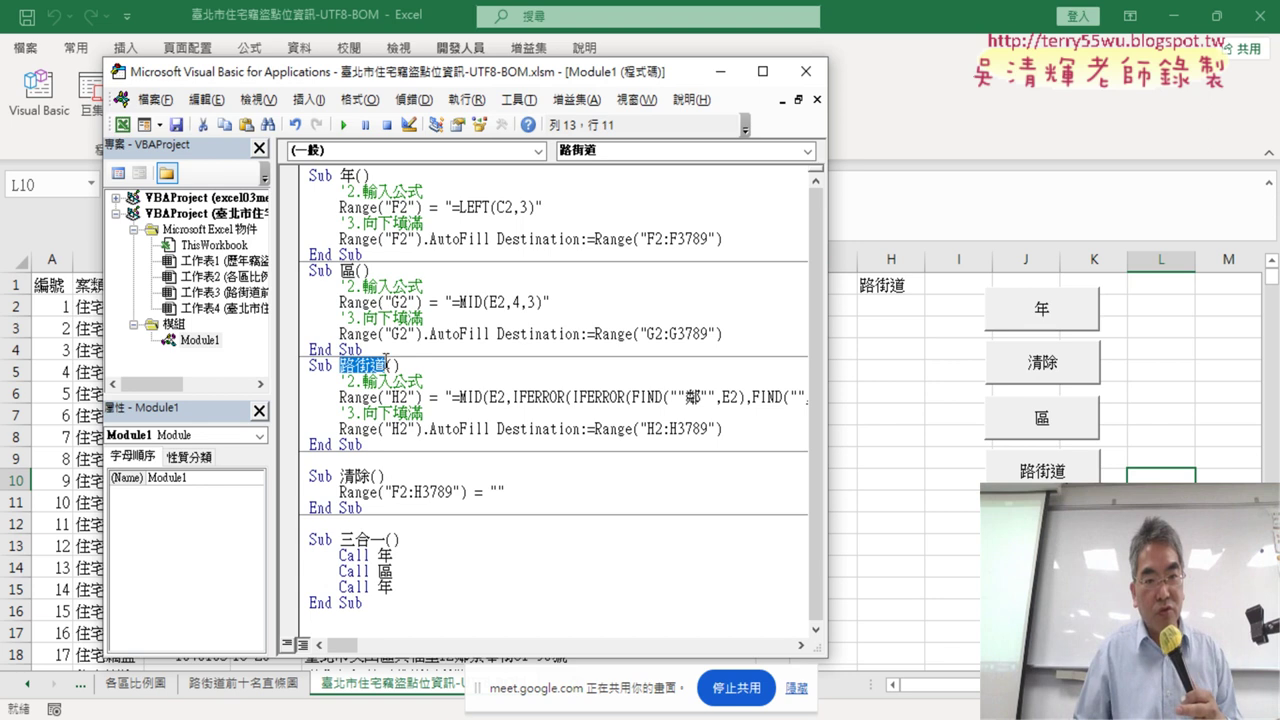
{"action": "right_click", "coordinate": [380, 366]}
{"action": "left_click", "coordinate": [426, 401]}
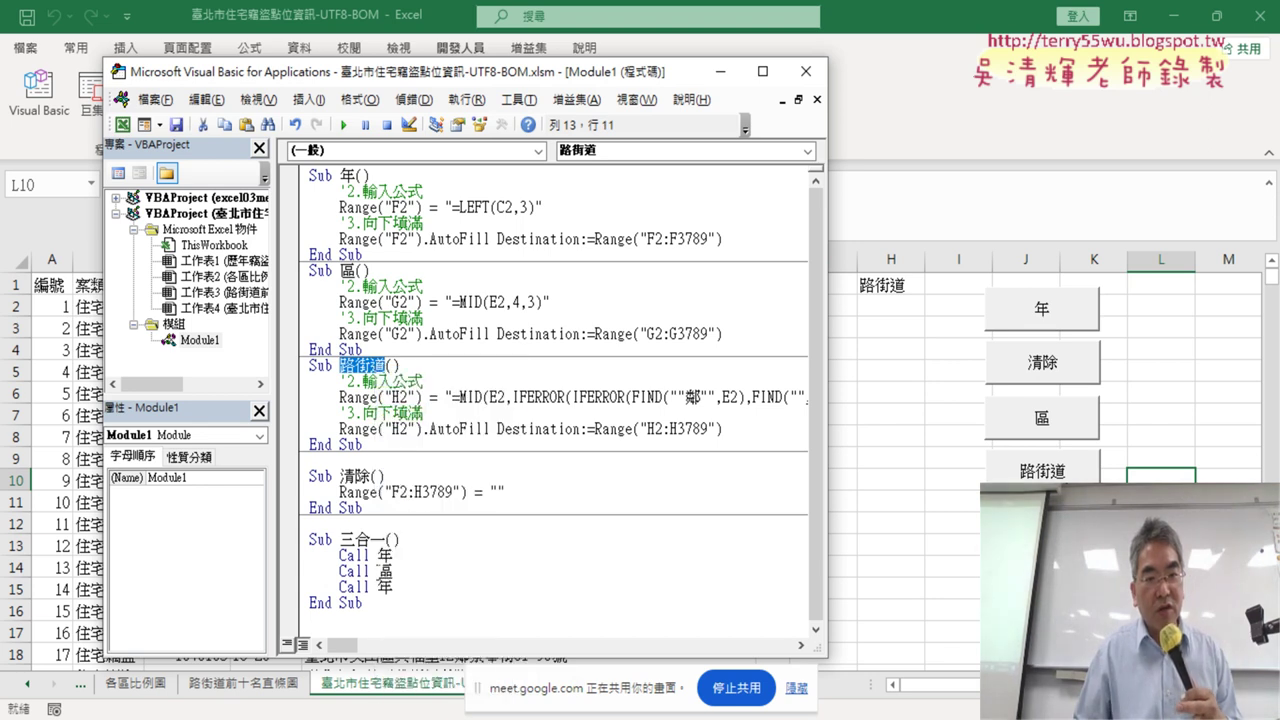
{"action": "double_click", "coordinate": [390, 587]}
{"action": "key", "text": "ctrl+v"}
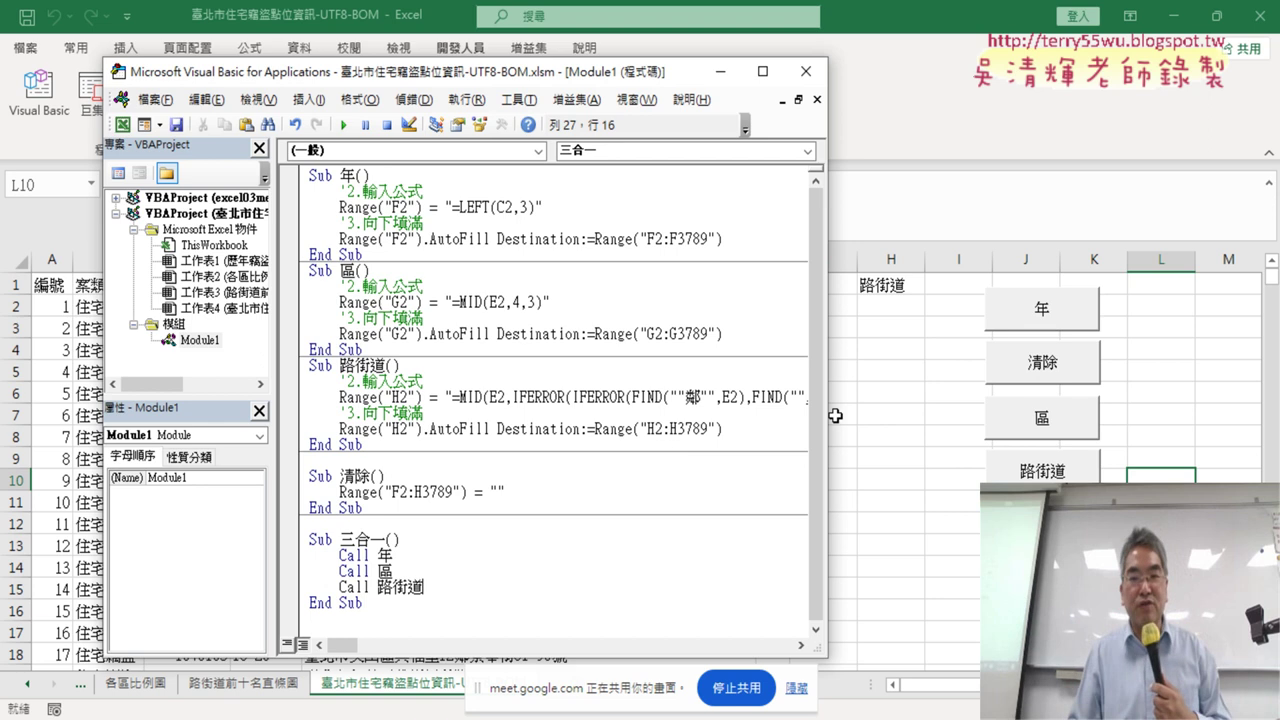
{"action": "left_click_drag", "start_coordinate": [830, 415], "coordinate": [688, 415]}
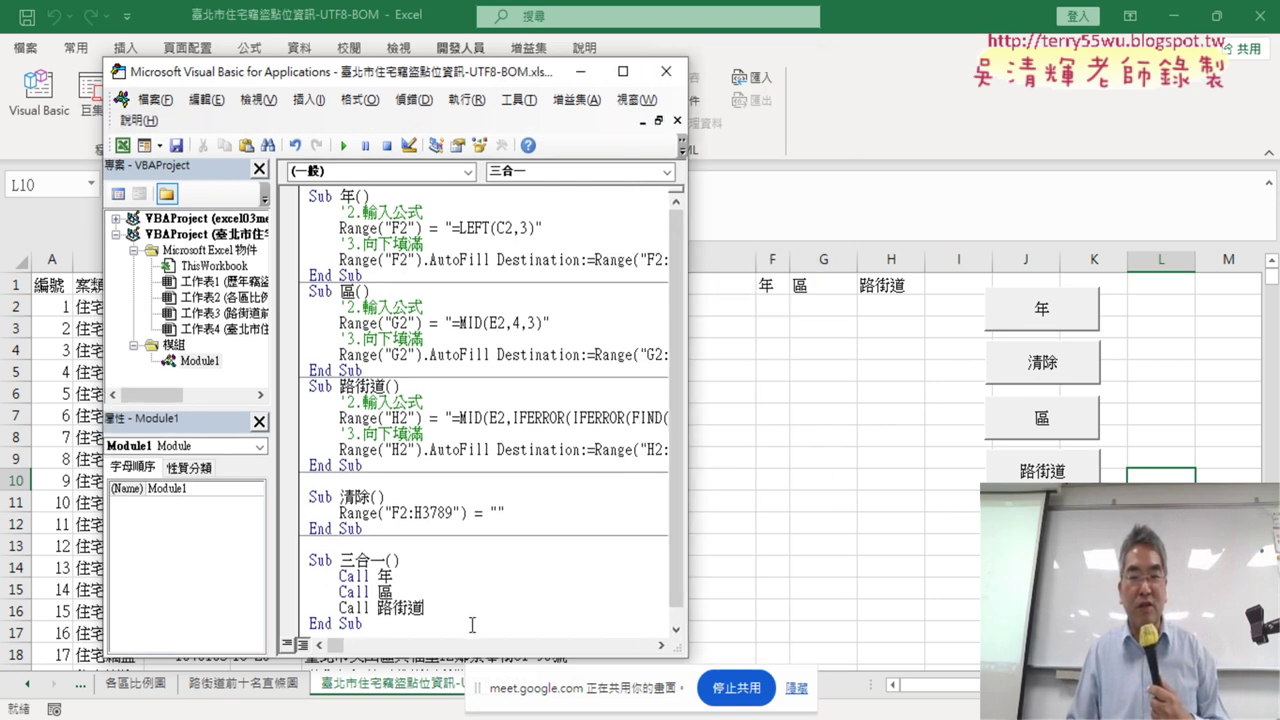
- Run the 三合一 macro to fill columns F–H and return to the worksheet
{"action": "left_click", "coordinate": [344, 146]}
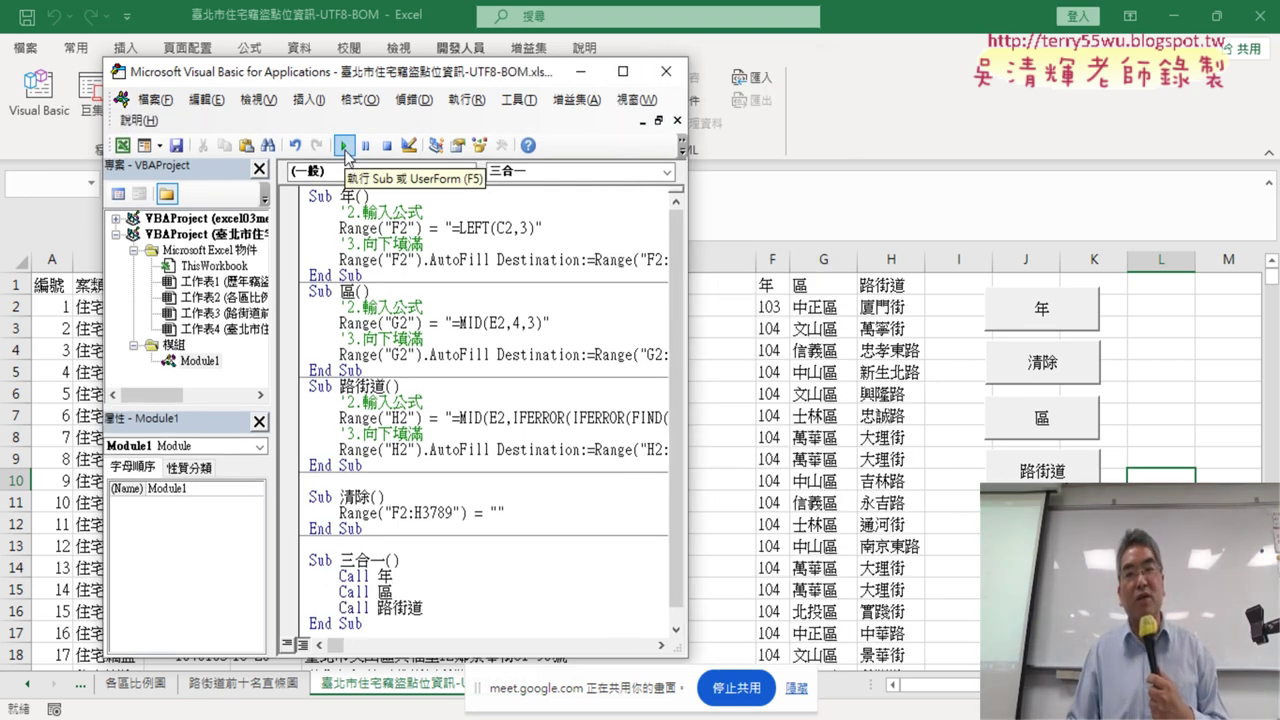
{"action": "key", "text": "alt+F11"}
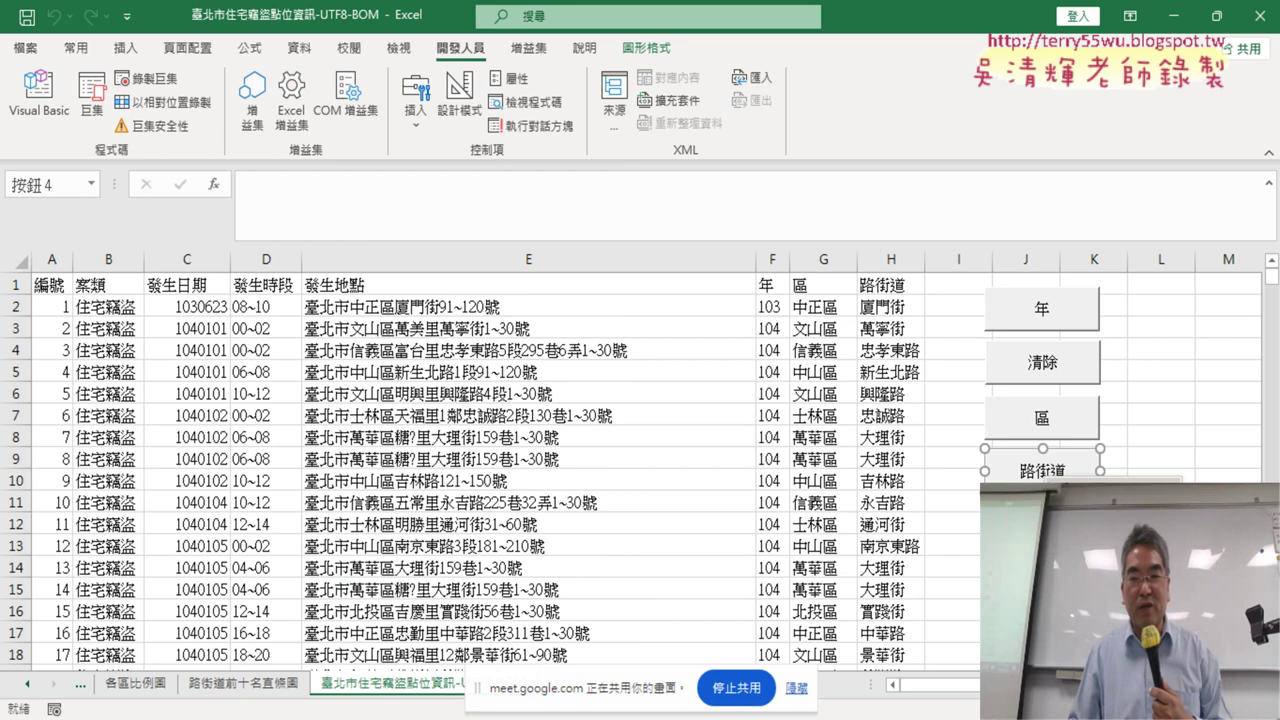
{"action": "left_click", "coordinate": [976, 503]}
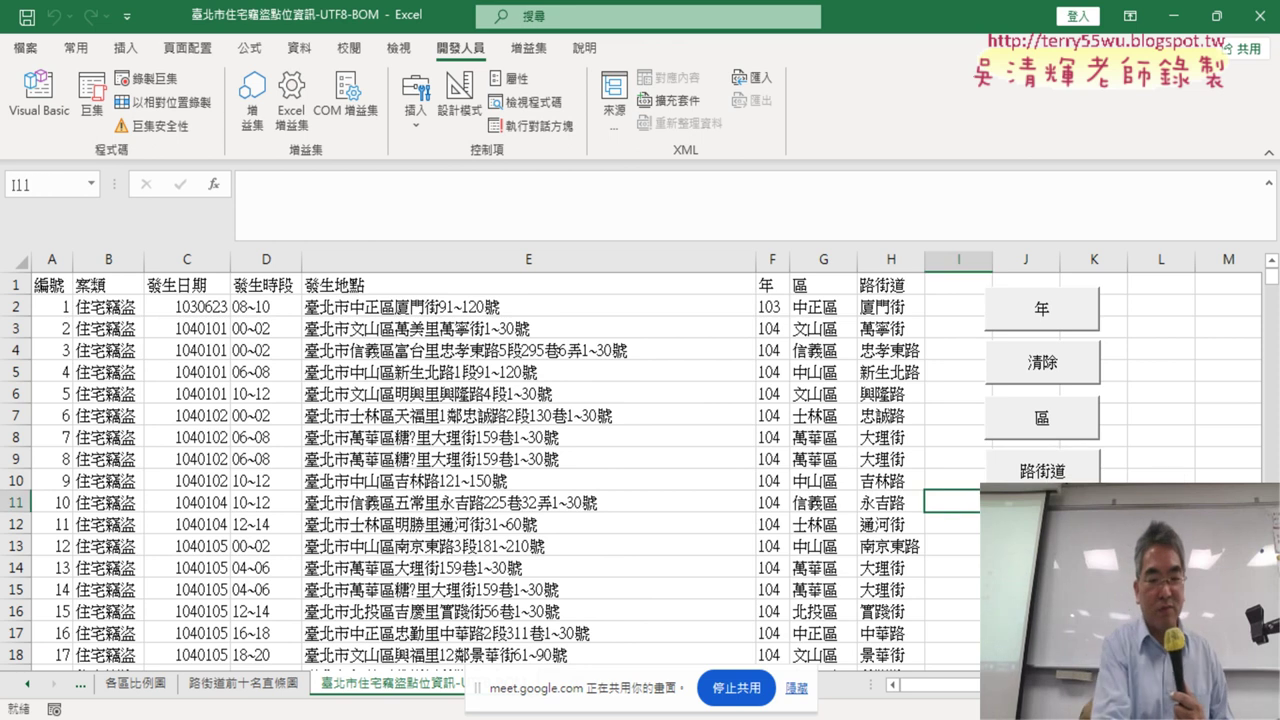
- Assign the 三合一 macro to the fifth button below 路街道
{"action": "left_click", "coordinate": [1042, 525], "text": "ctrl"}
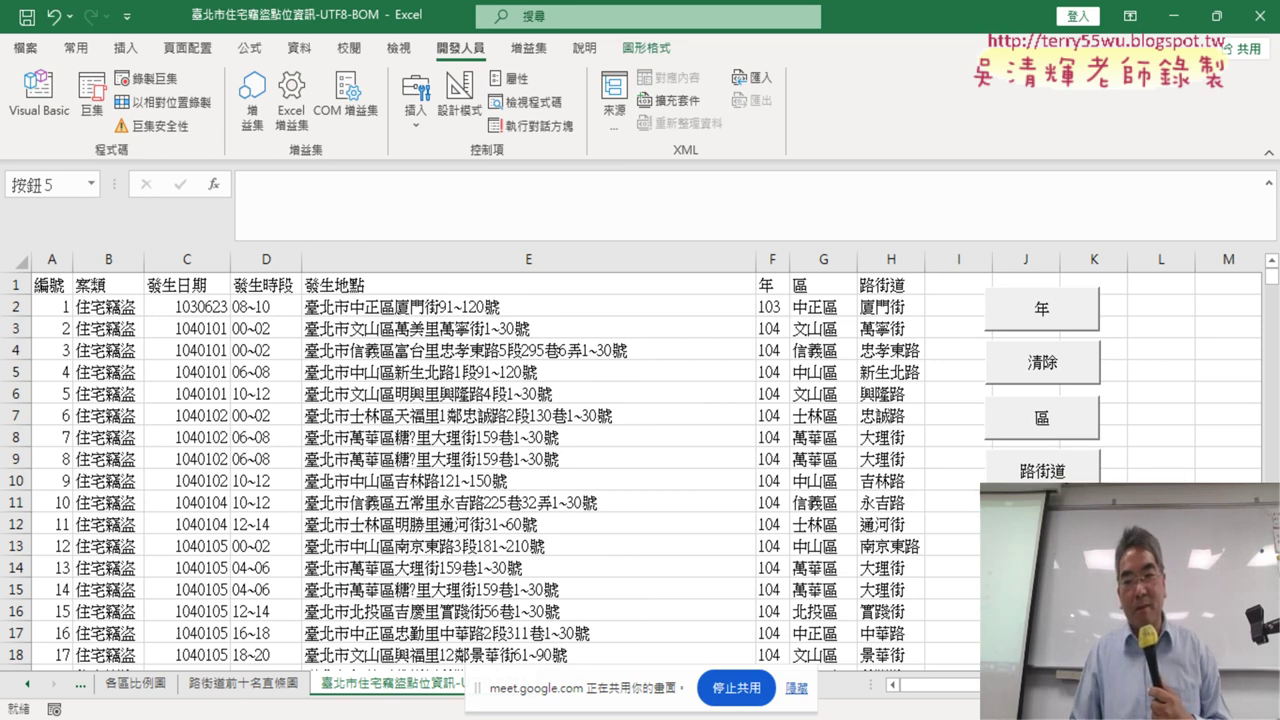
{"action": "right_click", "coordinate": [1079, 486]}
{"action": "left_click", "coordinate": [1150, 468]}
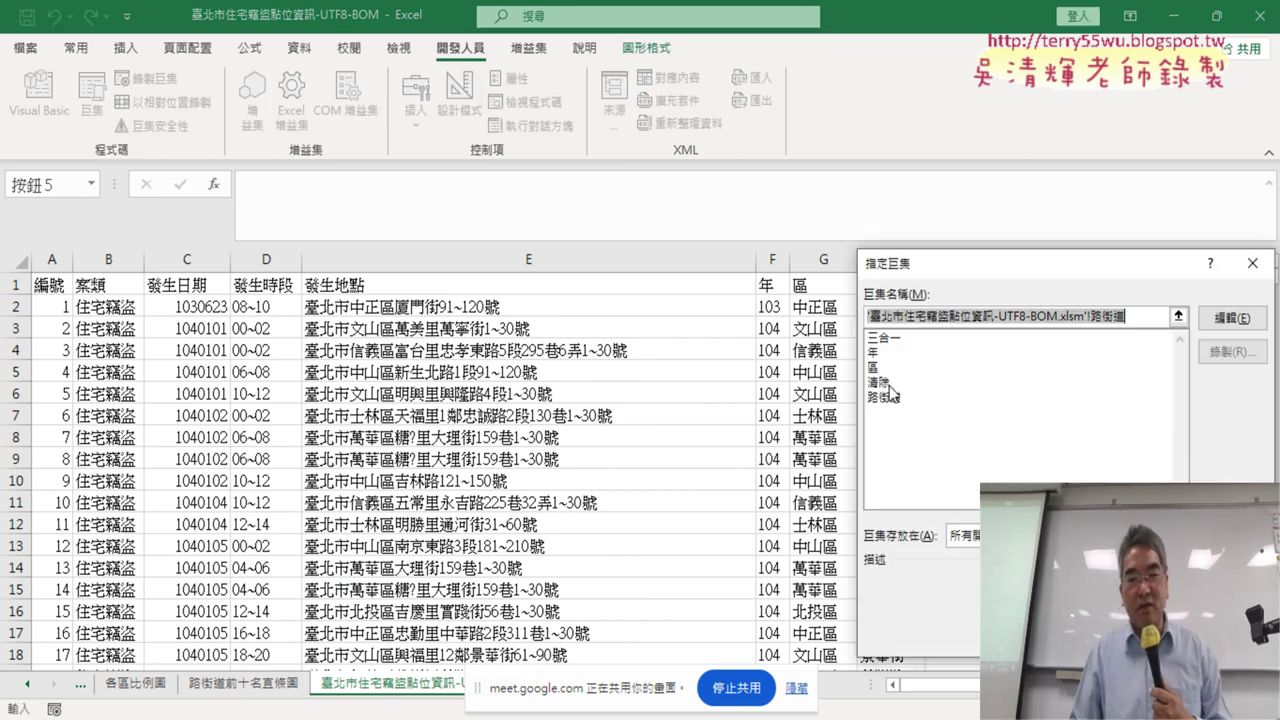
{"action": "left_click", "coordinate": [900, 339]}
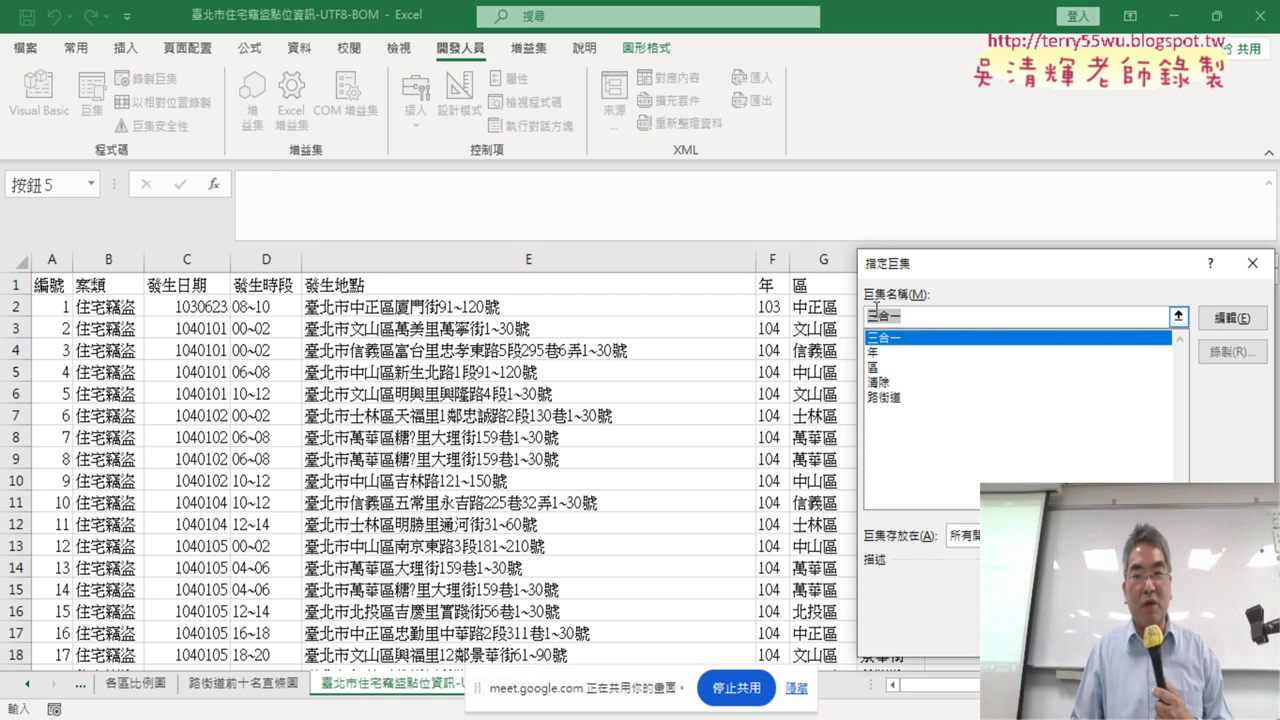
{"action": "right_click", "coordinate": [876, 312]}
{"action": "left_click", "coordinate": [960, 362]}
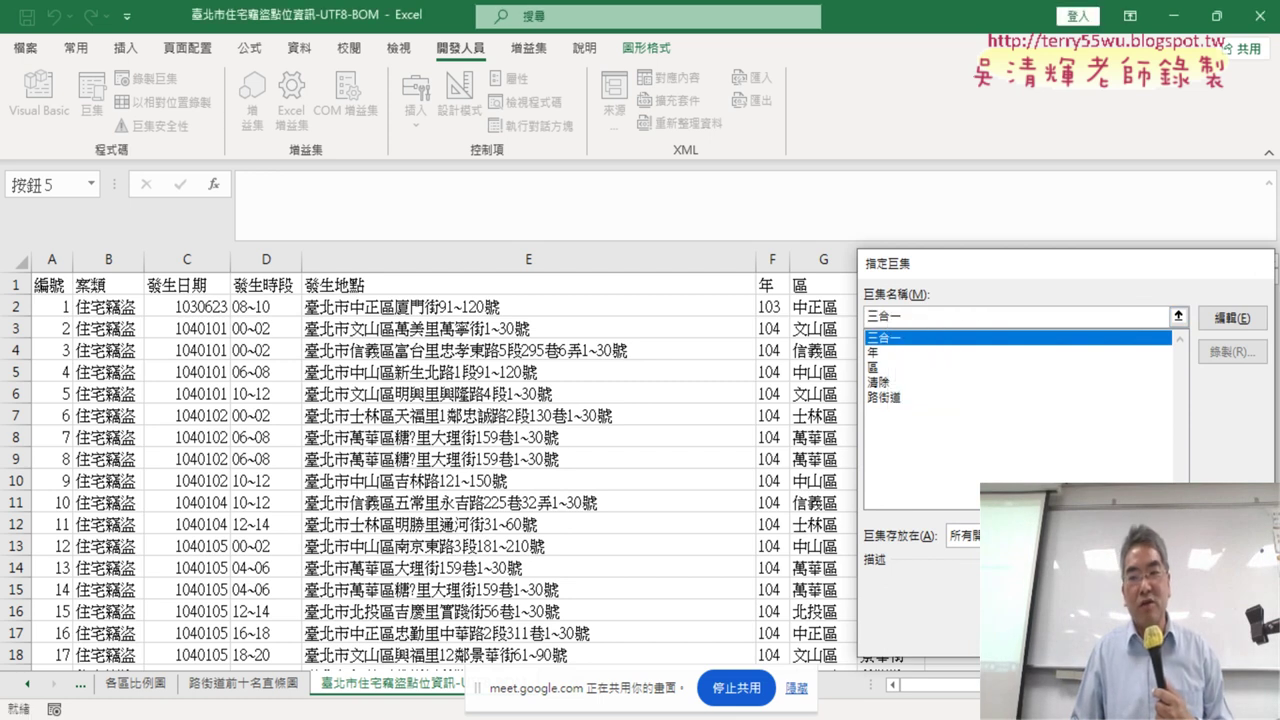
{"action": "key", "text": "Return"}
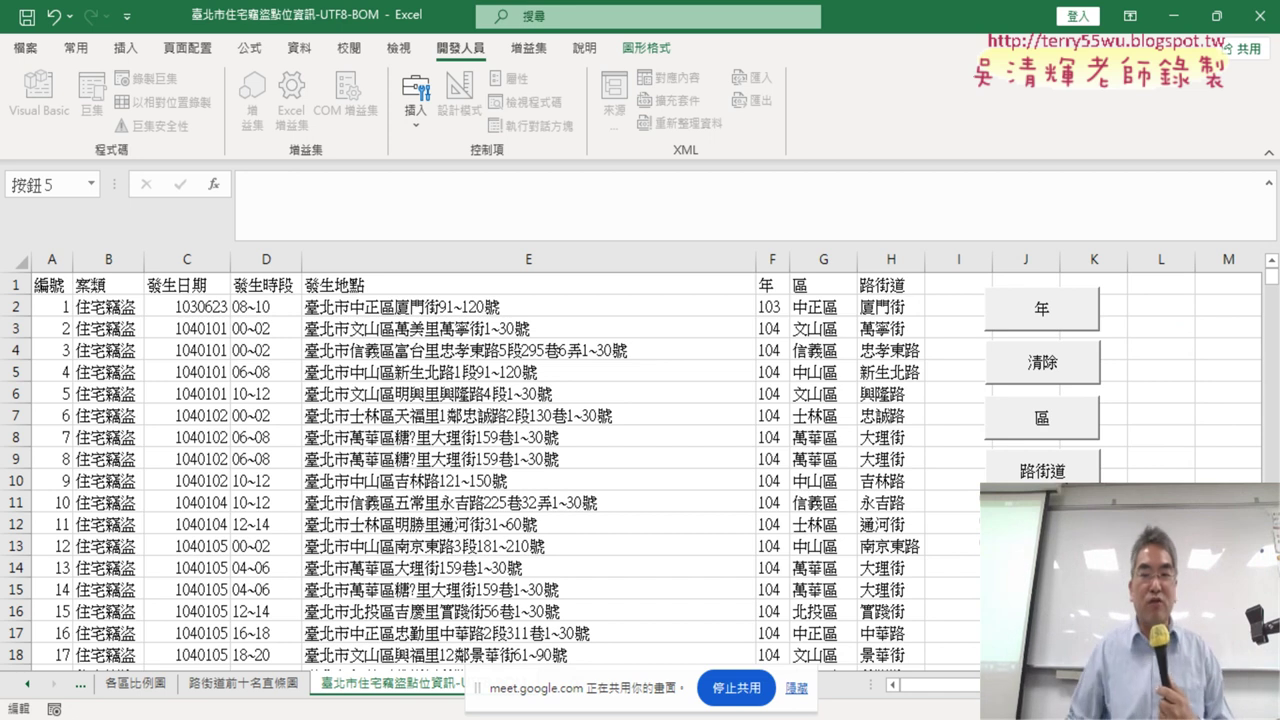
{"action": "left_click", "coordinate": [1228, 503]}
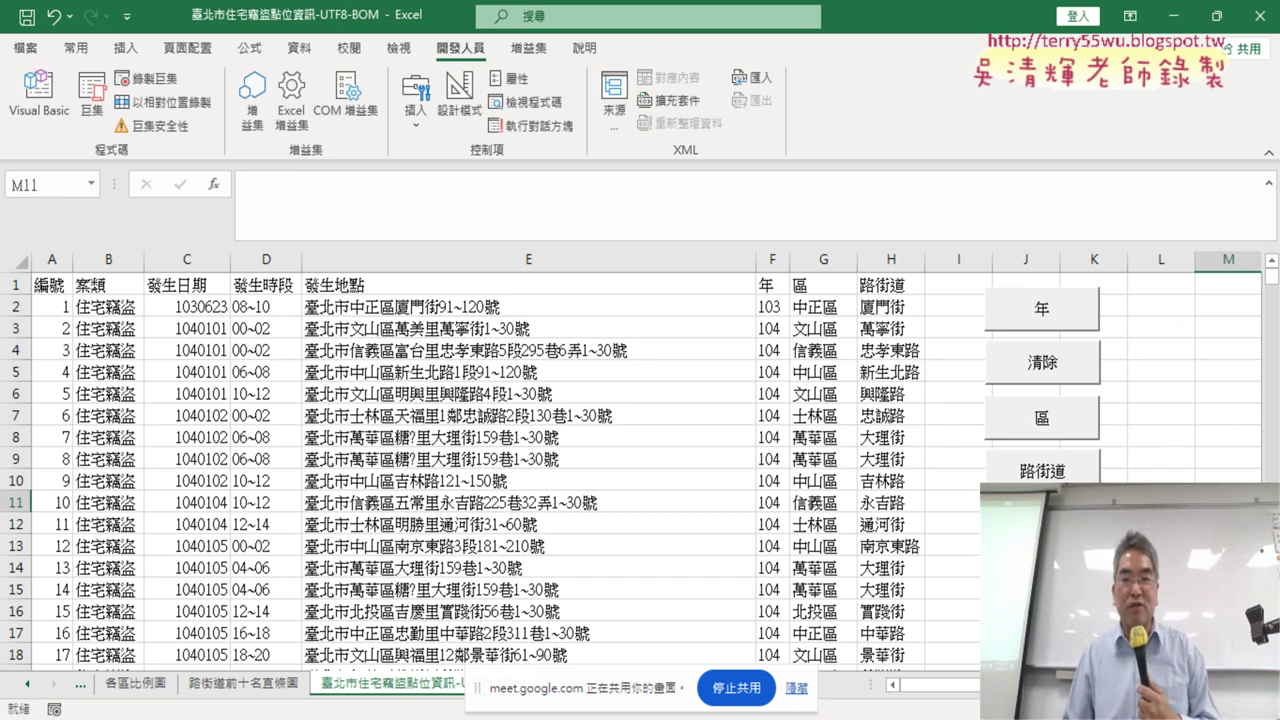
{"action": "left_click", "coordinate": [1057, 372]}
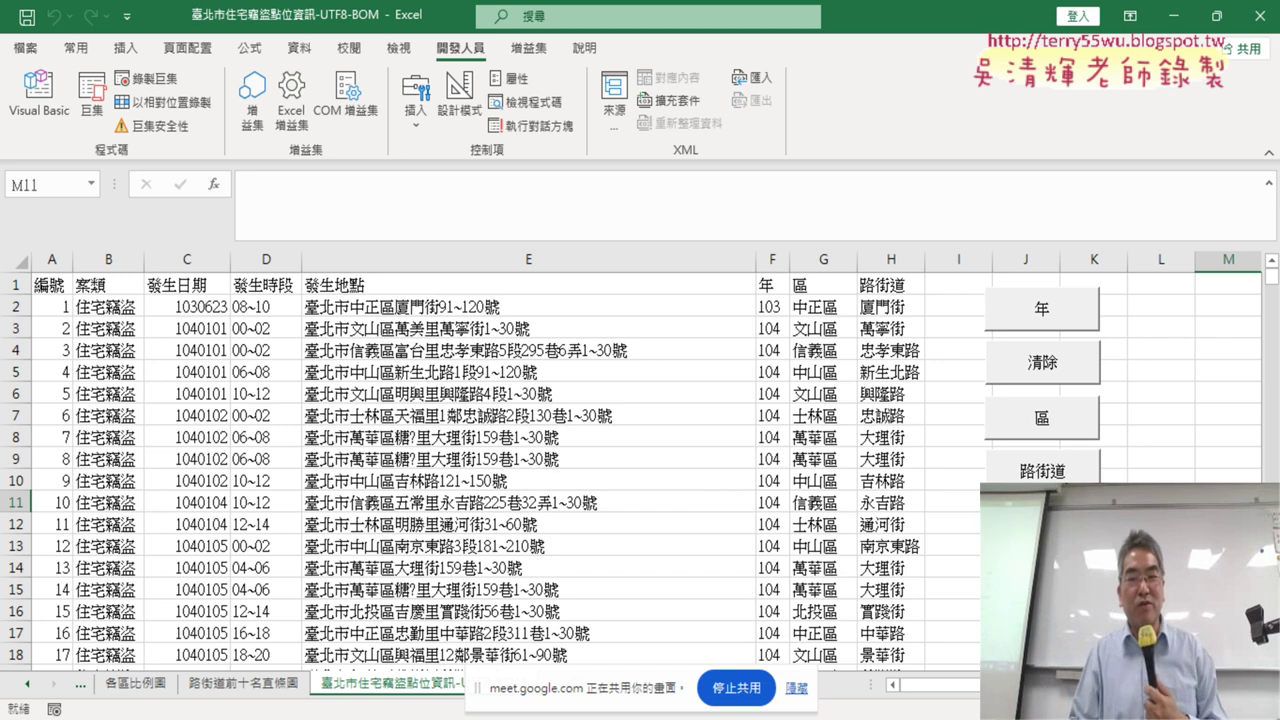
{"action": "left_click", "coordinate": [1043, 372]}
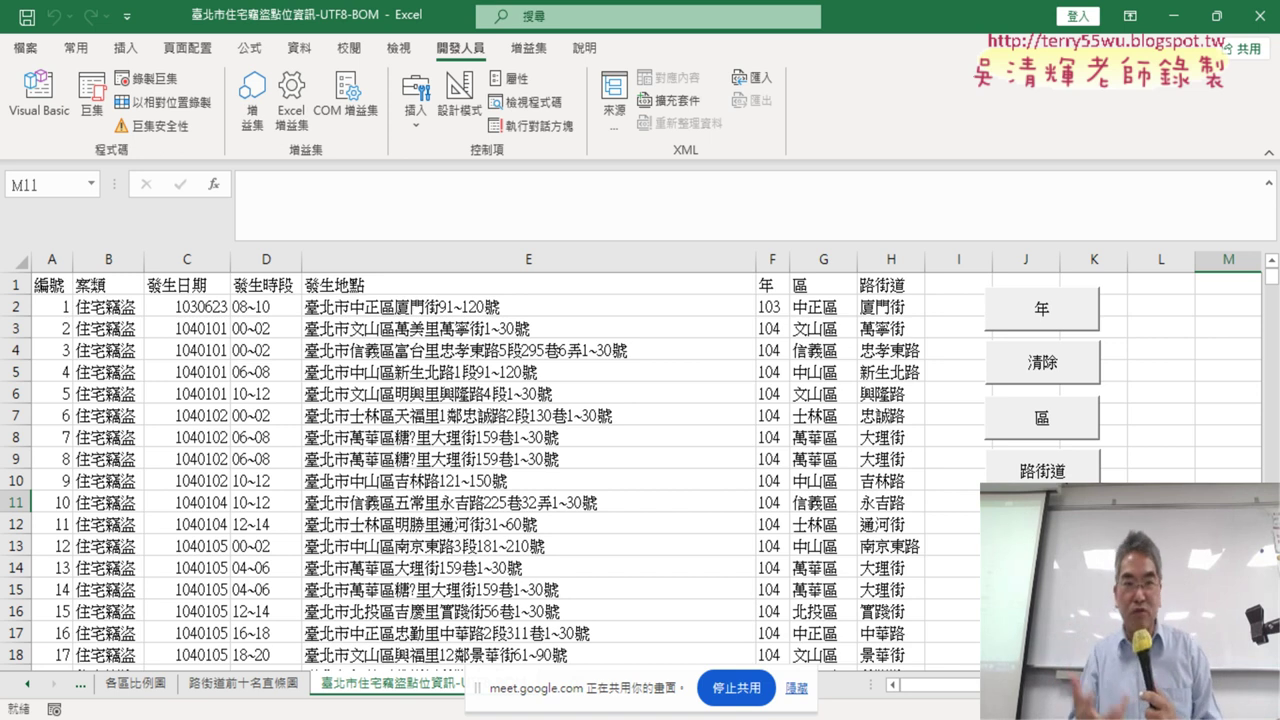
- Clear columns F–H with 清除 and open Module1 in the VBA editor
{"action": "left_click", "coordinate": [1076, 366]}
{"action": "left_click", "coordinate": [40, 100]}
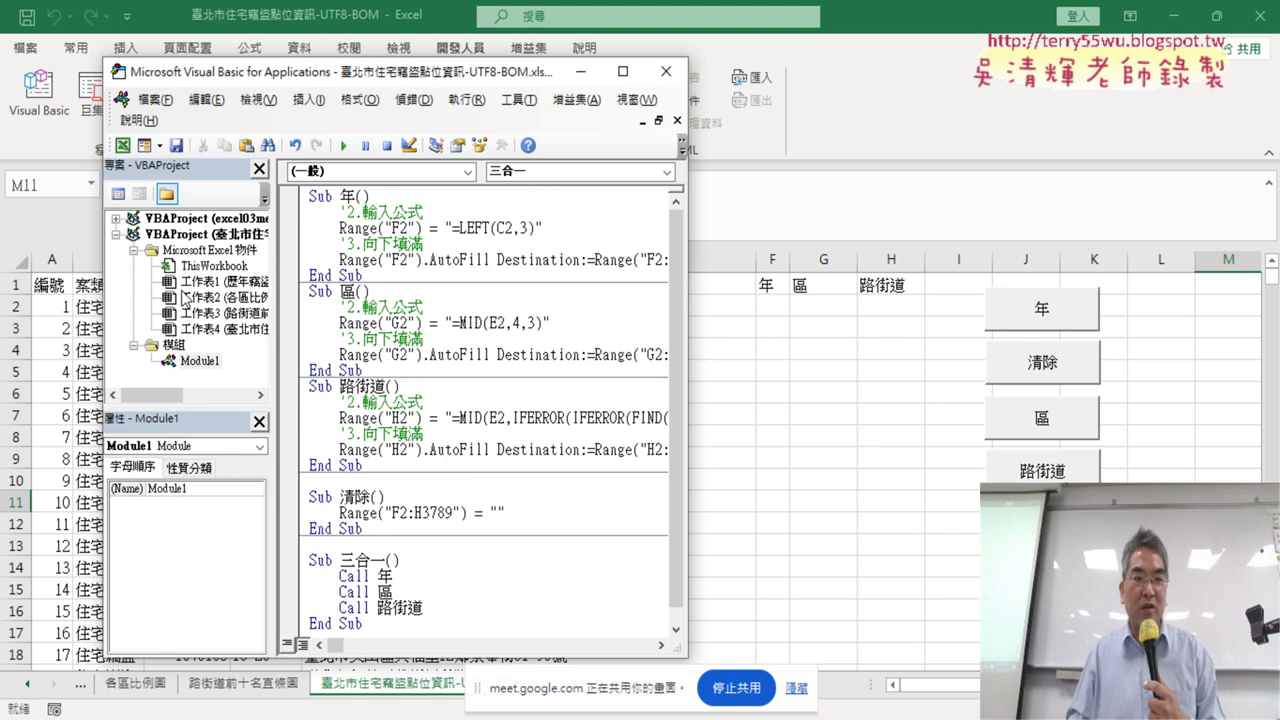
{"action": "right_click", "coordinate": [188, 266]}
{"action": "mouse_move", "coordinate": [262, 368]}
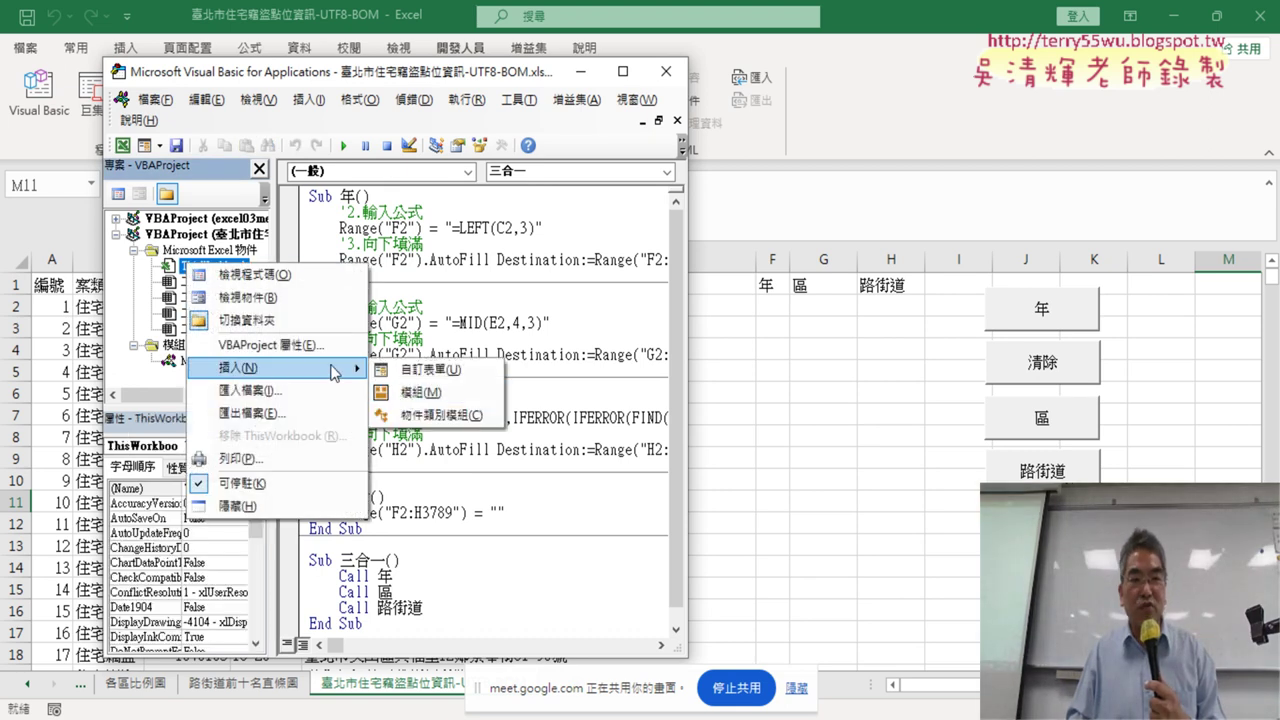
{"action": "left_click", "coordinate": [396, 232]}
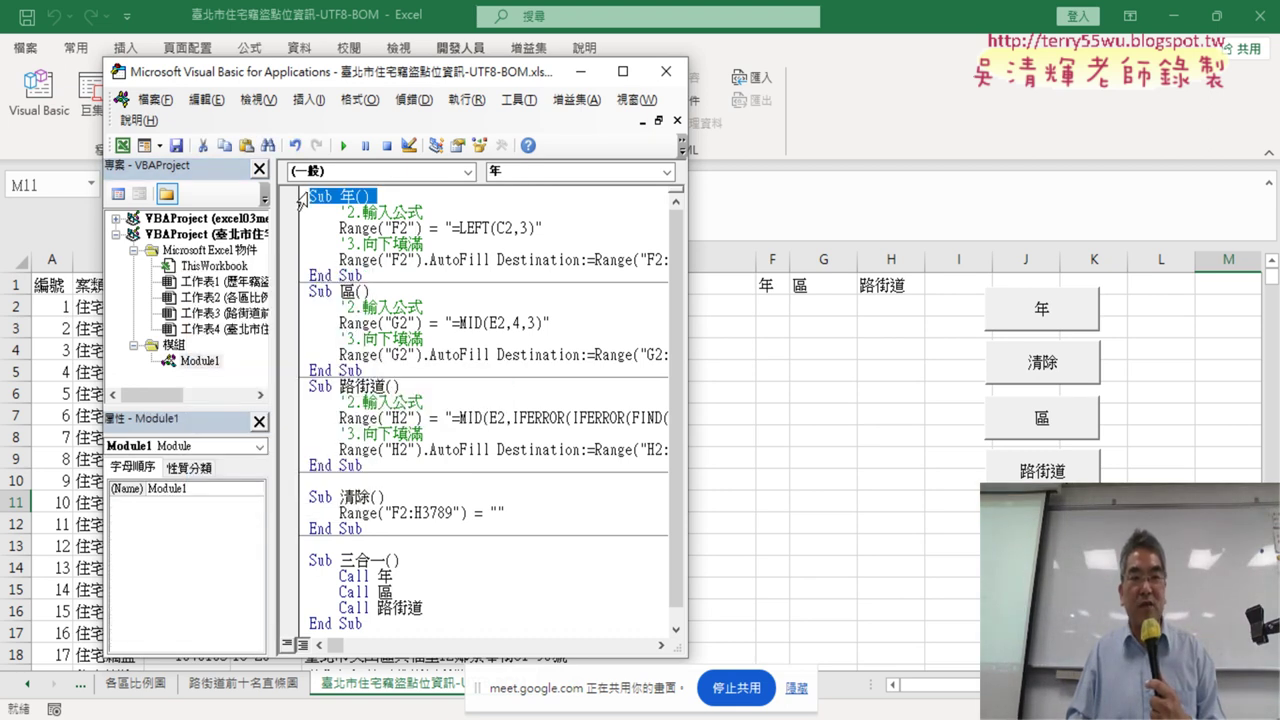
- Highlight the 年 macro, widen the code window, then return to the worksheet
{"action": "left_click_drag", "start_coordinate": [310, 196], "coordinate": [310, 284]}
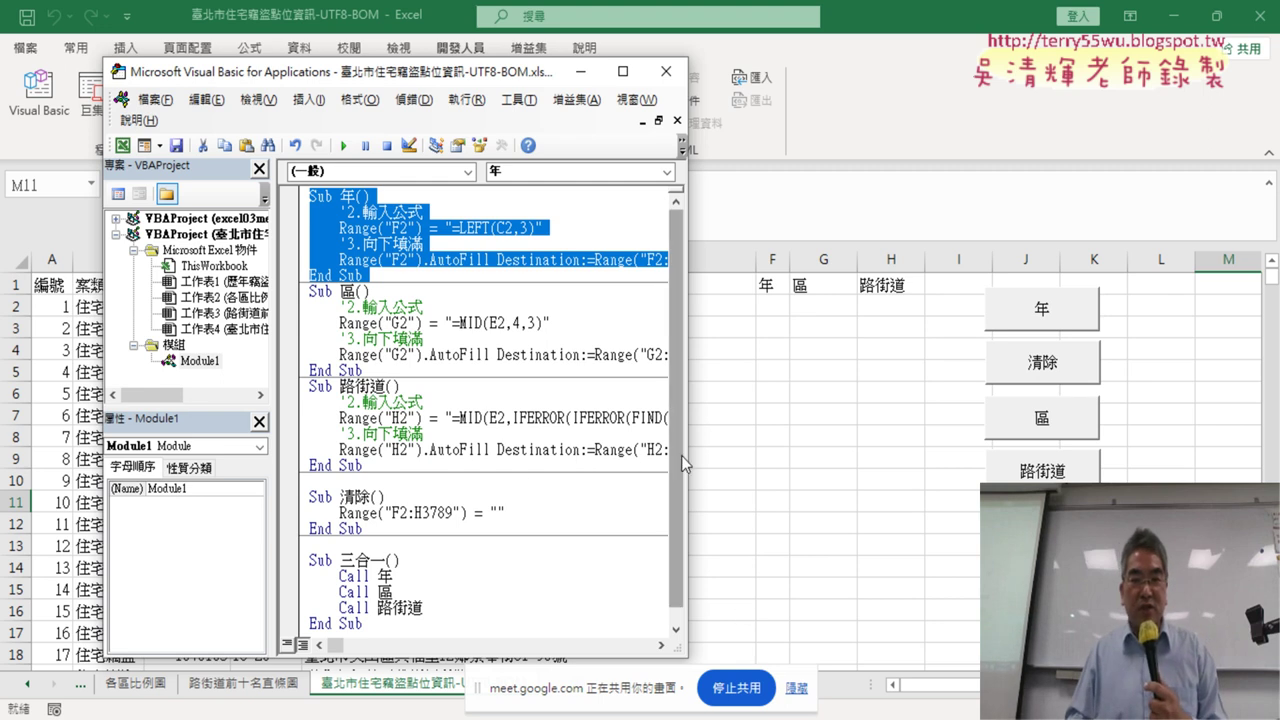
{"action": "left_click_drag", "start_coordinate": [687, 464], "coordinate": [847, 470]}
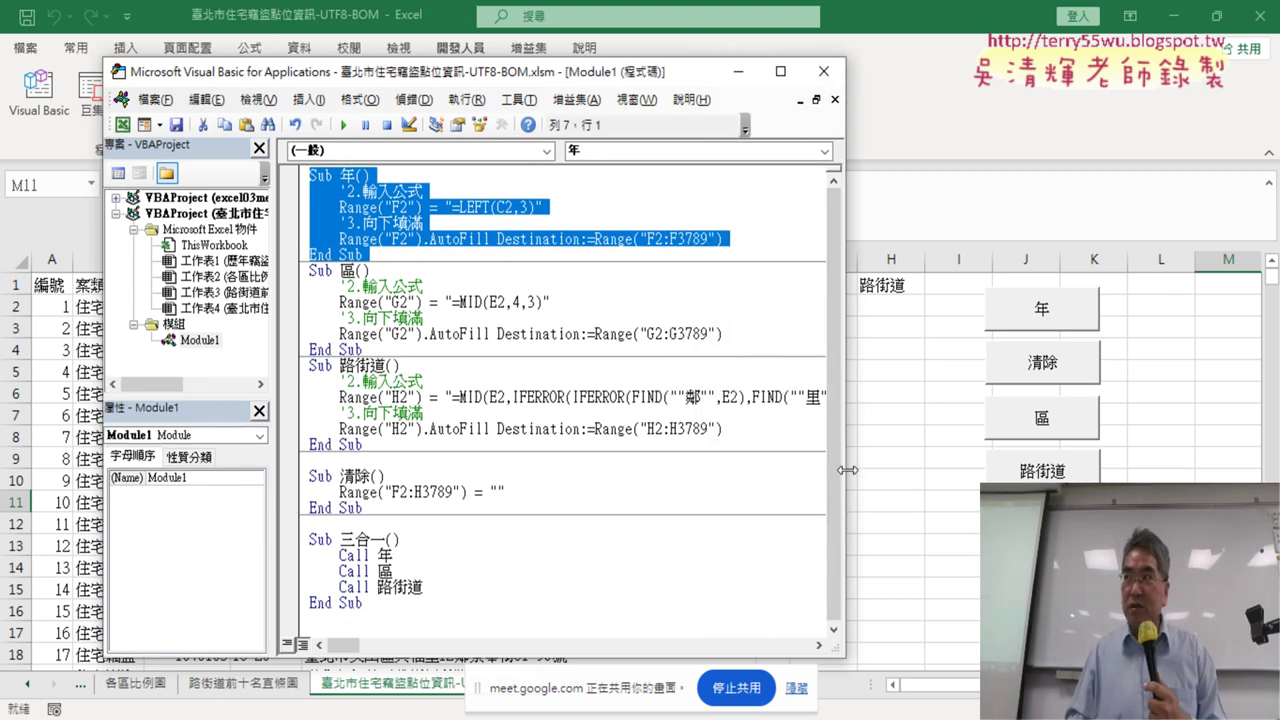
{"action": "left_click", "coordinate": [628, 447]}
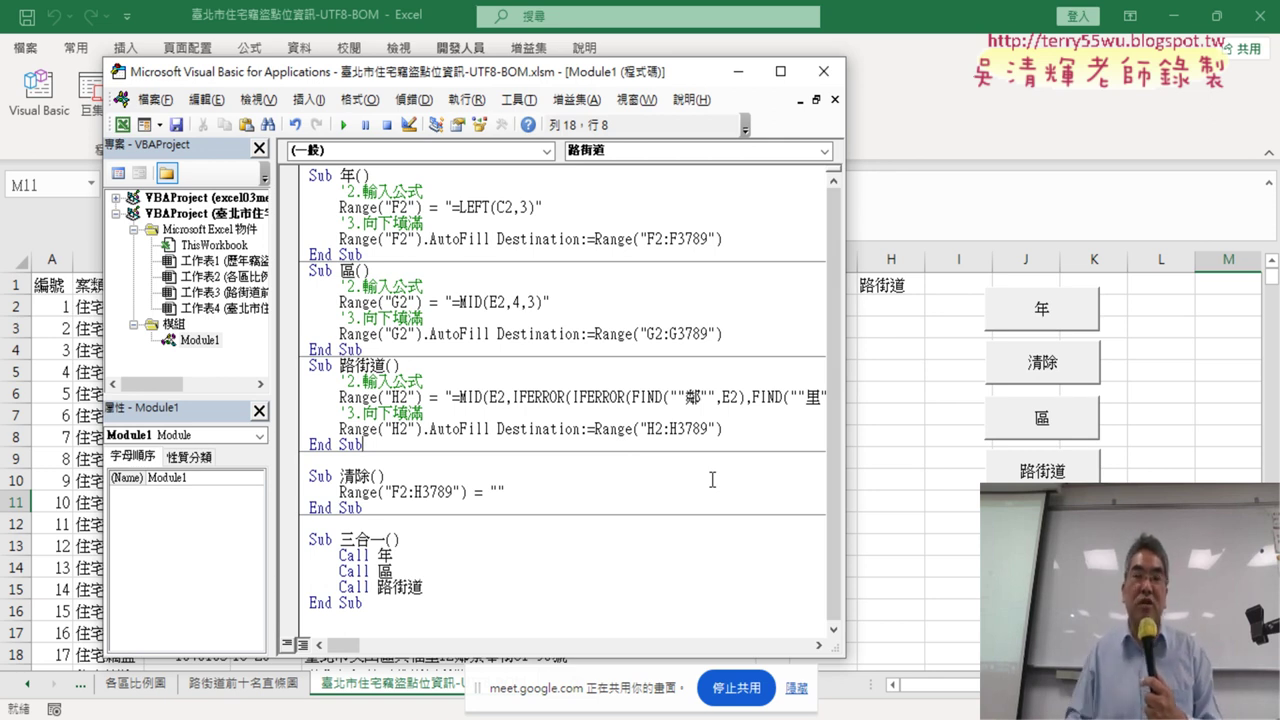
{"action": "left_click", "coordinate": [1160, 436]}
- Fill F with years, G with districts, H with street names via the buttons, then open 各區比例圖
{"action": "left_click", "coordinate": [1042, 308]}
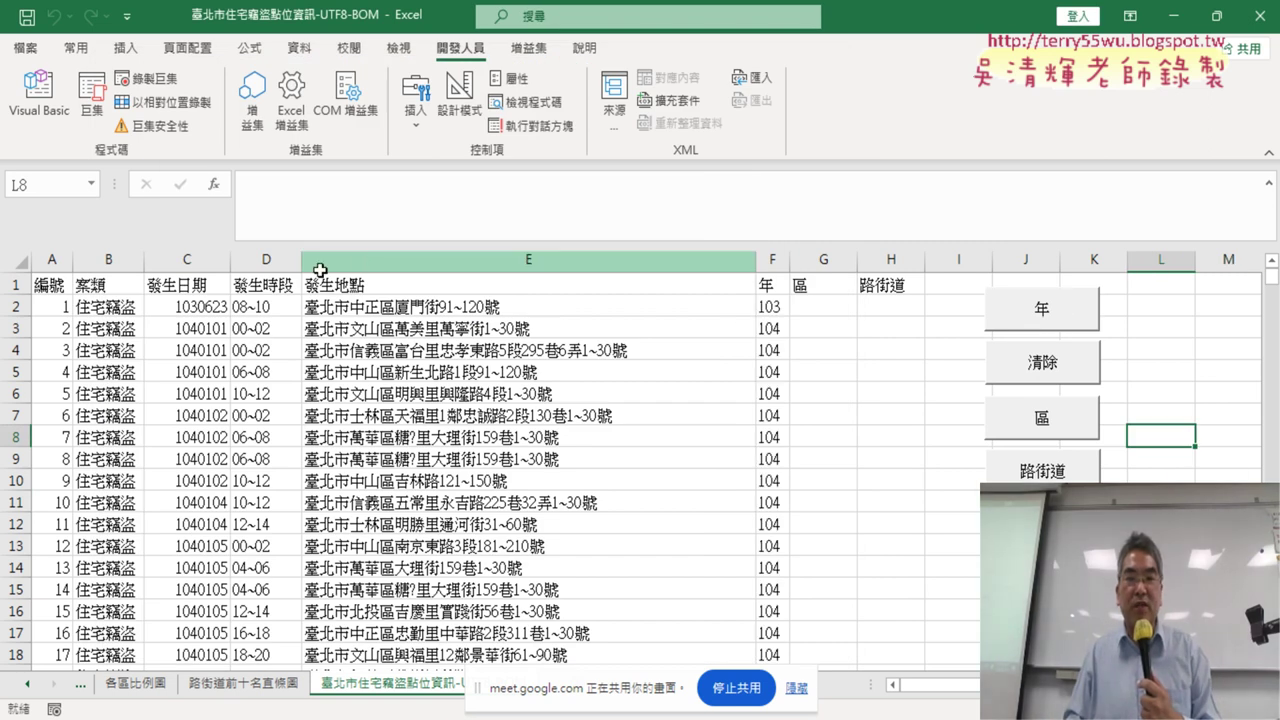
{"action": "left_click", "coordinate": [187, 262]}
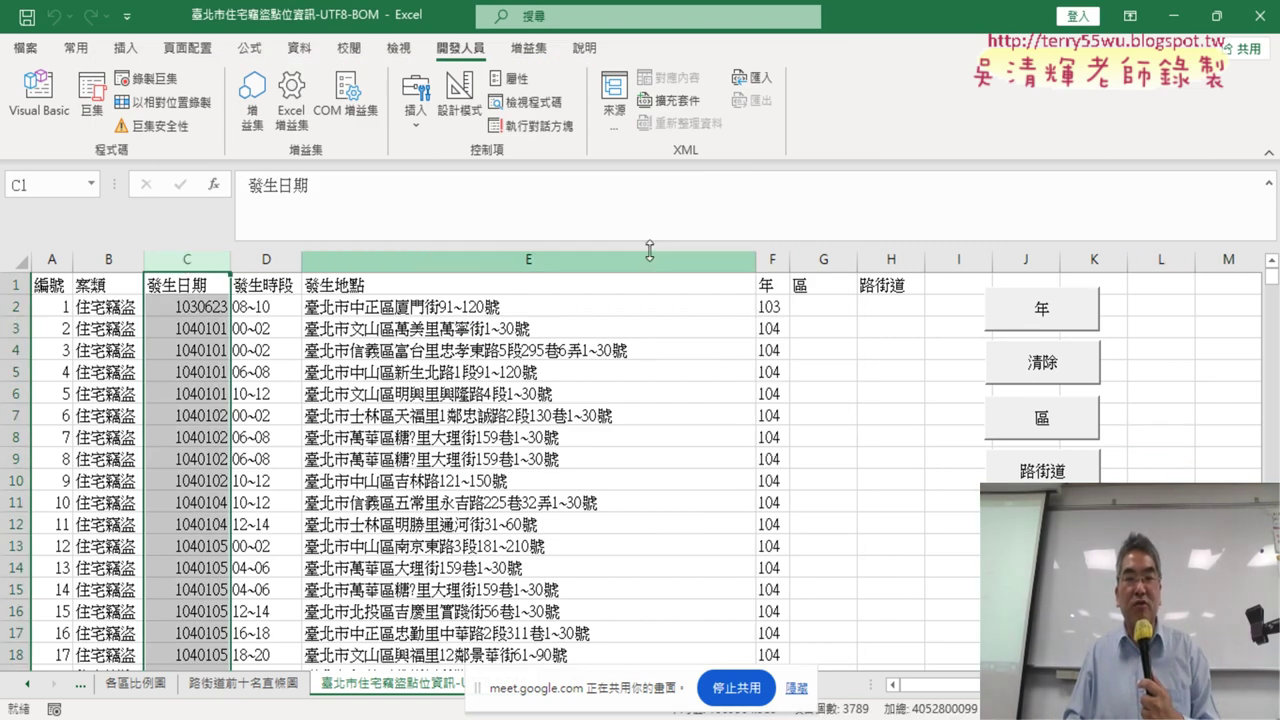
{"action": "left_click", "coordinate": [771, 259]}
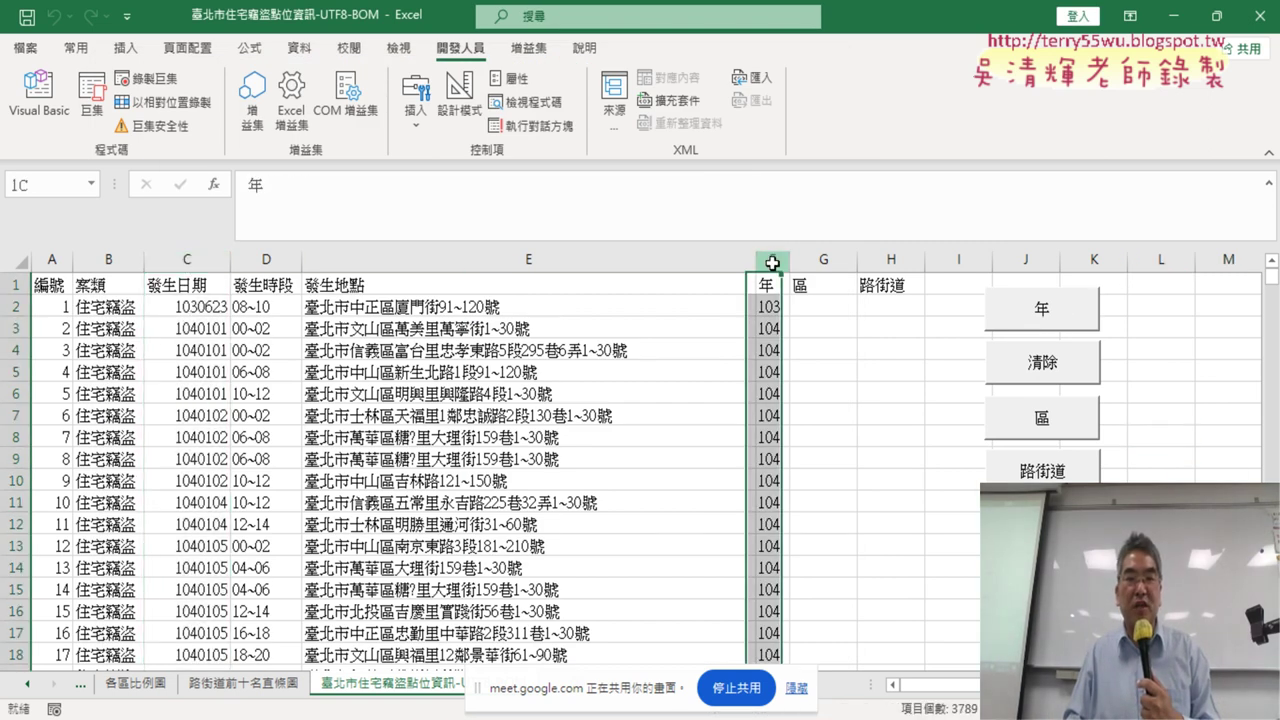
{"action": "left_click", "coordinate": [503, 256]}
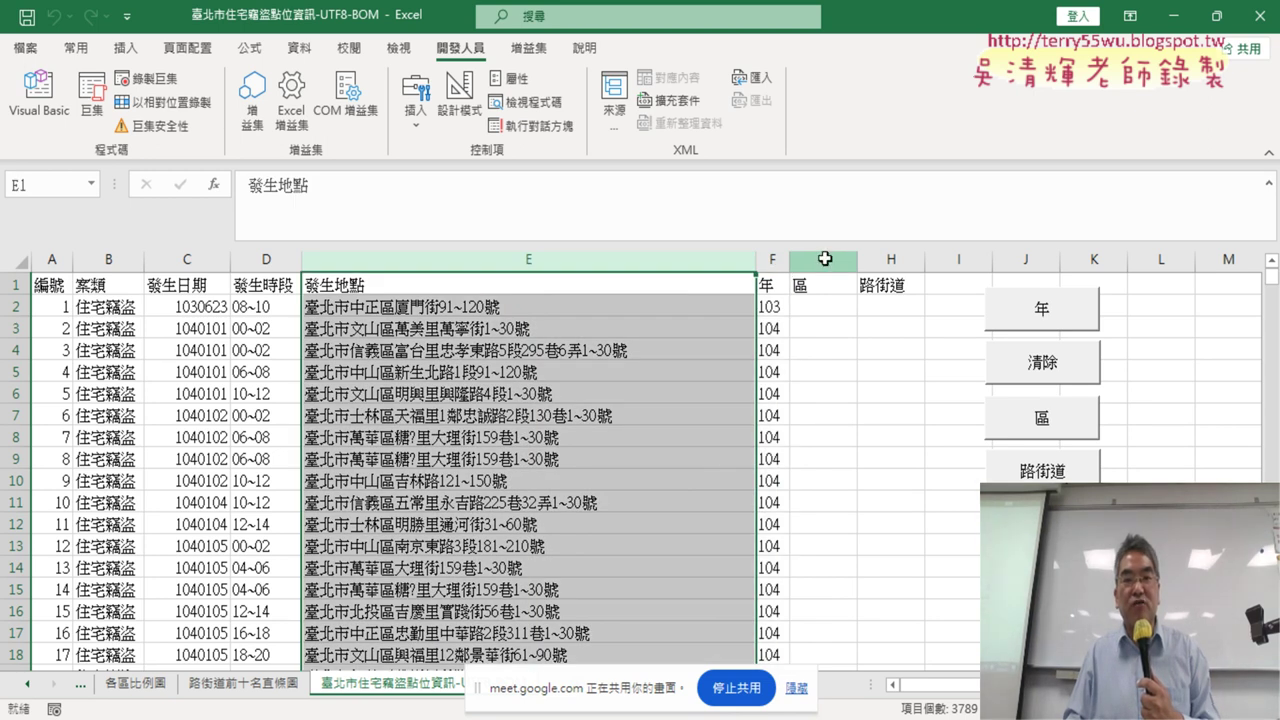
{"action": "left_click_drag", "start_coordinate": [823, 259], "coordinate": [875, 265]}
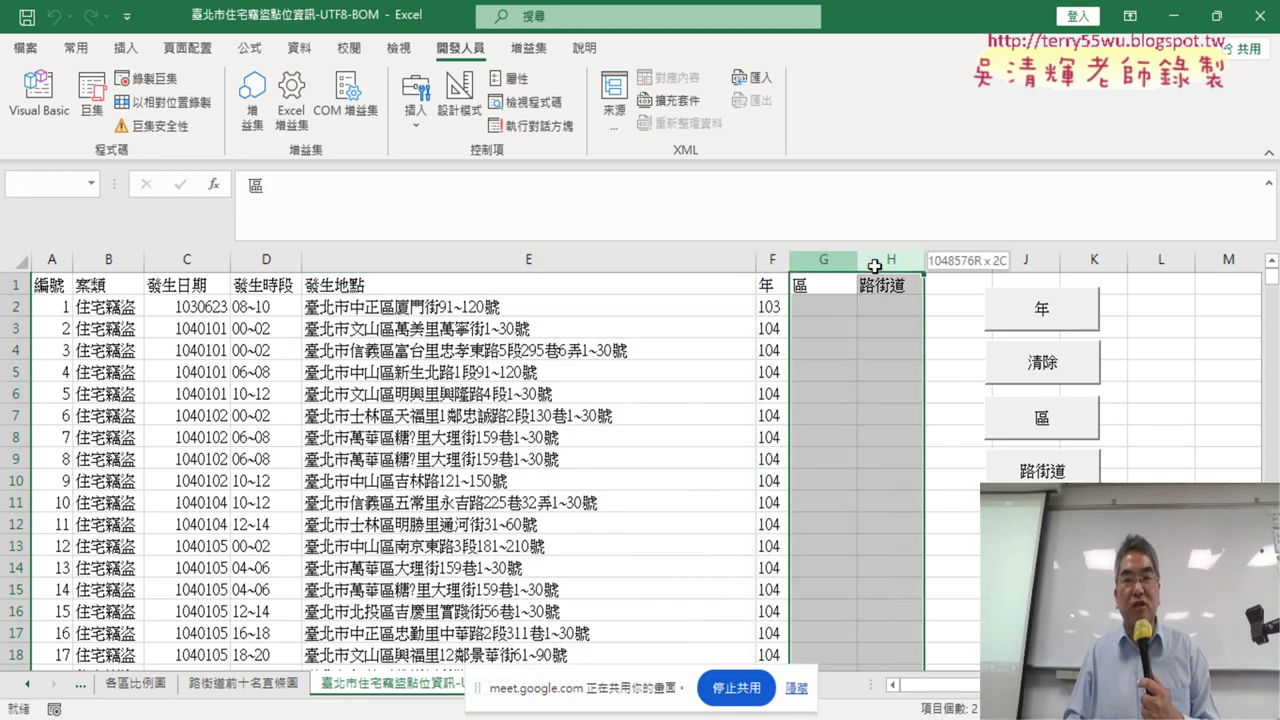
{"action": "left_click", "coordinate": [1068, 428]}
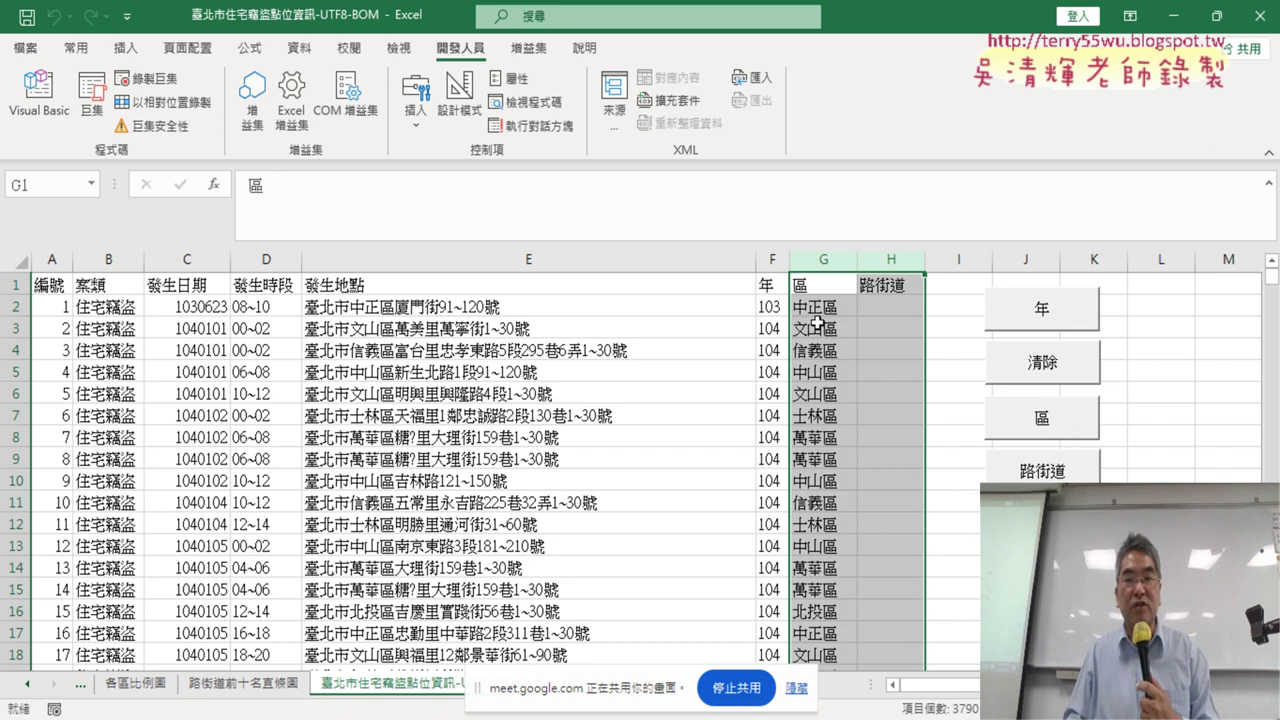
{"action": "left_click", "coordinate": [1050, 472]}
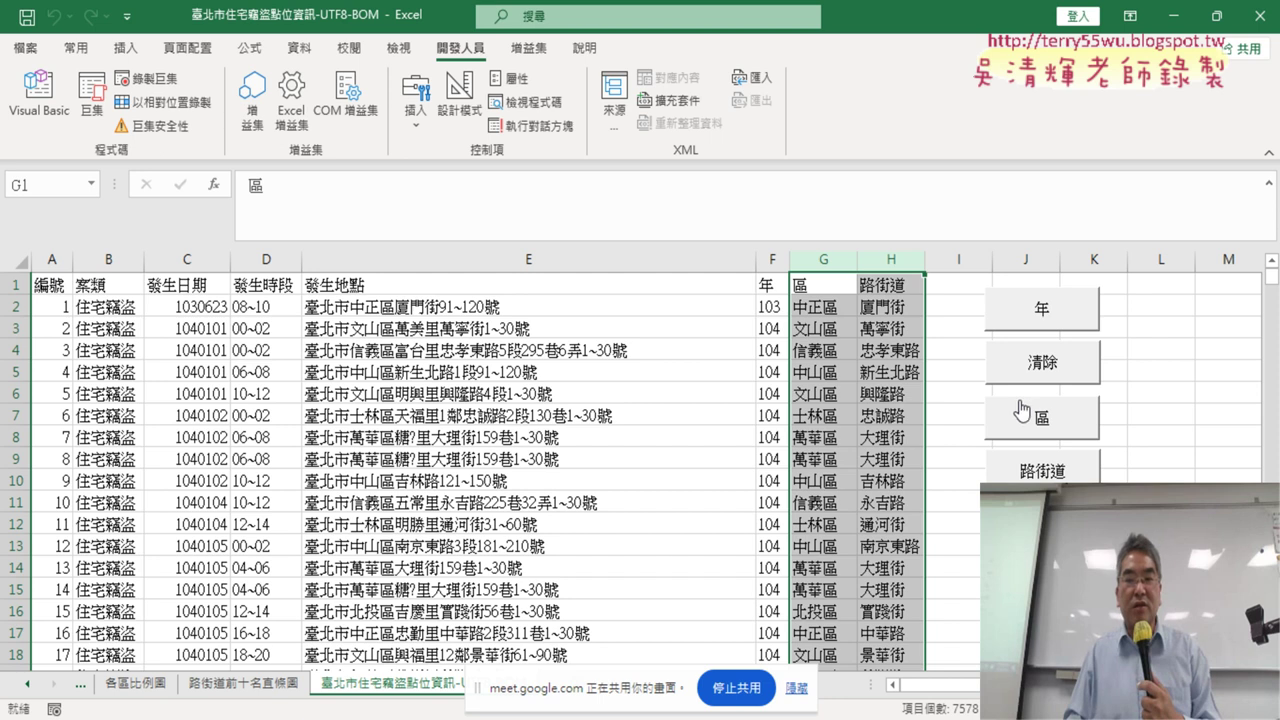
{"action": "left_click", "coordinate": [150, 686]}
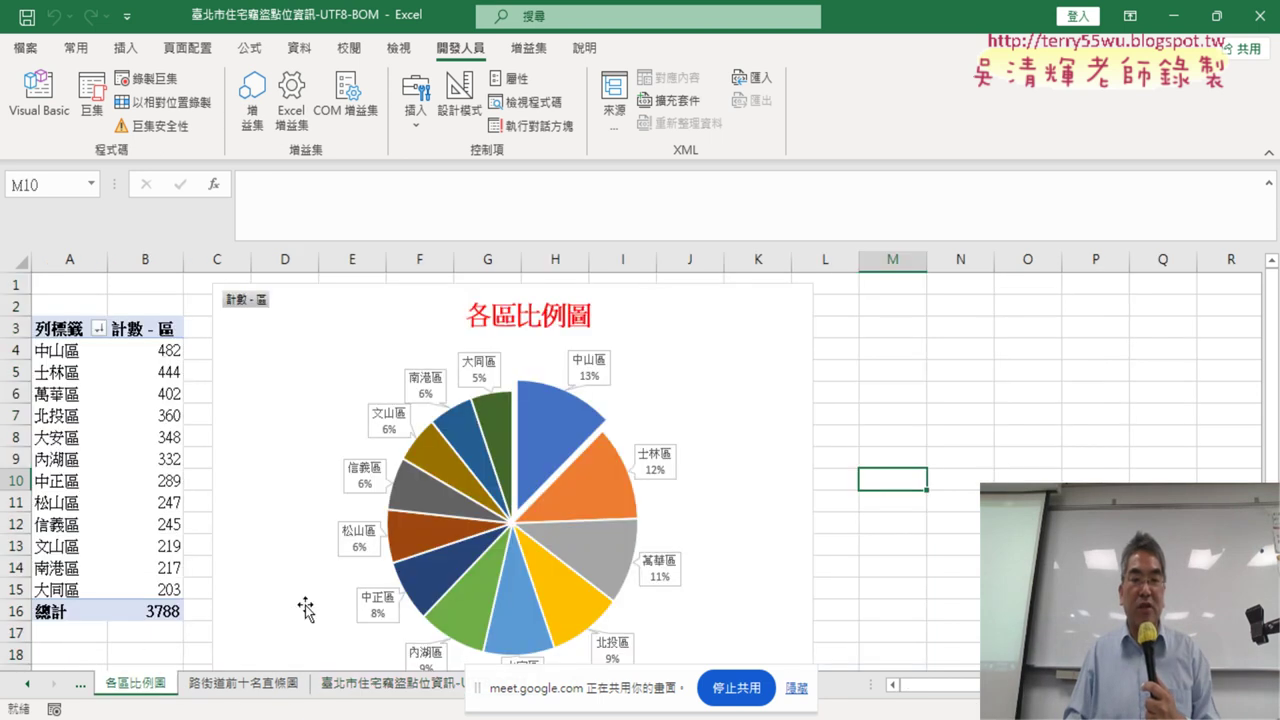
- Browse the 歷年竊盜折線圖, 各區比例圖 and 路街道前十名直條圖 chart sheets, then return to the data sheet
{"action": "left_click", "coordinate": [29, 685]}
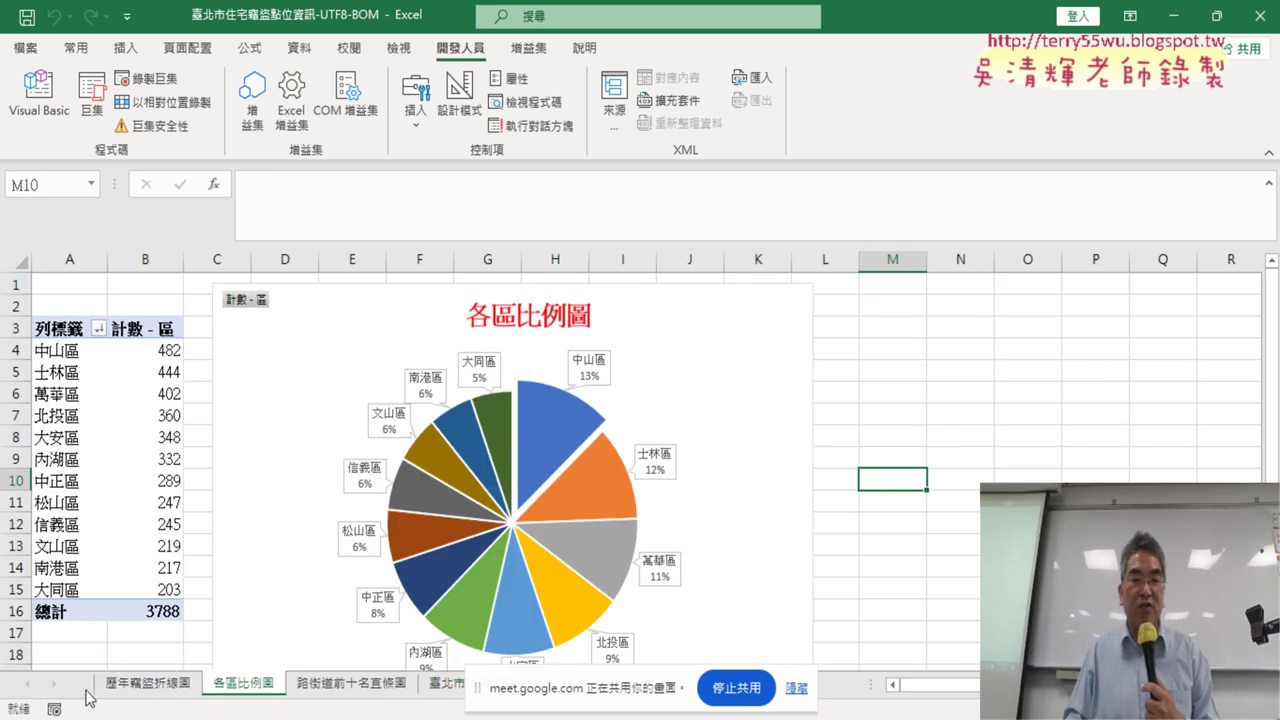
{"action": "left_click", "coordinate": [150, 684]}
{"action": "left_click", "coordinate": [233, 688]}
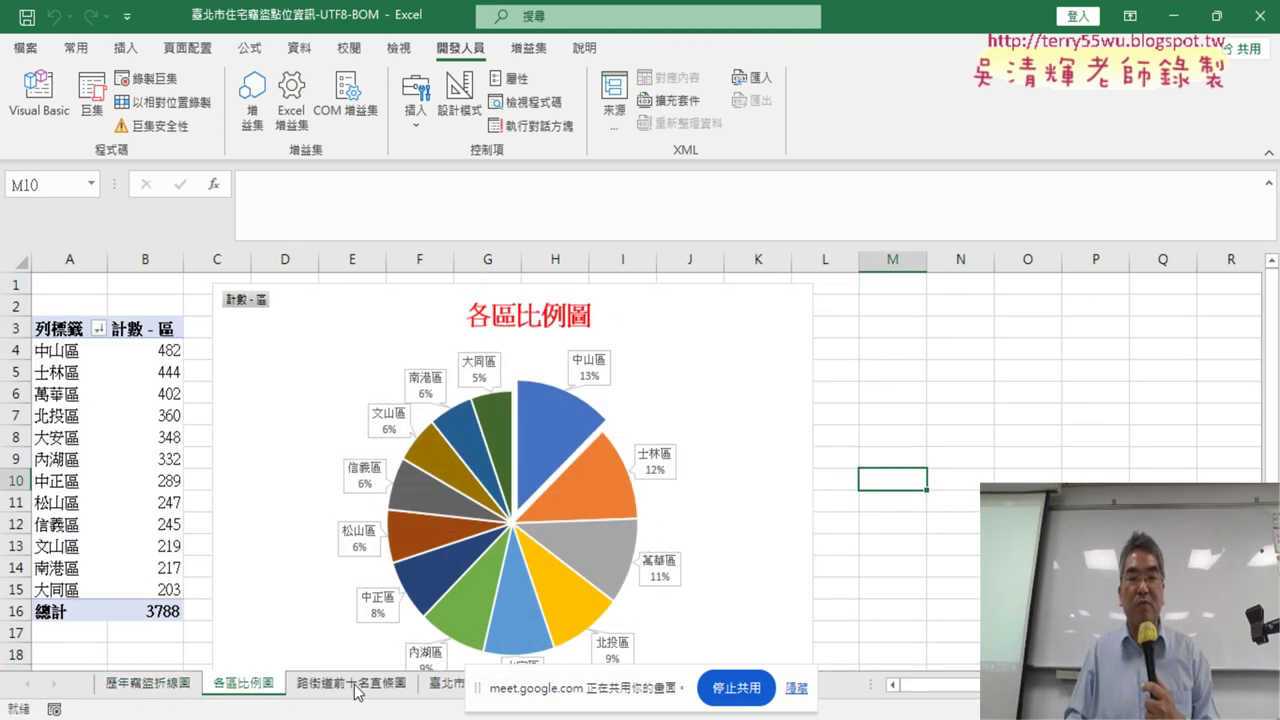
{"action": "left_click", "coordinate": [355, 688]}
{"action": "left_click", "coordinate": [797, 688]}
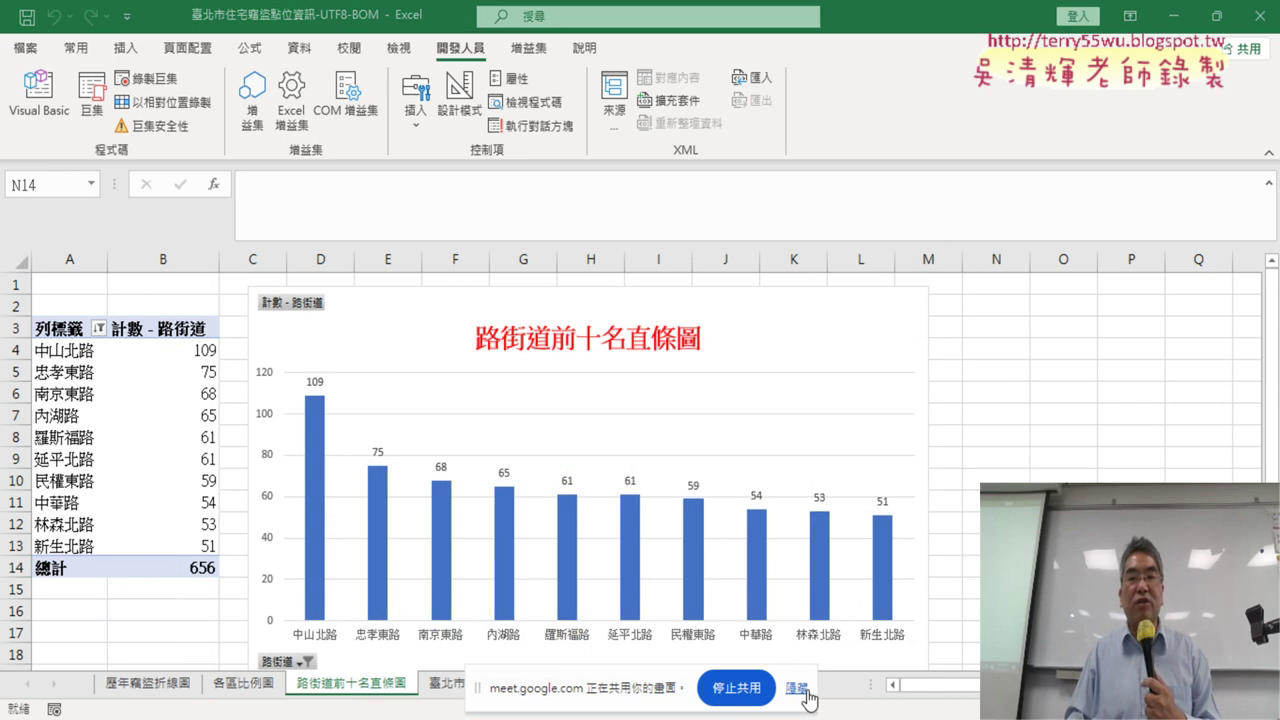
{"action": "left_click", "coordinate": [1131, 502]}
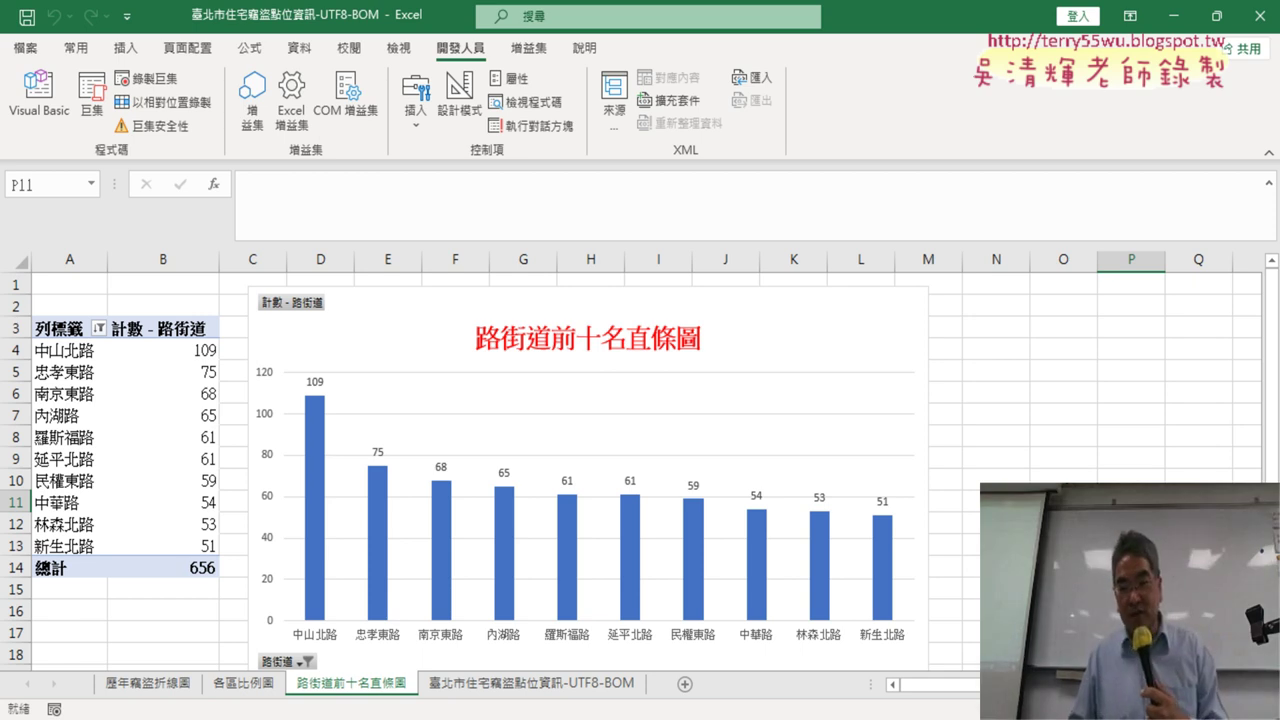
{"action": "left_click", "coordinate": [472, 686]}
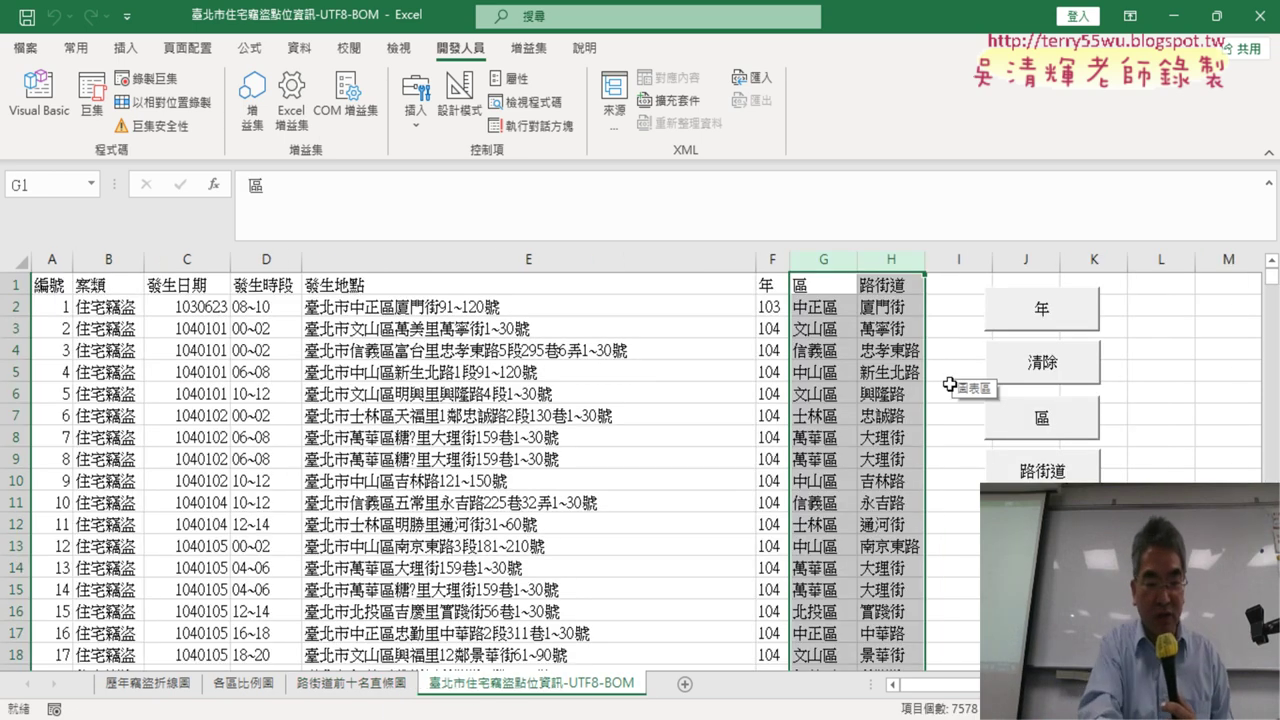